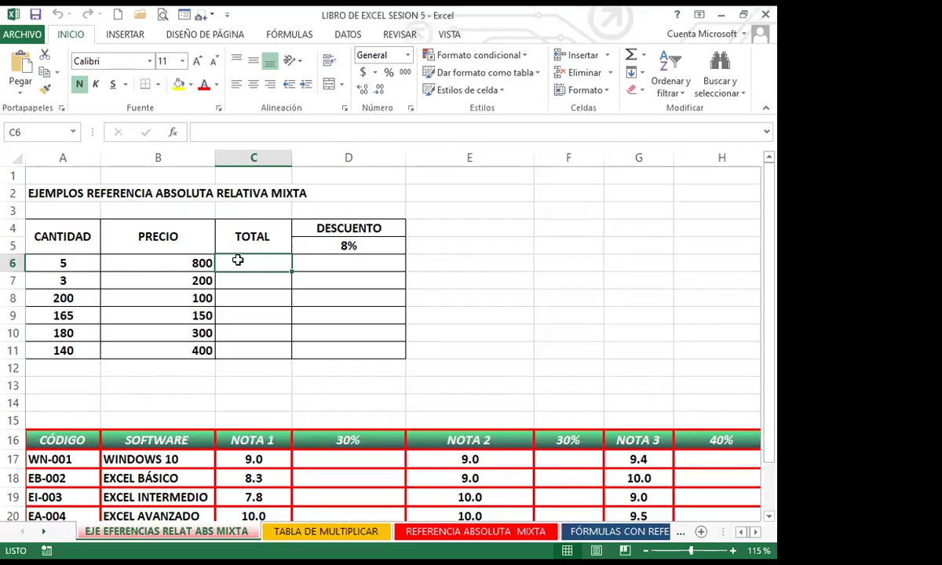
Enter the constant formula =8*800 in C6 and fill it down the TOTAL column to C11.
{"action": "type", "text": "="}
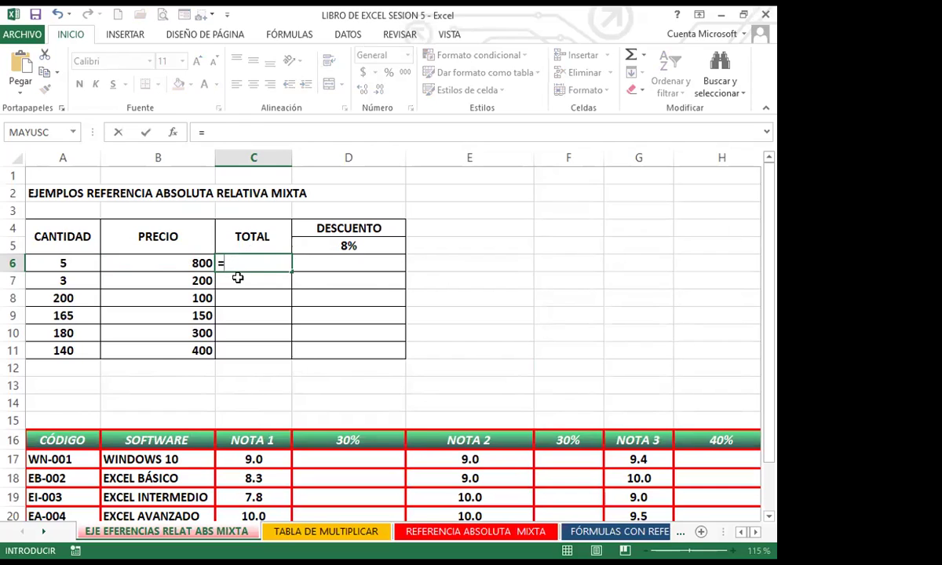
{"action": "type", "text": "8*800"}
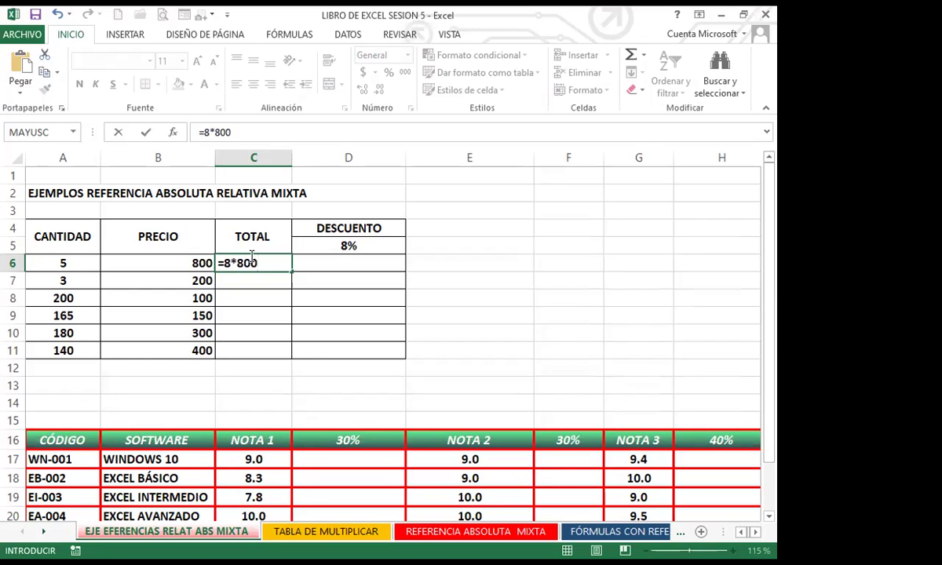
{"action": "key", "text": "Return"}
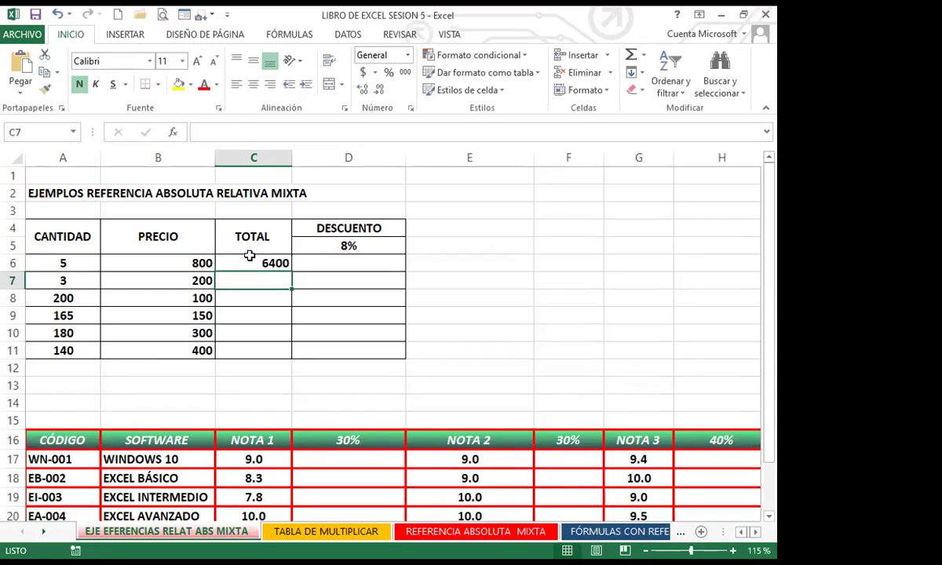
{"action": "left_click", "coordinate": [249, 259]}
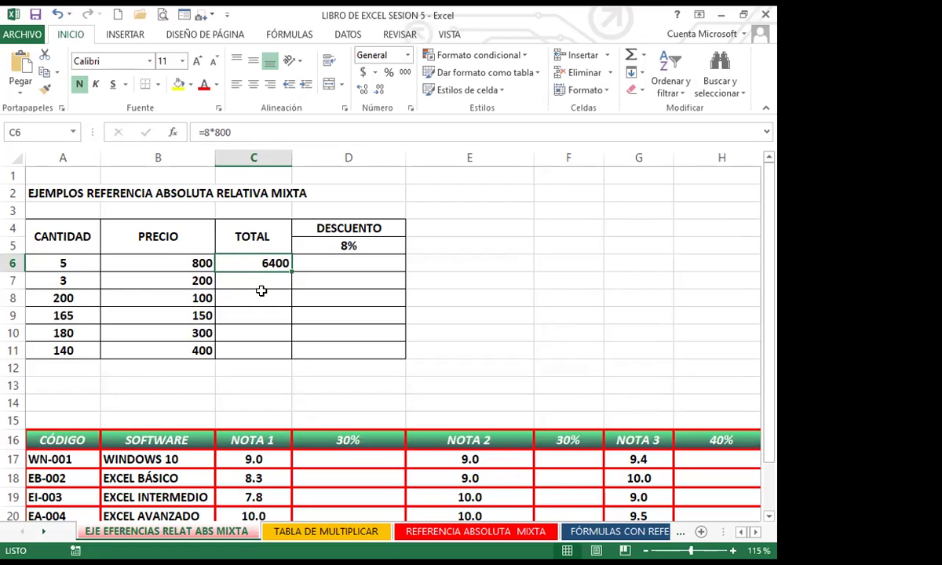
{"action": "left_click_drag", "start_coordinate": [289, 270], "coordinate": [284, 349]}
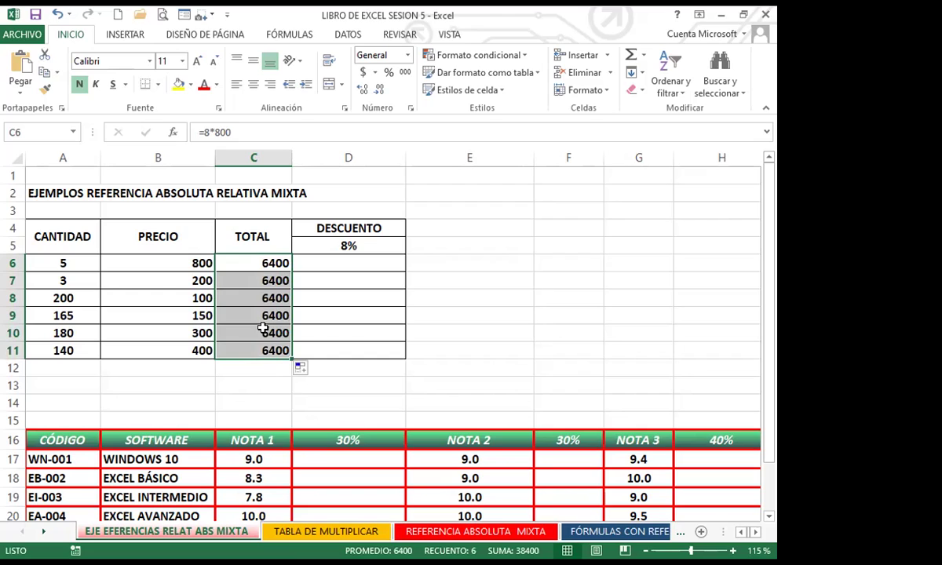
Clear the constant formulas from C6:C11 in the TOTAL column.
{"action": "left_click", "coordinate": [244, 264]}
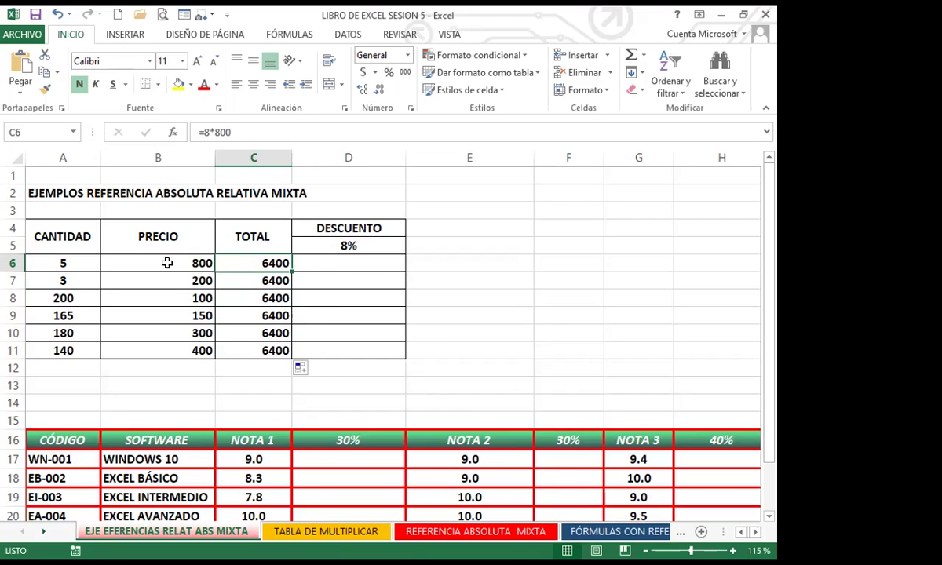
{"action": "left_click", "coordinate": [246, 280]}
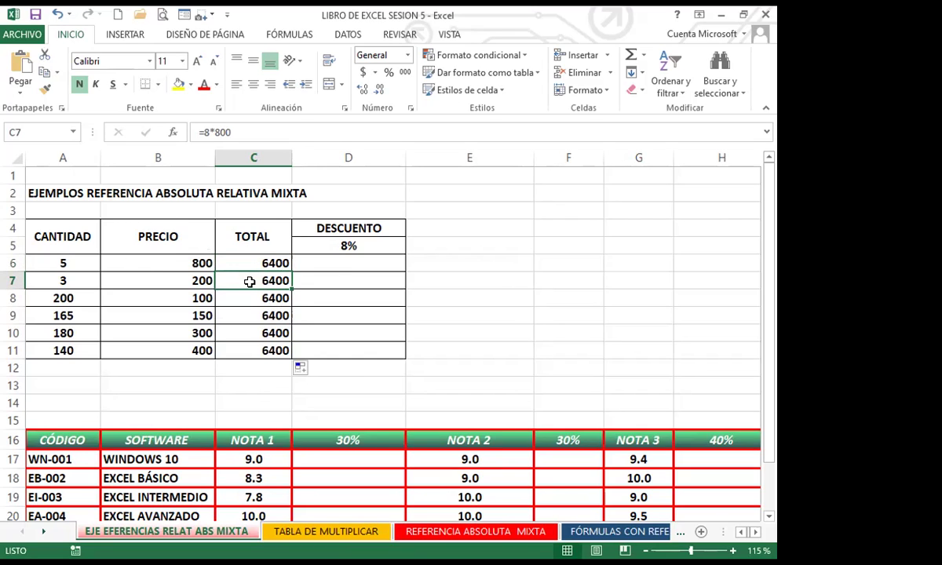
{"action": "left_click_drag", "start_coordinate": [248, 281], "coordinate": [248, 349]}
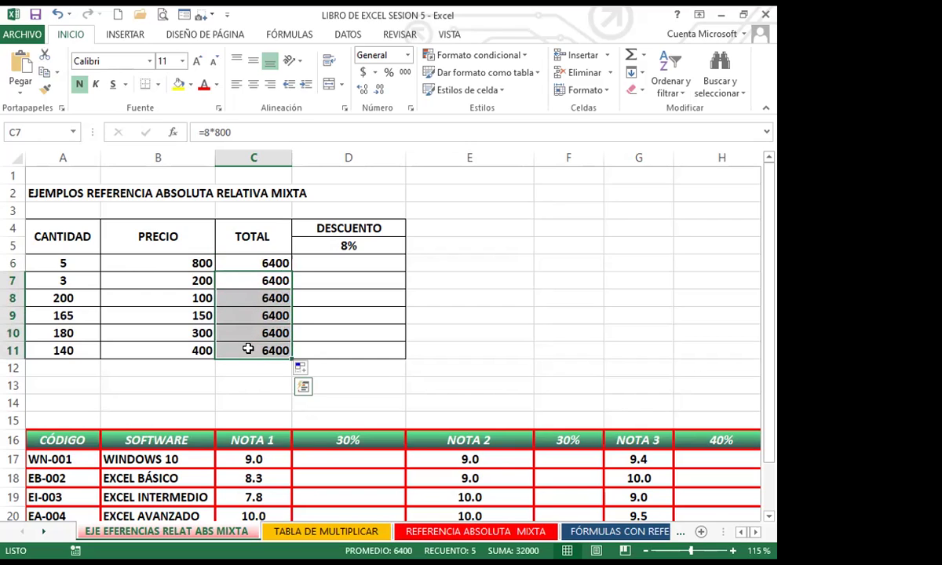
{"action": "key", "text": "Delete"}
{"action": "left_click", "coordinate": [256, 264]}
{"action": "key", "text": "Delete"}
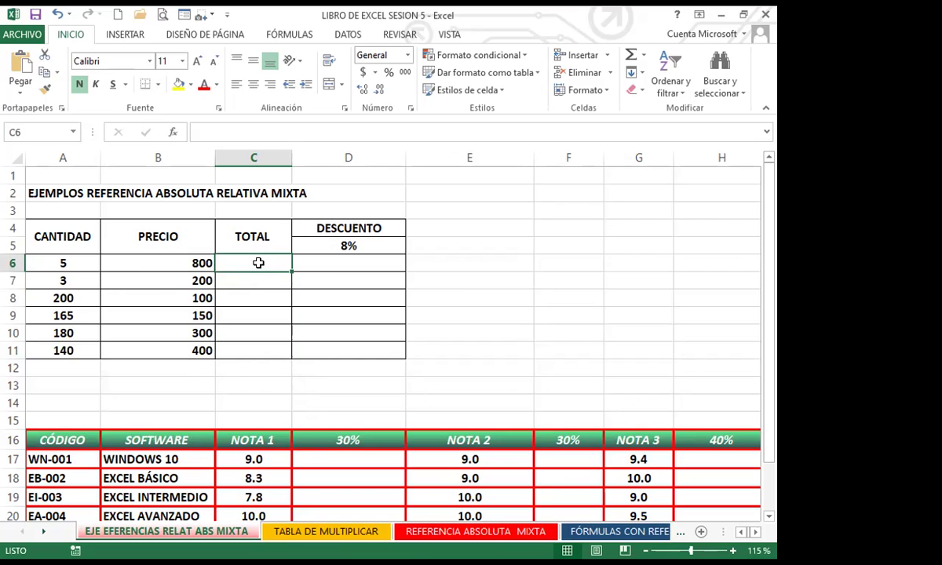
Multiply CANTIDAD by PRECIO with the relative formula =A6*B6 in C6 and fill it down to C11.
{"action": "type", "text": "="}
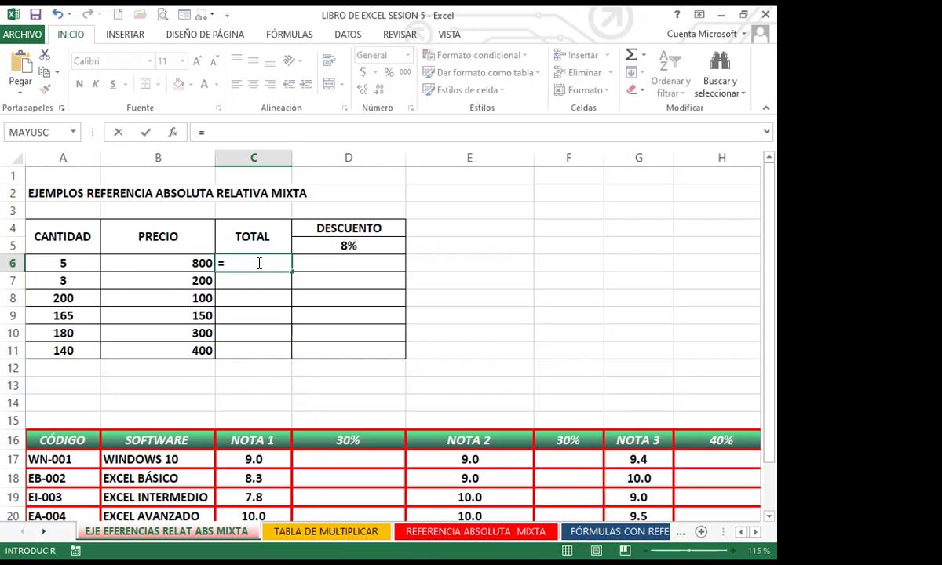
{"action": "left_click", "coordinate": [47, 261]}
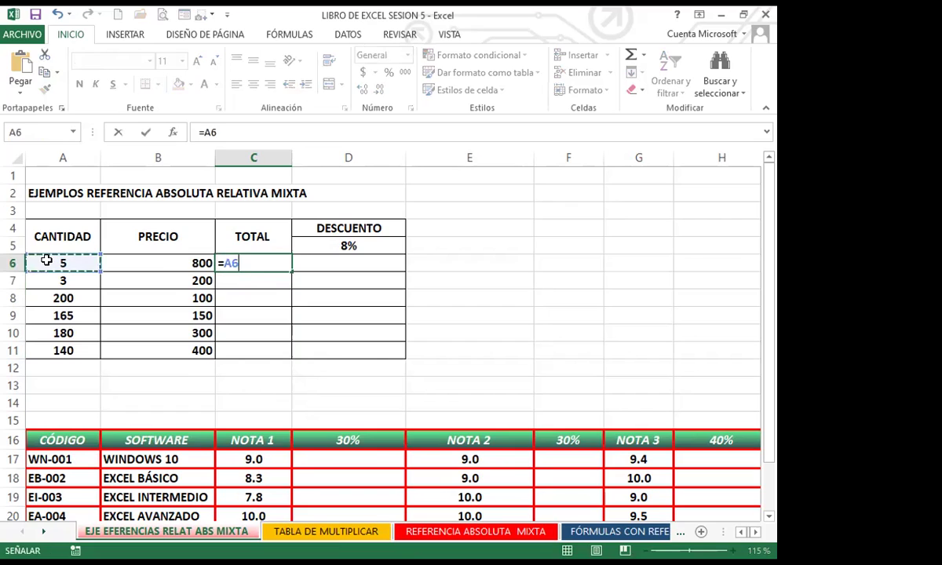
{"action": "type", "text": "*"}
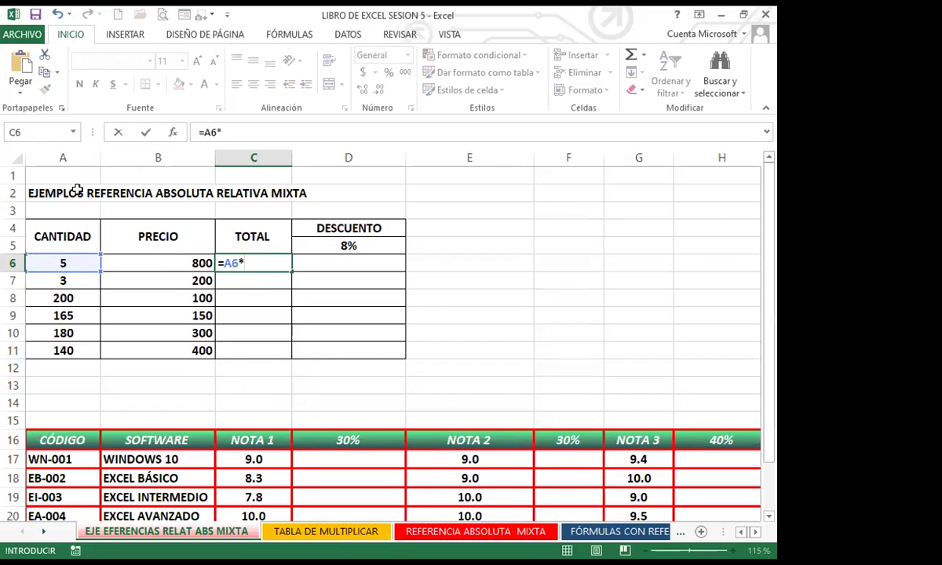
{"action": "left_click", "coordinate": [146, 260]}
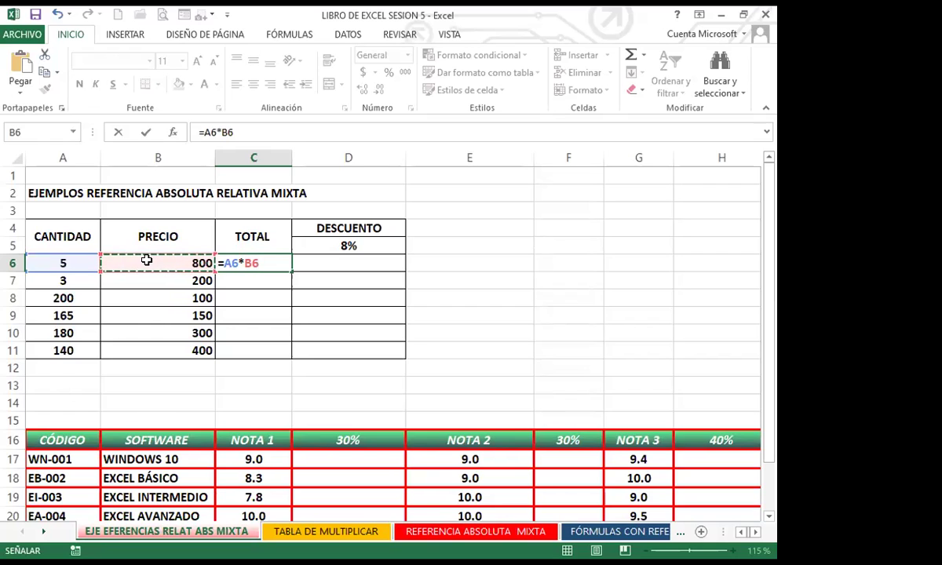
{"action": "key", "text": "Return"}
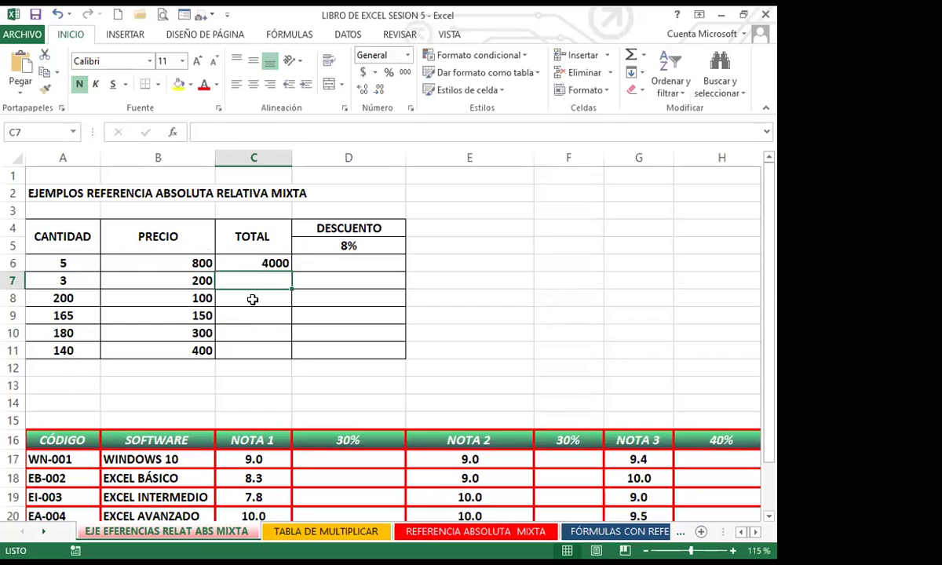
{"action": "left_click", "coordinate": [242, 262]}
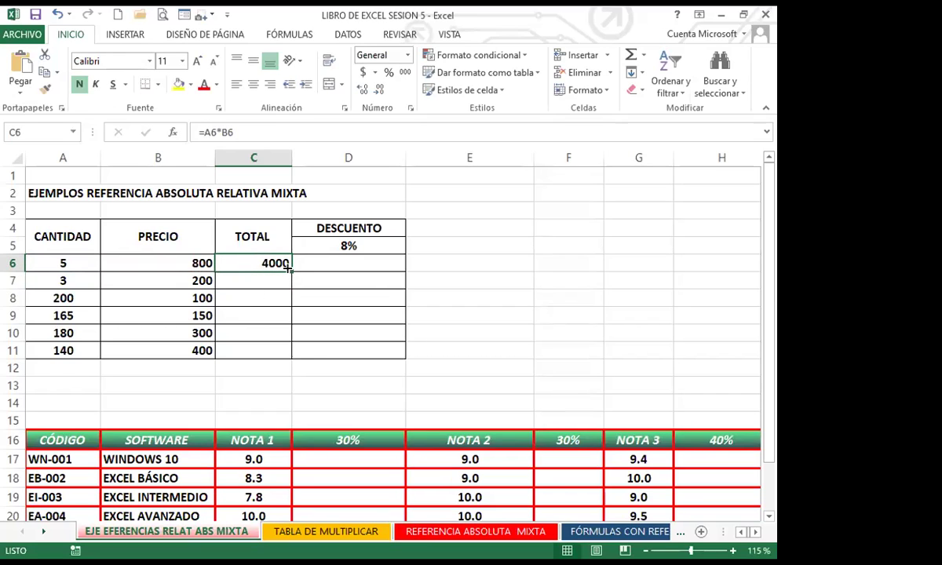
{"action": "left_click_drag", "start_coordinate": [289, 269], "coordinate": [286, 351]}
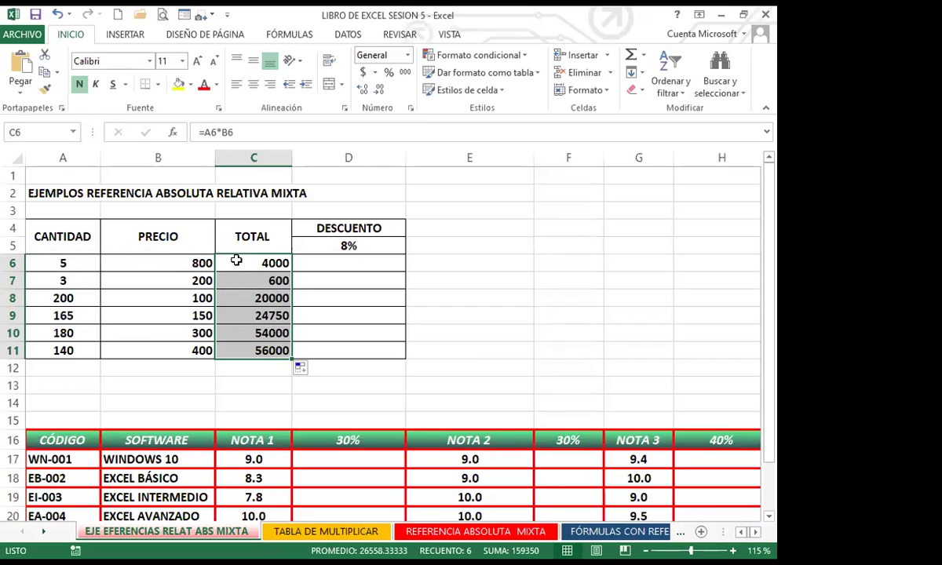
Check cell by cell how the relative references adjust in the TOTAL formulas from C6 to C11.
{"action": "left_click", "coordinate": [235, 261]}
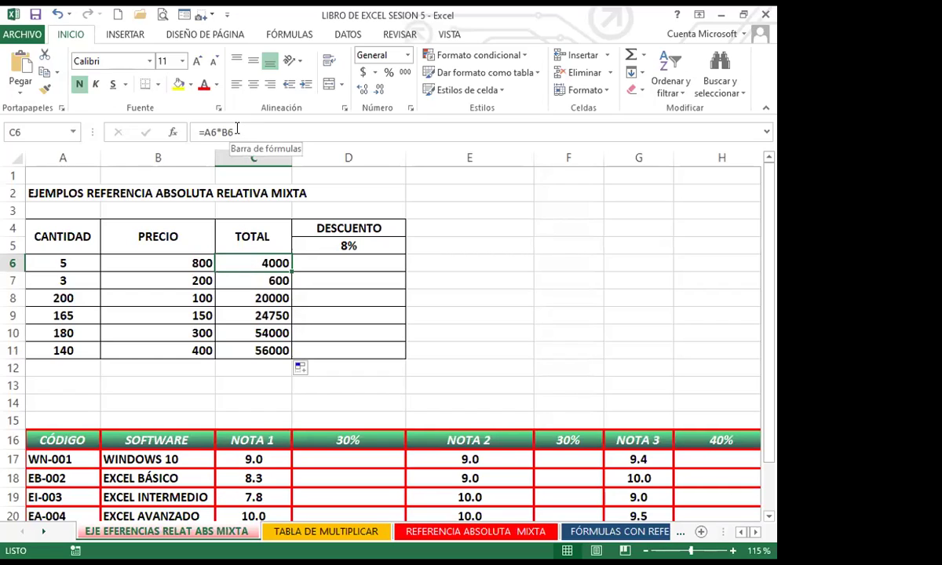
{"action": "key", "text": "Down"}
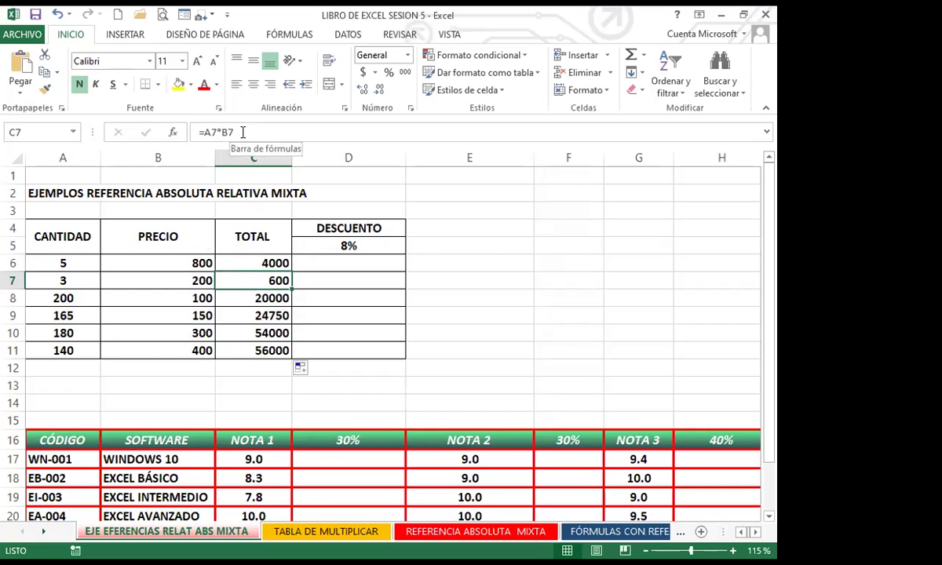
{"action": "key", "text": "Down"}
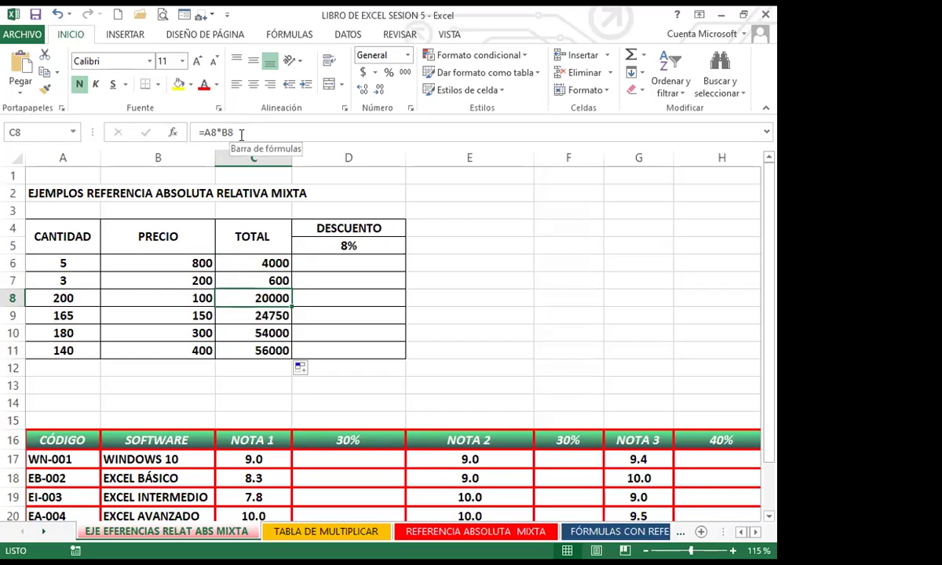
{"action": "key", "text": "Down"}
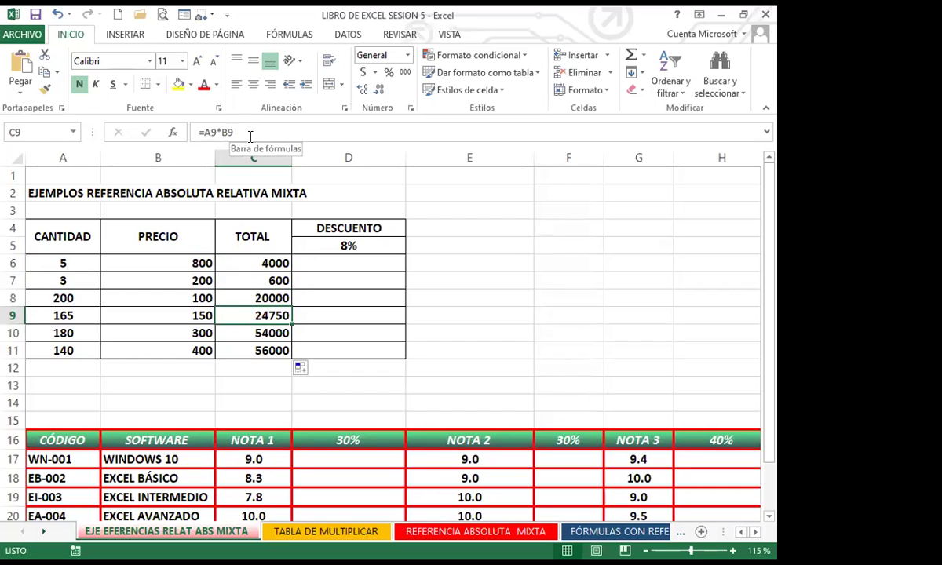
{"action": "key", "text": "Down"}
{"action": "key", "text": "Down"}
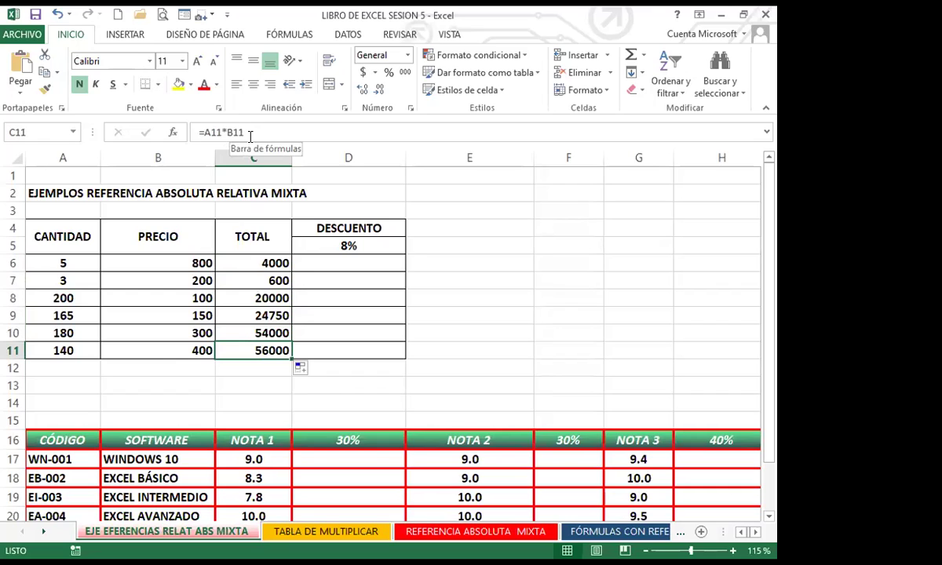
{"action": "left_click_drag", "start_coordinate": [240, 263], "coordinate": [244, 350]}
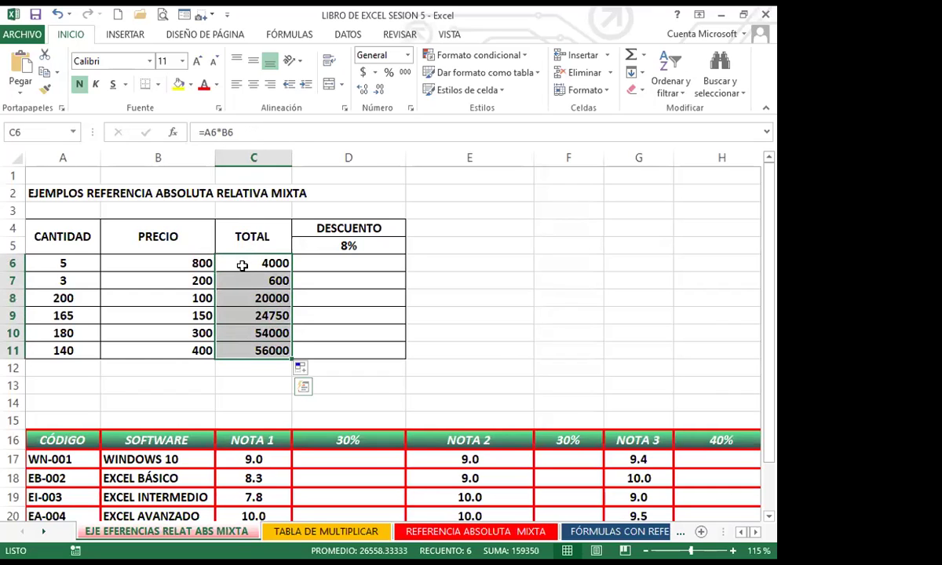
{"action": "left_click", "coordinate": [241, 265]}
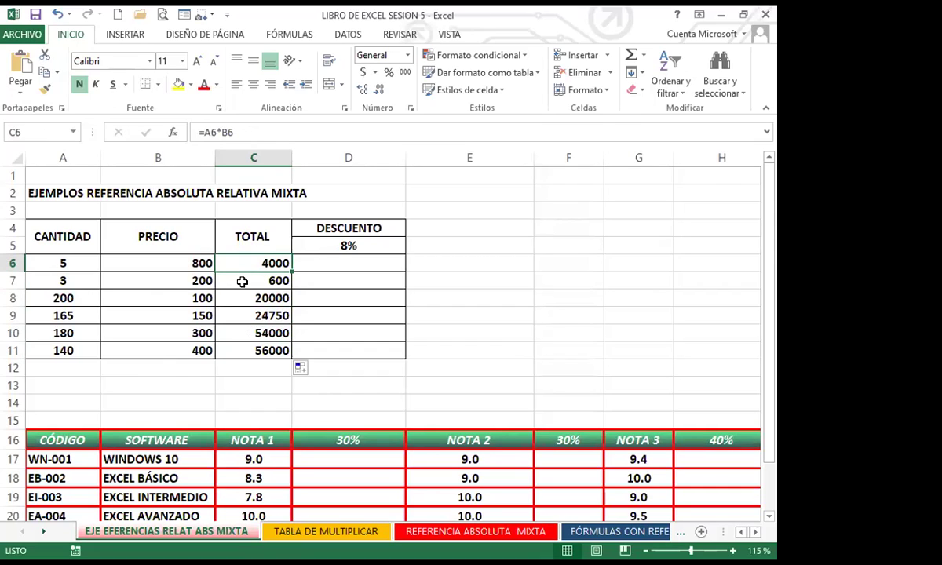
{"action": "left_click_drag", "start_coordinate": [245, 262], "coordinate": [248, 344]}
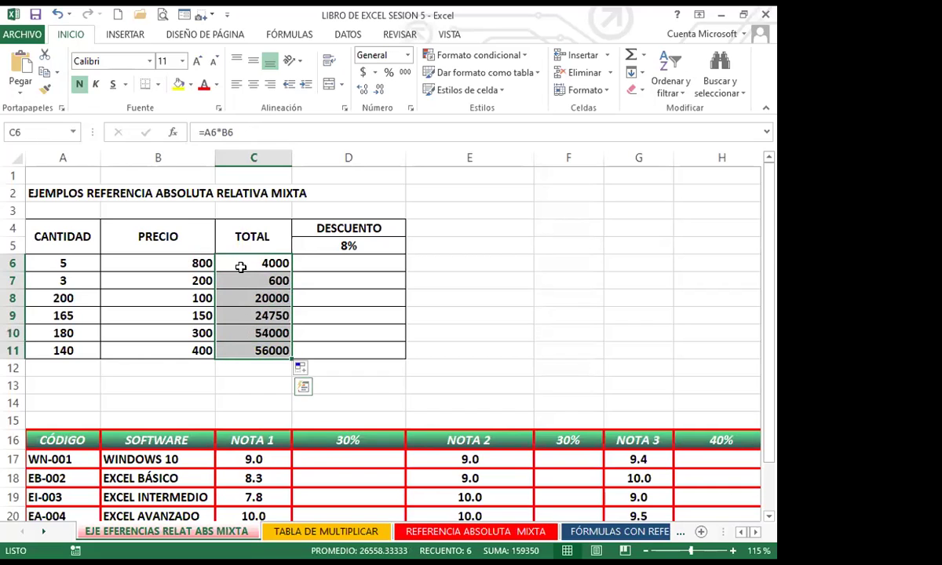
{"action": "left_click", "coordinate": [243, 263]}
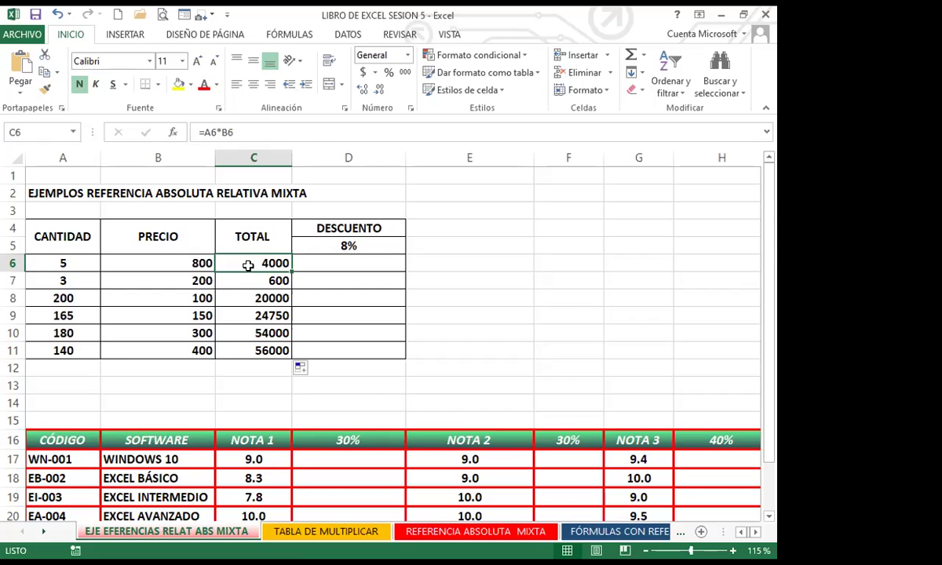
{"action": "left_click_drag", "start_coordinate": [245, 265], "coordinate": [261, 346]}
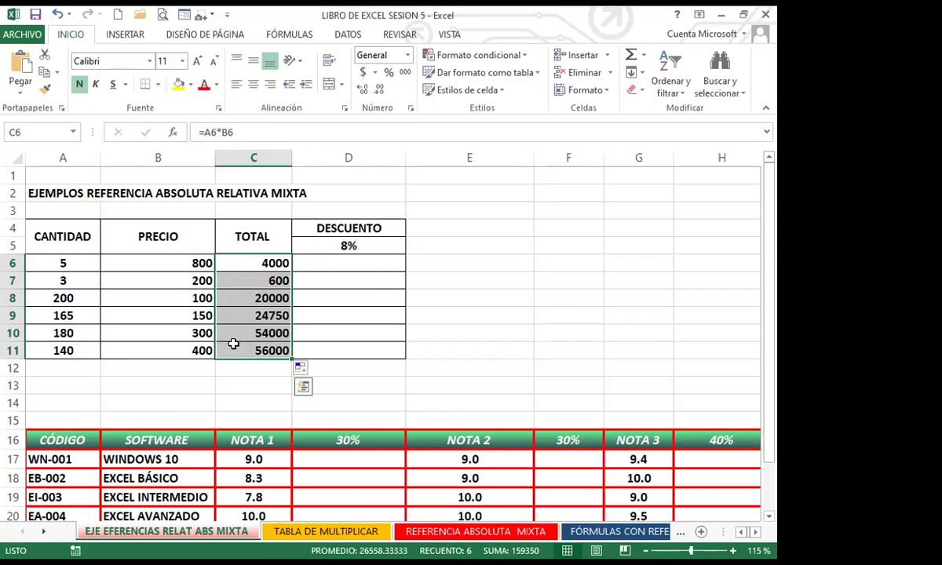
{"action": "left_click", "coordinate": [248, 264]}
{"action": "left_click_drag", "start_coordinate": [290, 269], "coordinate": [285, 351]}
{"action": "left_click", "coordinate": [239, 259]}
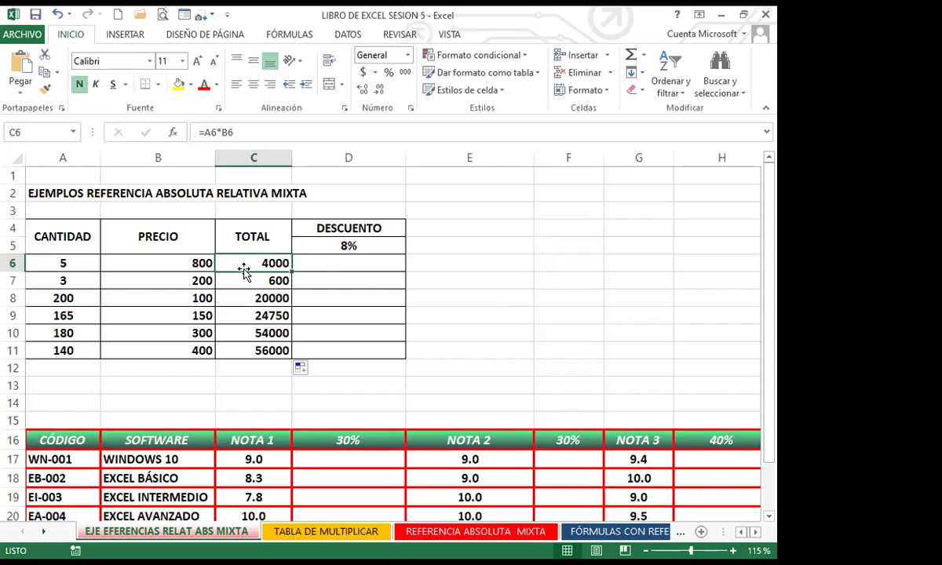
{"action": "left_click_drag", "start_coordinate": [241, 263], "coordinate": [241, 348]}
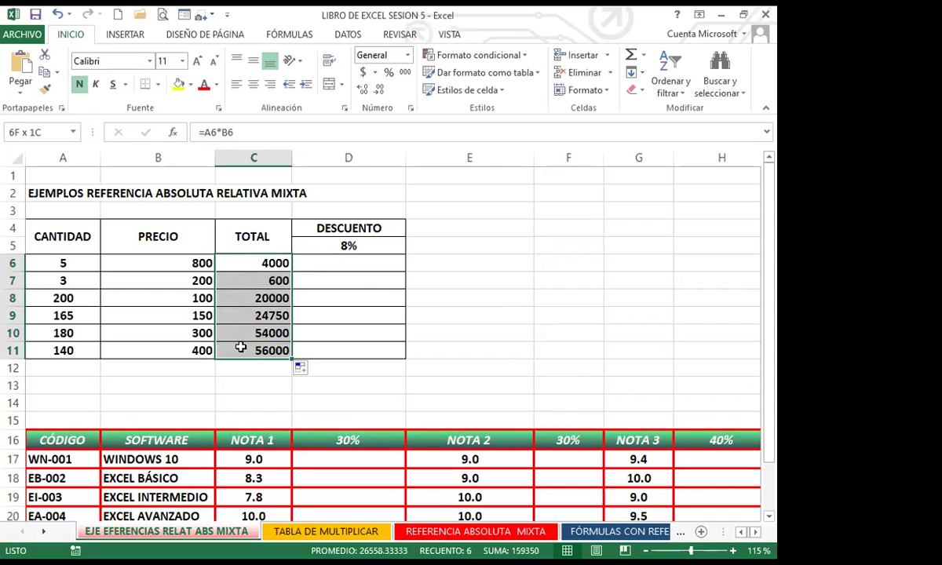
{"action": "left_click", "coordinate": [245, 262]}
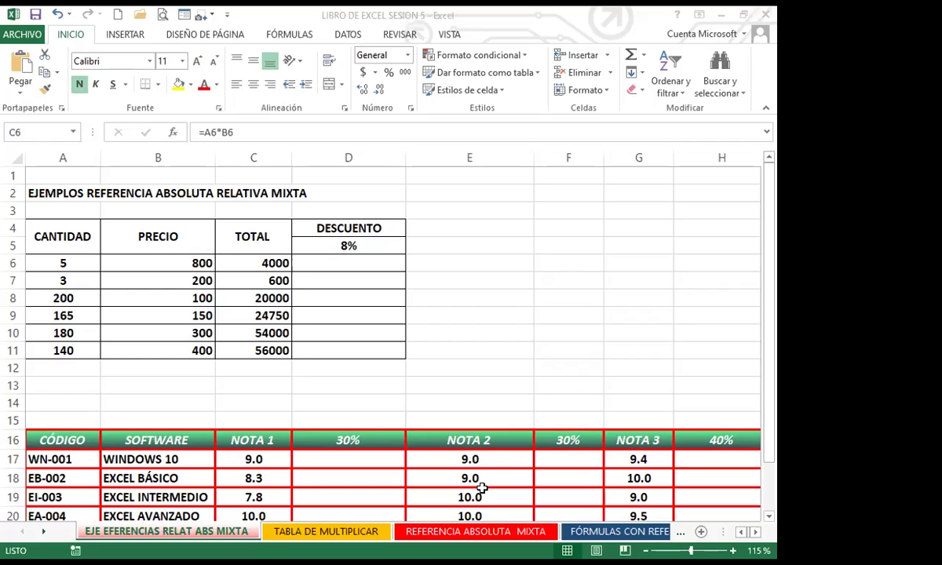
Switch to the presentation and show the slide about absolute references (Referencias absolutas).
{"action": "key", "text": "alt+Tab"}
{"action": "scroll", "coordinate": [154, 334], "scroll_direction": "down", "scroll_amount": 1}
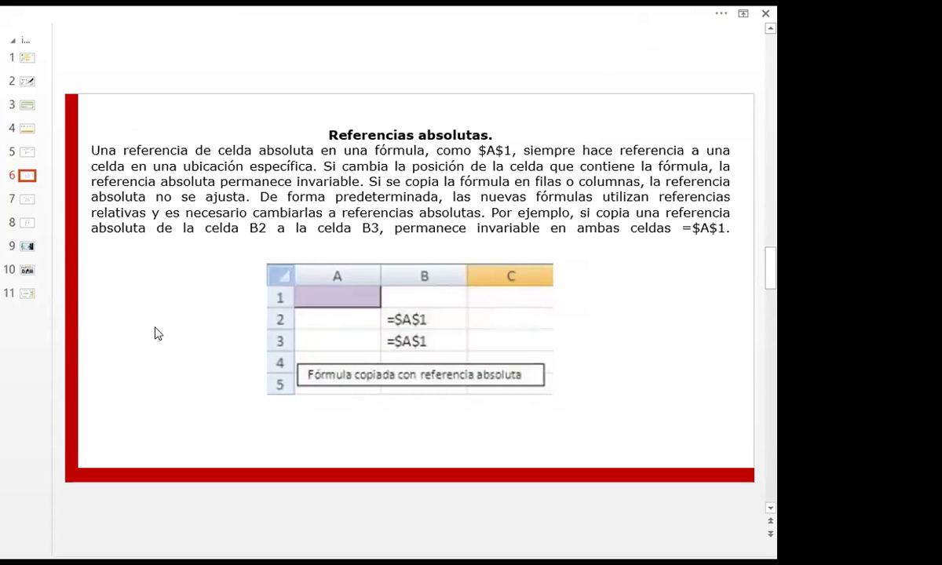
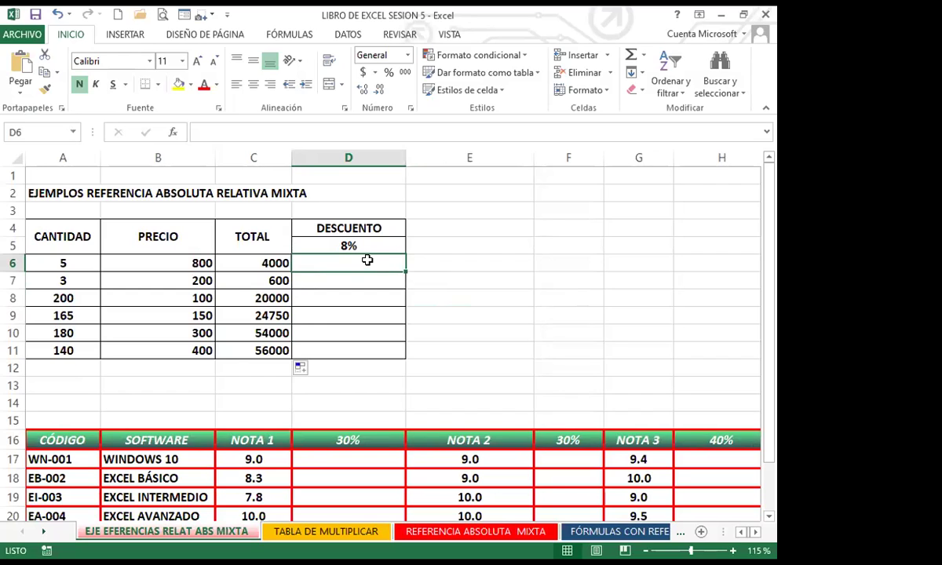
{"action": "left_click", "coordinate": [373, 243]}
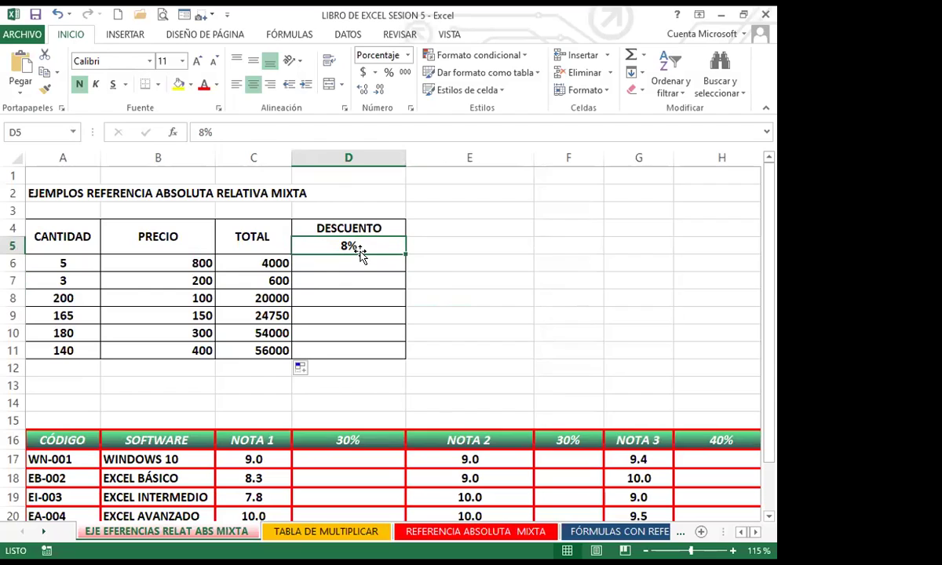
{"action": "left_click", "coordinate": [320, 261]}
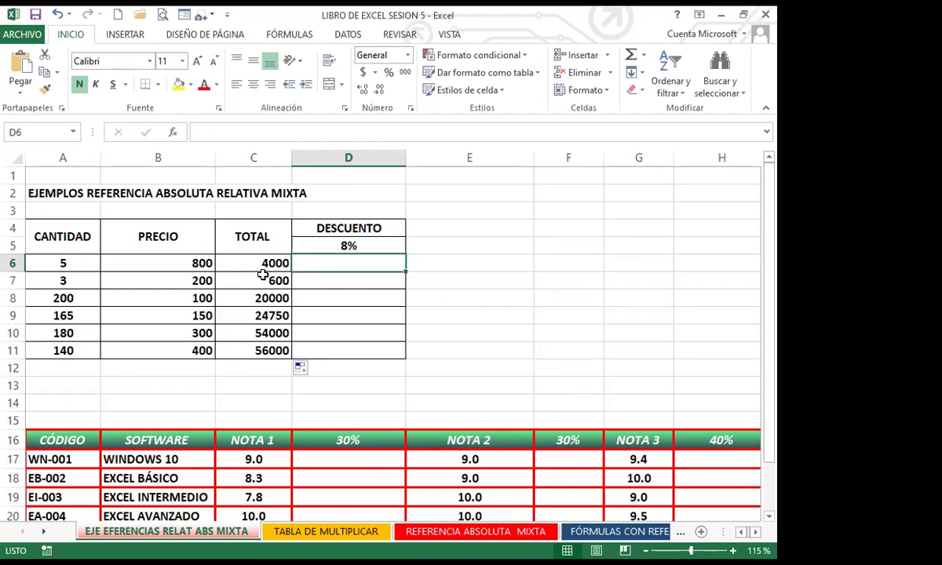
{"action": "left_click_drag", "start_coordinate": [258, 351], "coordinate": [258, 265]}
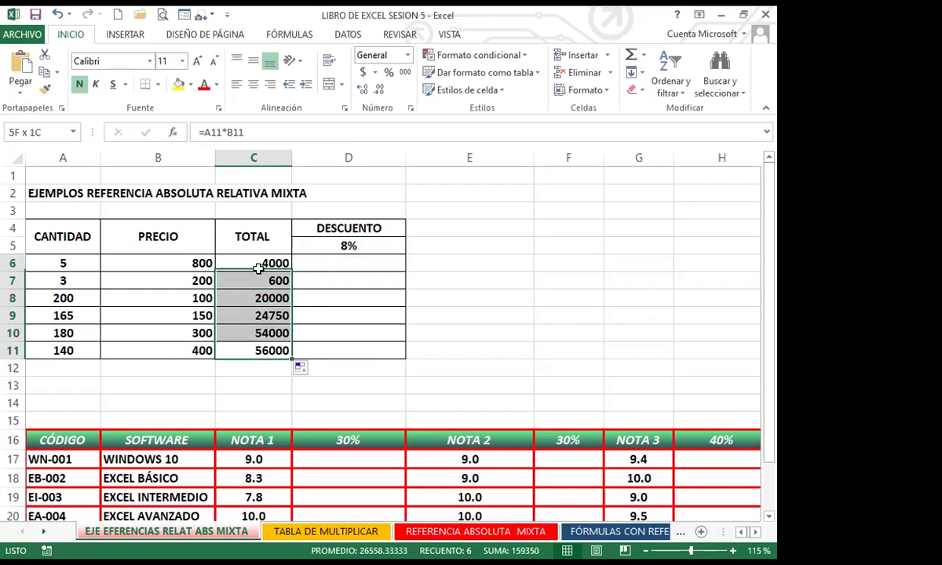
{"action": "left_click", "coordinate": [334, 266]}
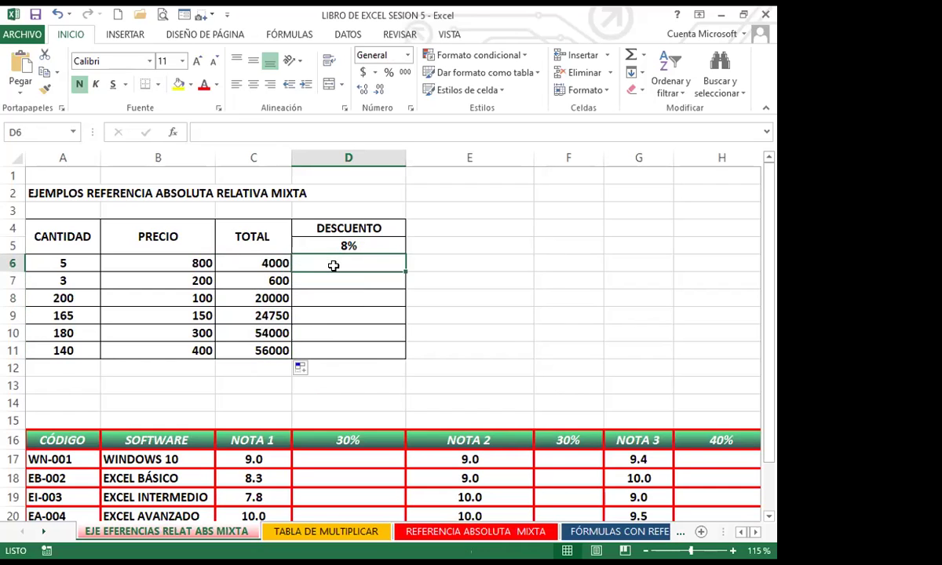
Calculate the first DESCUENTO value in D6 by multiplying the TOTAL by the 8% cell with the relative formula =C6*D5.
{"action": "type", "text": "="}
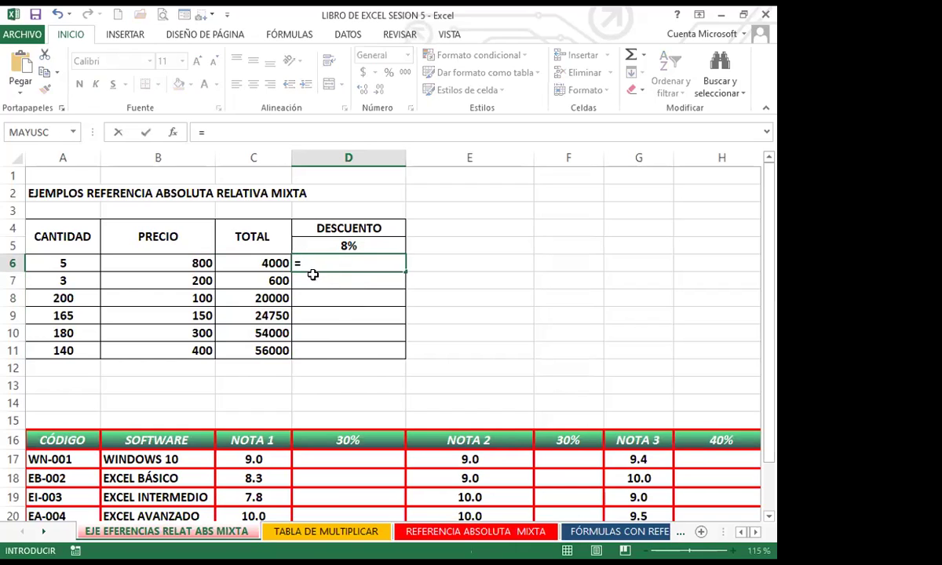
{"action": "left_click", "coordinate": [245, 263]}
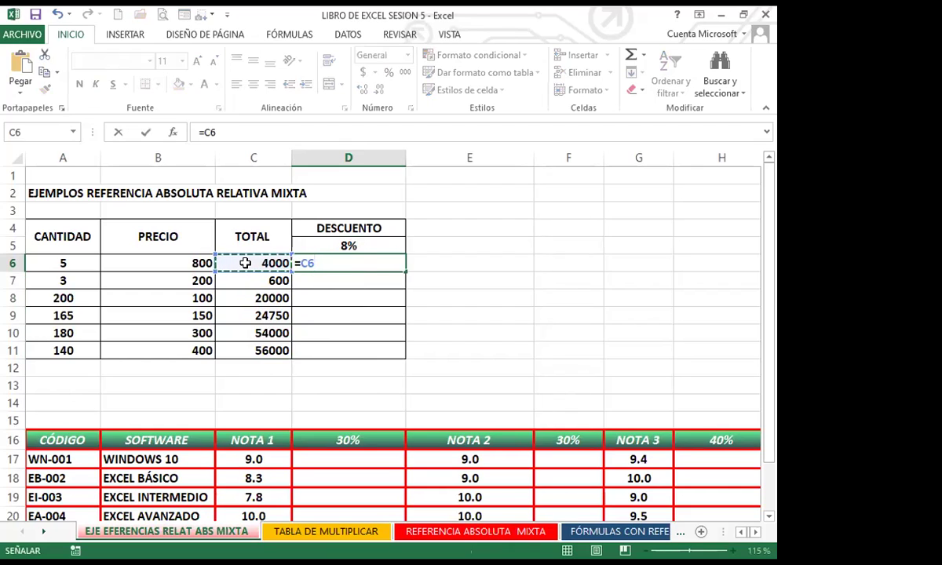
{"action": "type", "text": "*"}
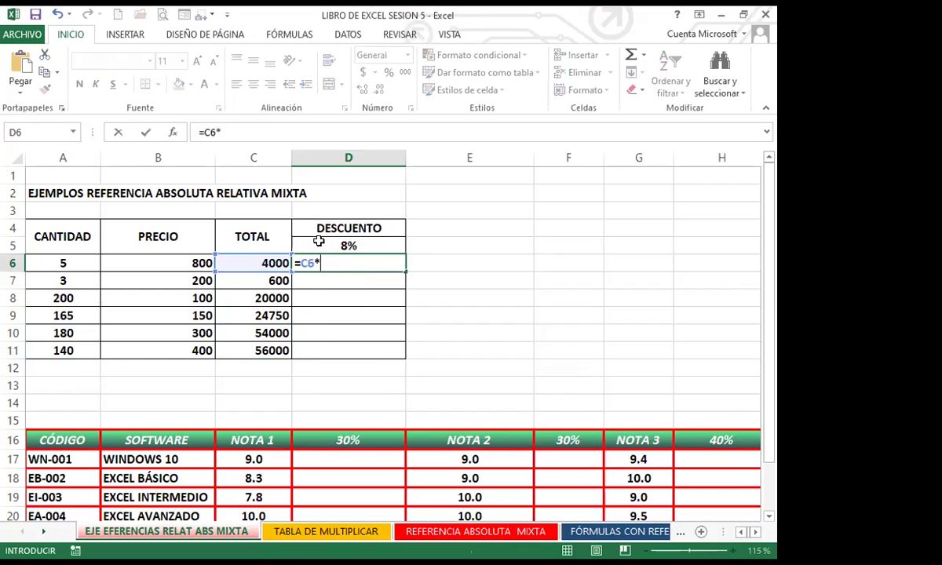
{"action": "left_click", "coordinate": [319, 241]}
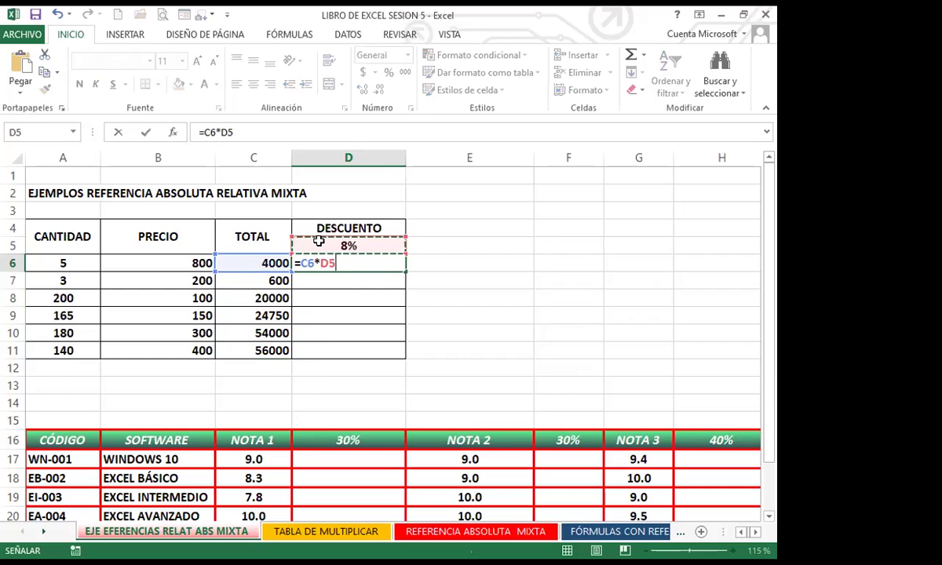
{"action": "key", "text": "Return"}
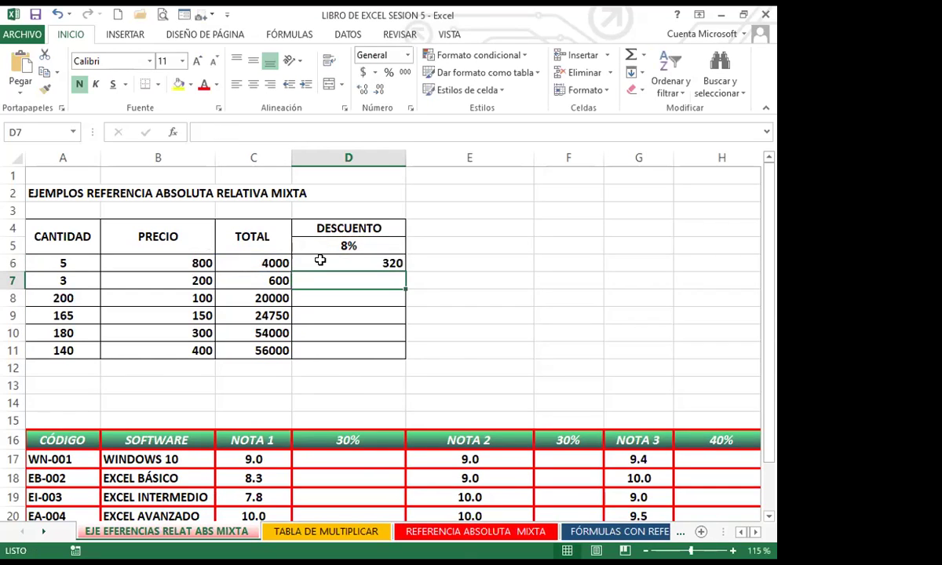
Fill the relative discount formula from D6 down to D11 and check how its references shift in D6:D9.
{"action": "left_click", "coordinate": [320, 261]}
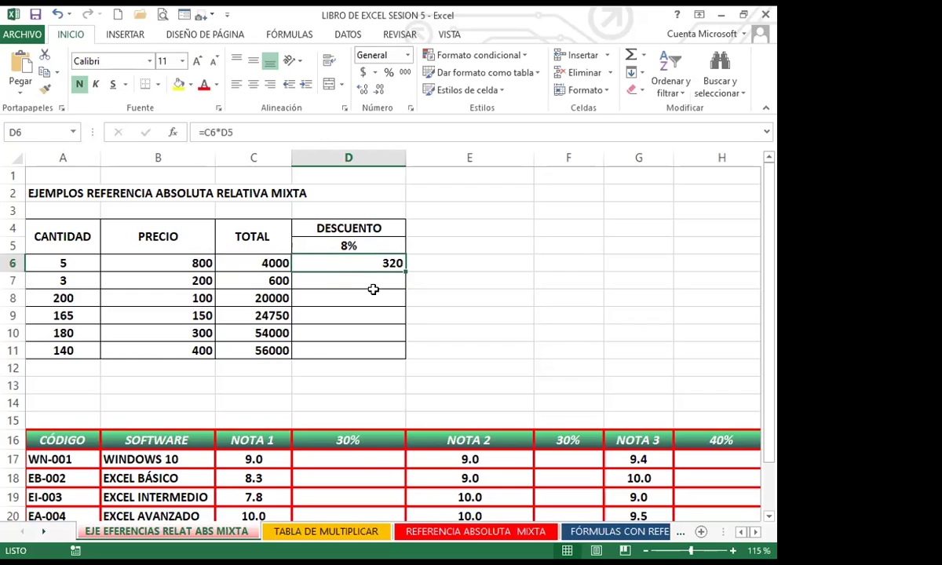
{"action": "left_click_drag", "start_coordinate": [405, 272], "coordinate": [404, 353]}
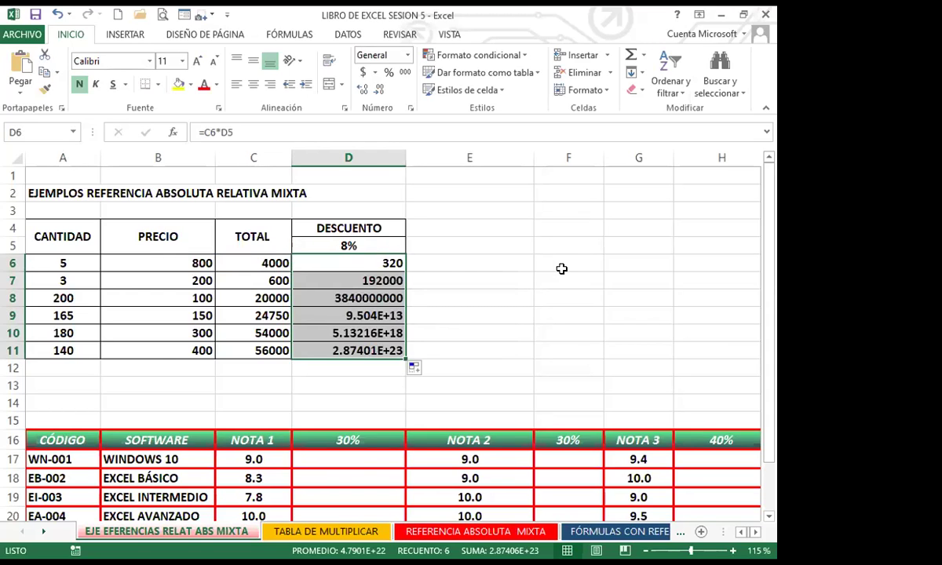
{"action": "left_click", "coordinate": [355, 265]}
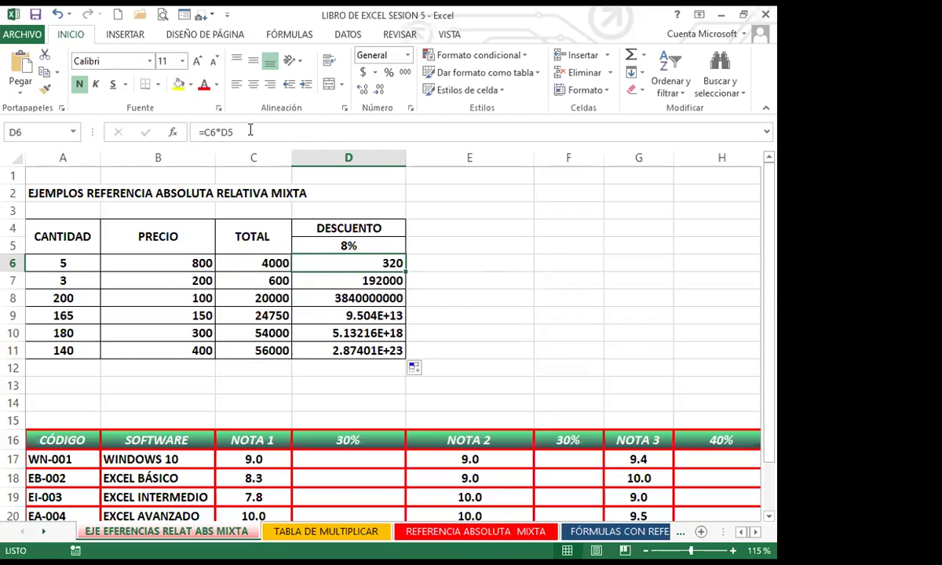
{"action": "key", "text": "Down"}
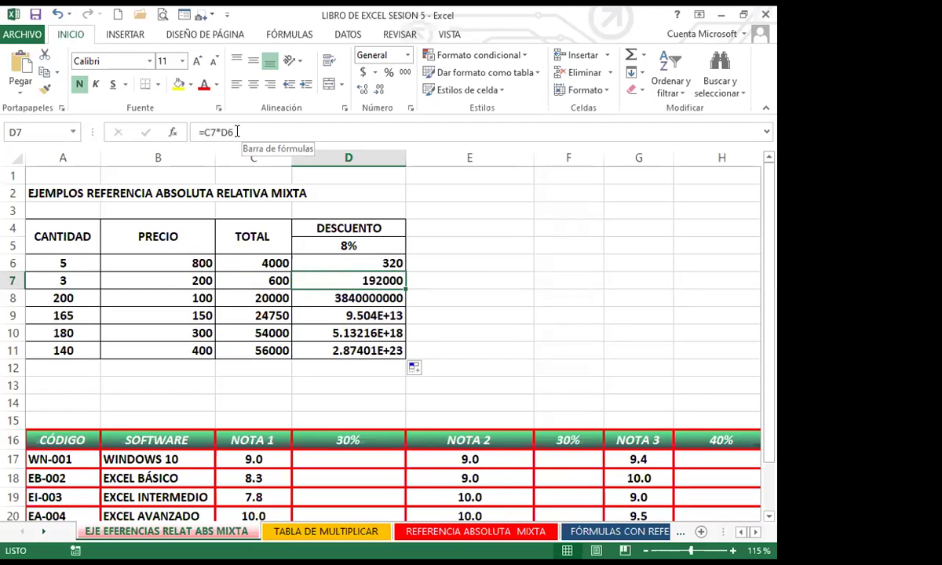
{"action": "key", "text": "Down"}
{"action": "key", "text": "Down"}
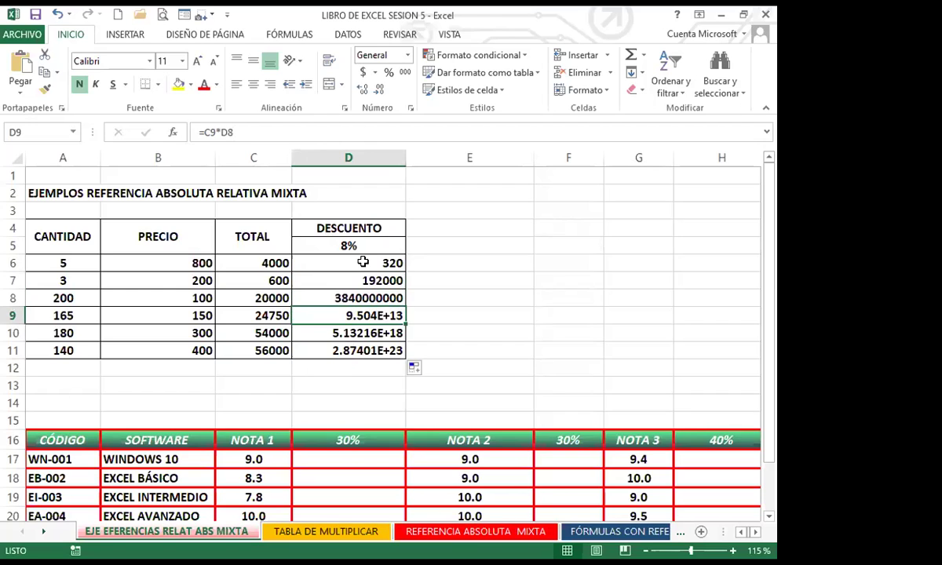
Clear the copied discount formulas from D7:D11 in the DESCUENTO column.
{"action": "left_click", "coordinate": [361, 262]}
{"action": "left_click_drag", "start_coordinate": [365, 281], "coordinate": [364, 355]}
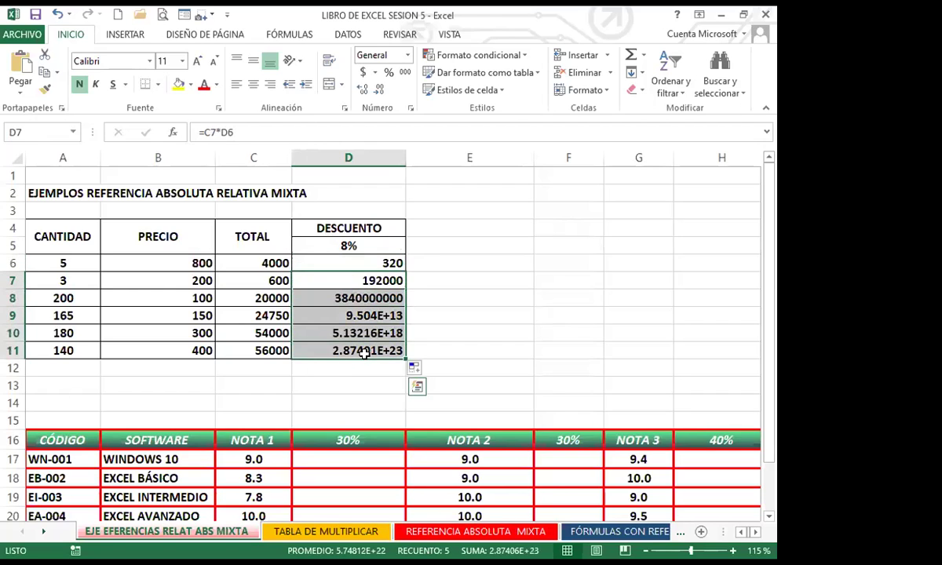
{"action": "key", "text": "Delete"}
Make the reference to the 8% cell absolute in D6 (=C6*$D$5) and fill the formula down to D11.
{"action": "left_click", "coordinate": [360, 263]}
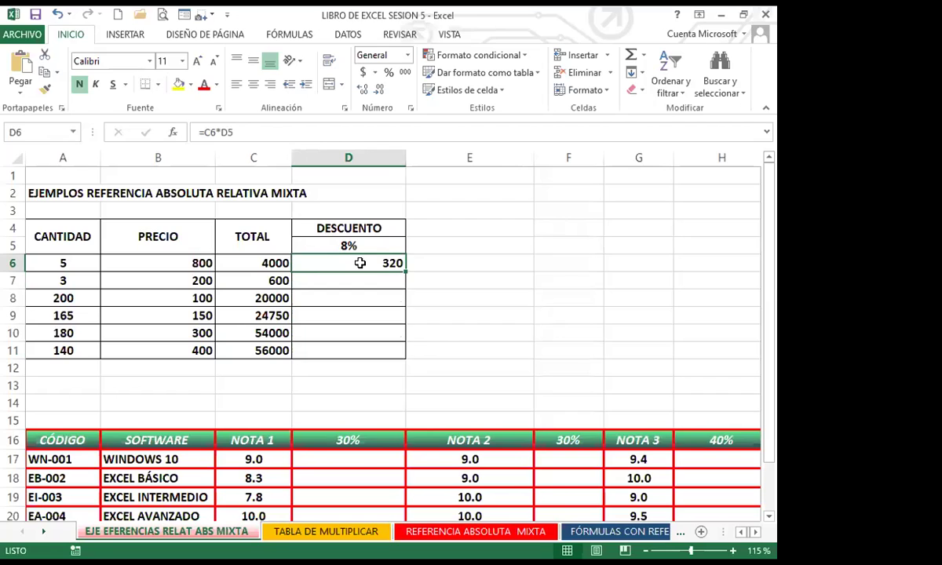
{"action": "double_click", "coordinate": [360, 263]}
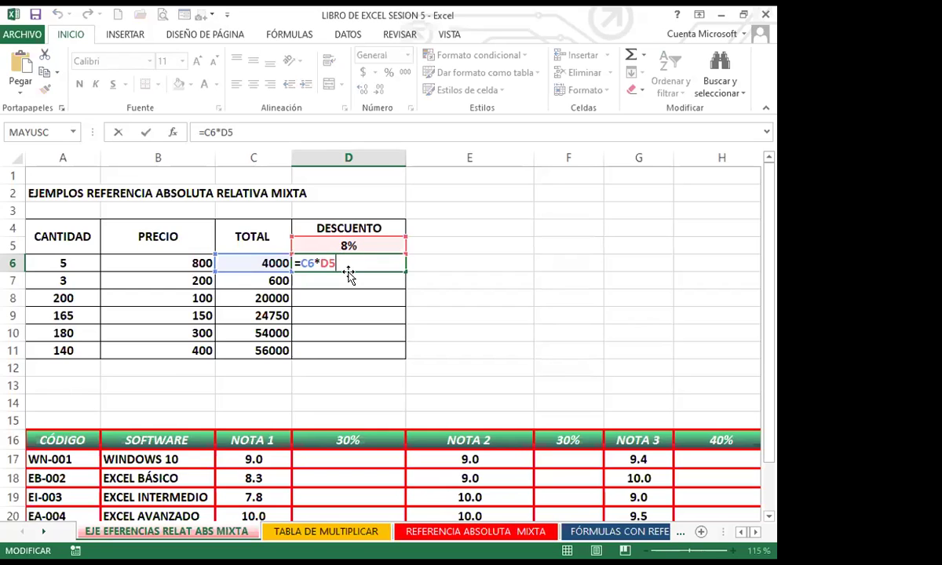
{"action": "key", "text": "F4"}
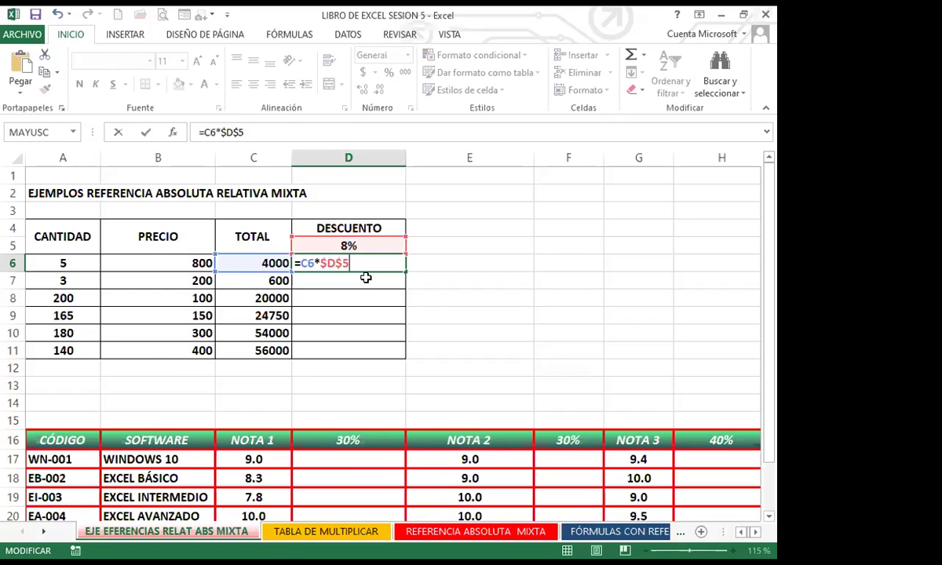
{"action": "key", "text": "F4"}
{"action": "key", "text": "F4"}
{"action": "key", "text": "F4"}
{"action": "key", "text": "F4"}
{"action": "key", "text": "Return"}
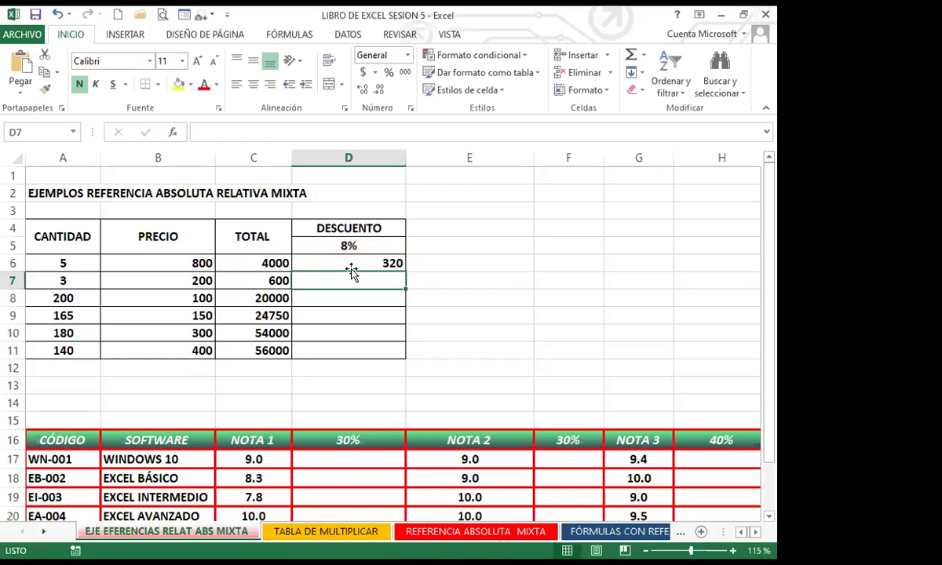
{"action": "left_click", "coordinate": [354, 263]}
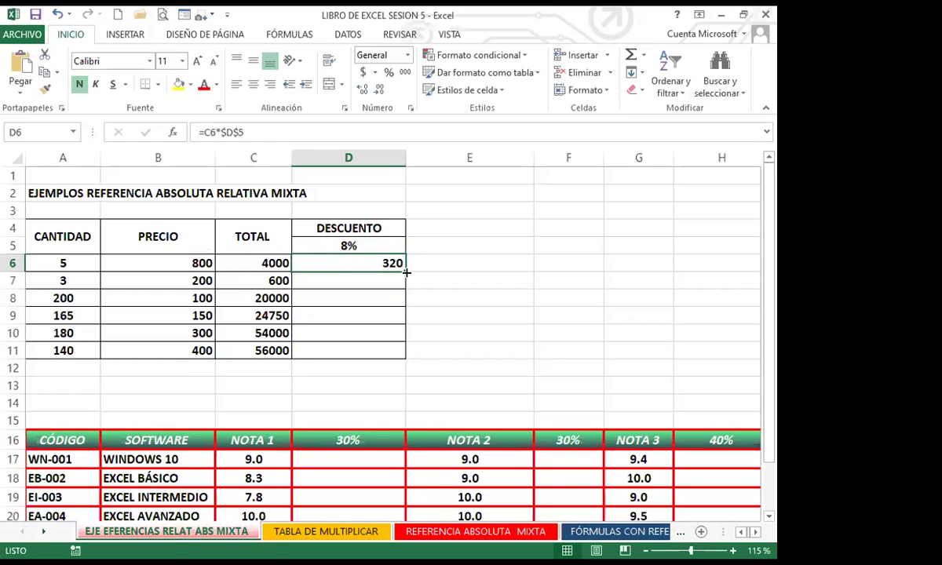
{"action": "left_click_drag", "start_coordinate": [407, 287], "coordinate": [407, 358]}
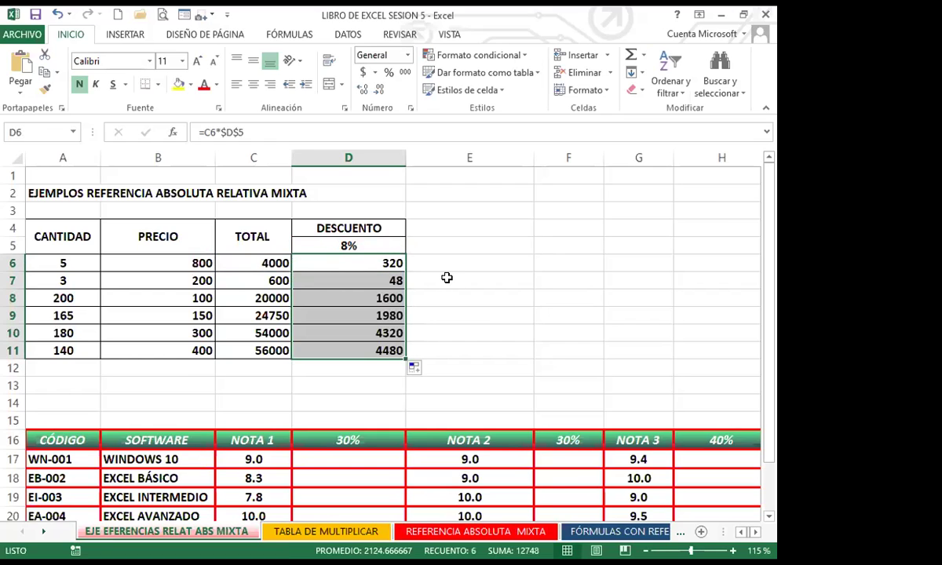
Check cell by cell how the relative and absolute references behave in the DESCUENTO formulas from D6 to D11.
{"action": "left_click", "coordinate": [363, 280]}
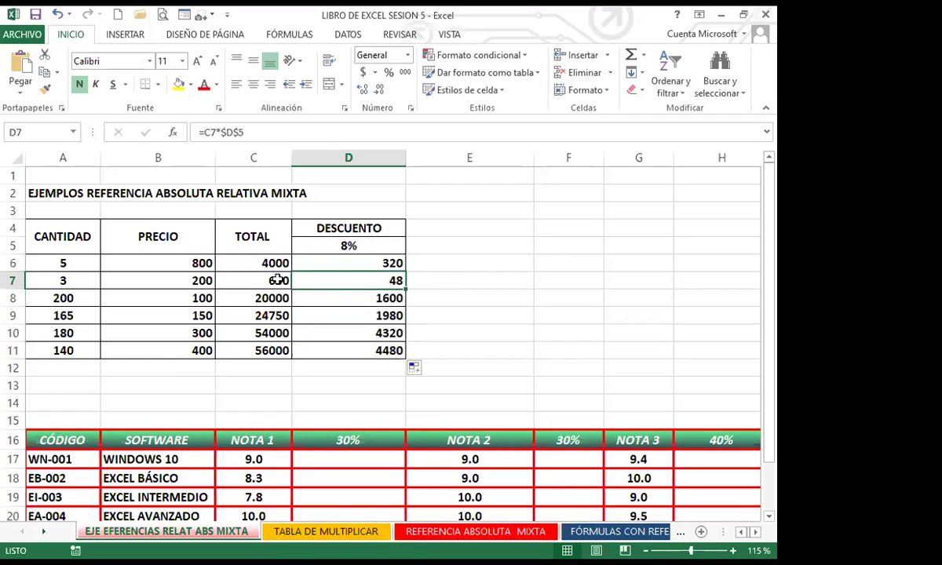
{"action": "left_click", "coordinate": [354, 262]}
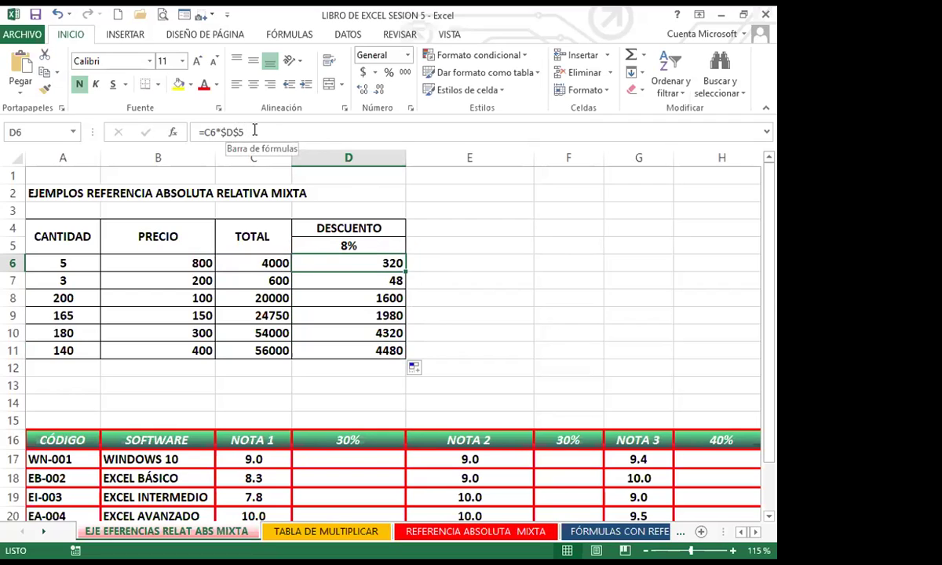
{"action": "key", "text": "Down"}
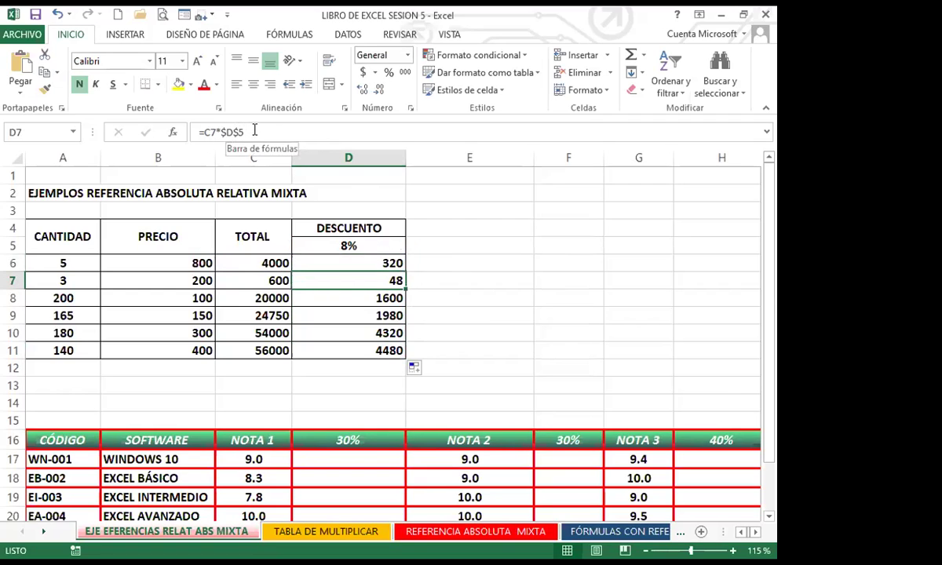
{"action": "key", "text": "Down"}
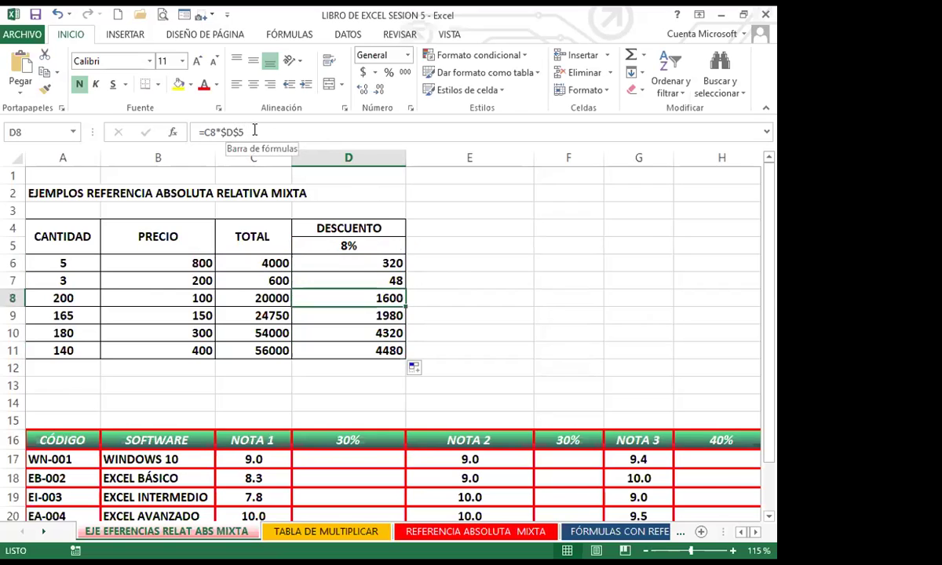
{"action": "key", "text": "Down"}
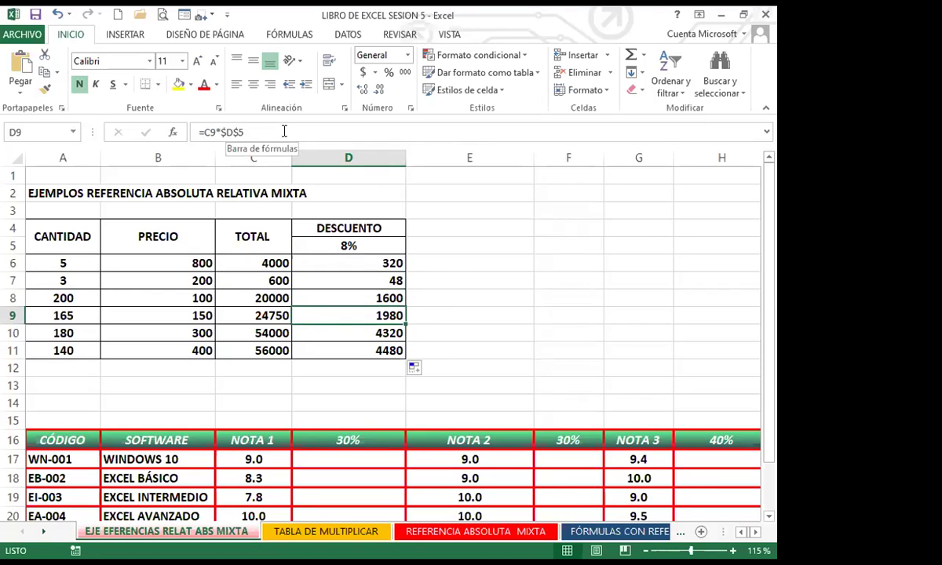
{"action": "key", "text": "Down"}
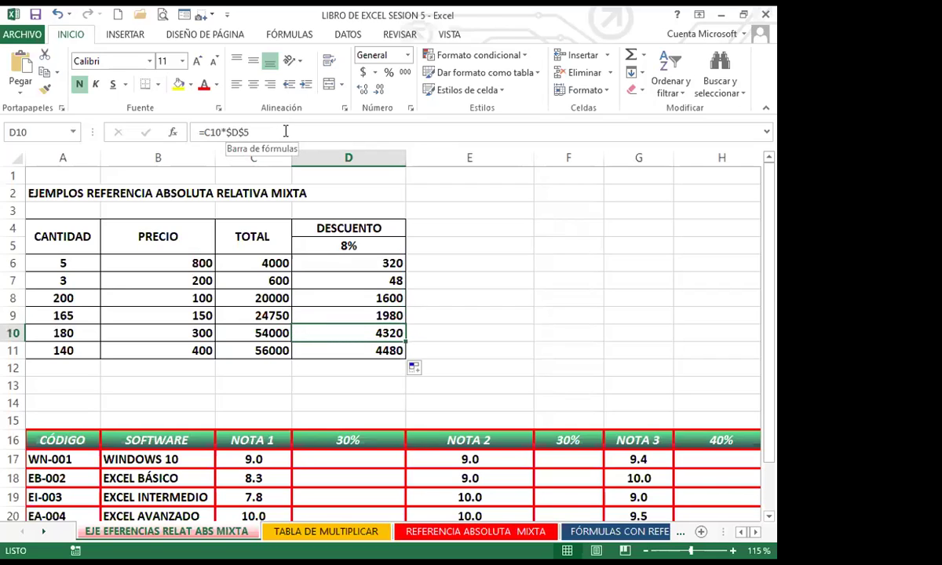
{"action": "key", "text": "Down"}
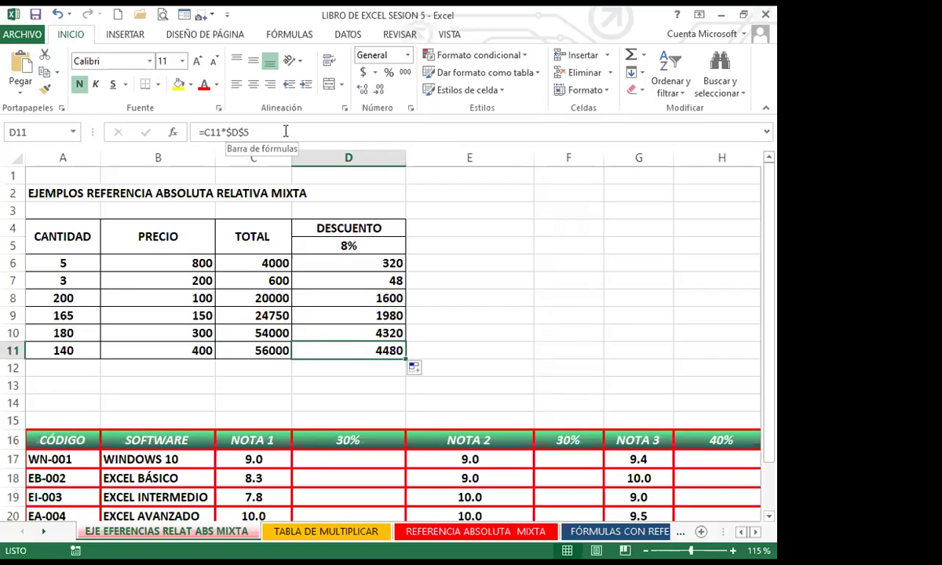
Remove the 8% cell reference from D6's formula and re-enter it as an absolute reference, giving =C6*$D$5.
{"action": "left_click", "coordinate": [347, 263]}
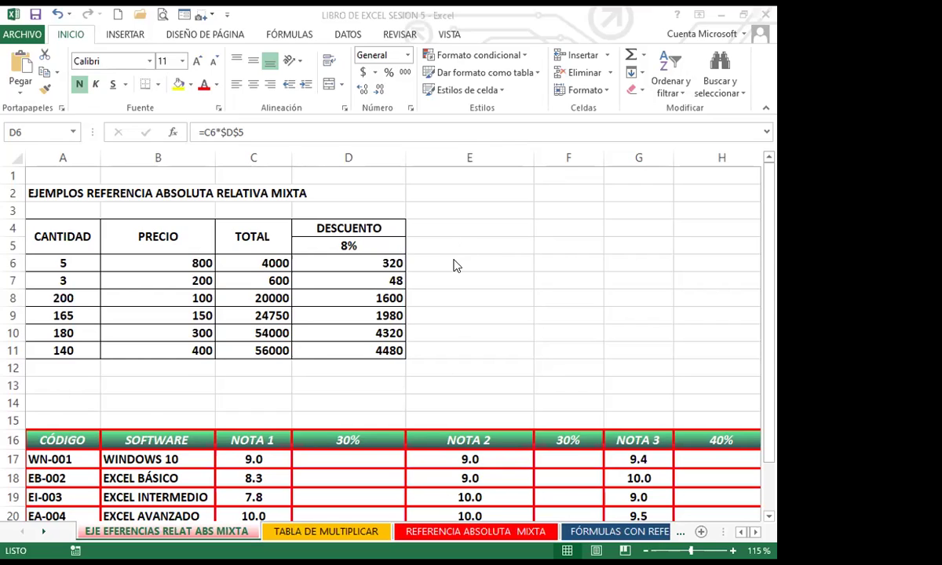
{"action": "key", "text": "F2"}
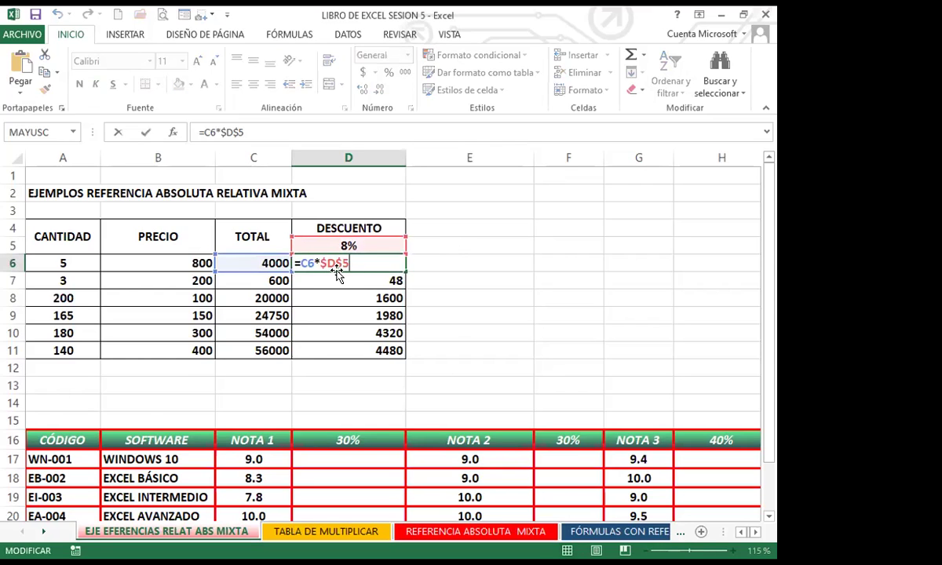
{"action": "key", "text": "F4"}
{"action": "key", "text": "F4"}
{"action": "key", "text": "F4"}
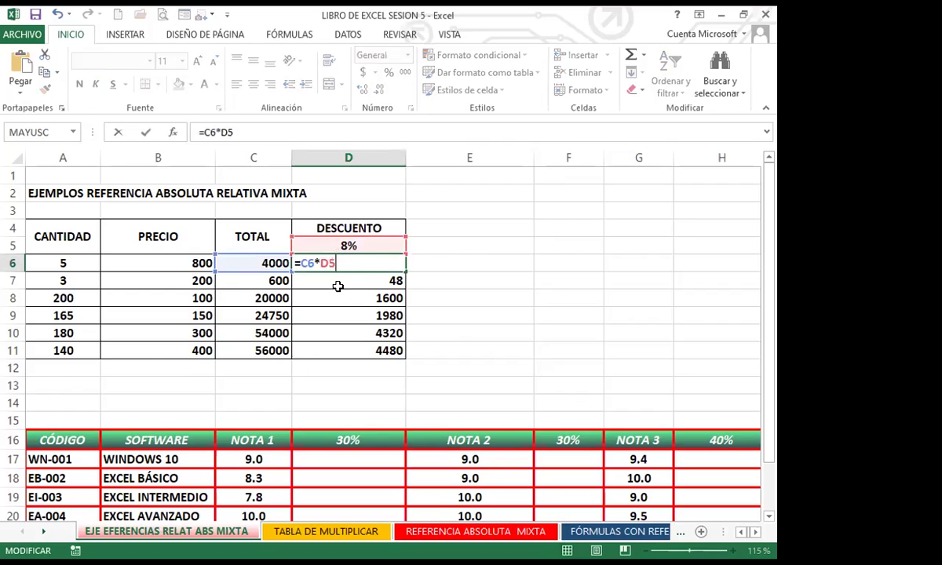
{"action": "key", "text": "BackSpace"}
{"action": "key", "text": "BackSpace"}
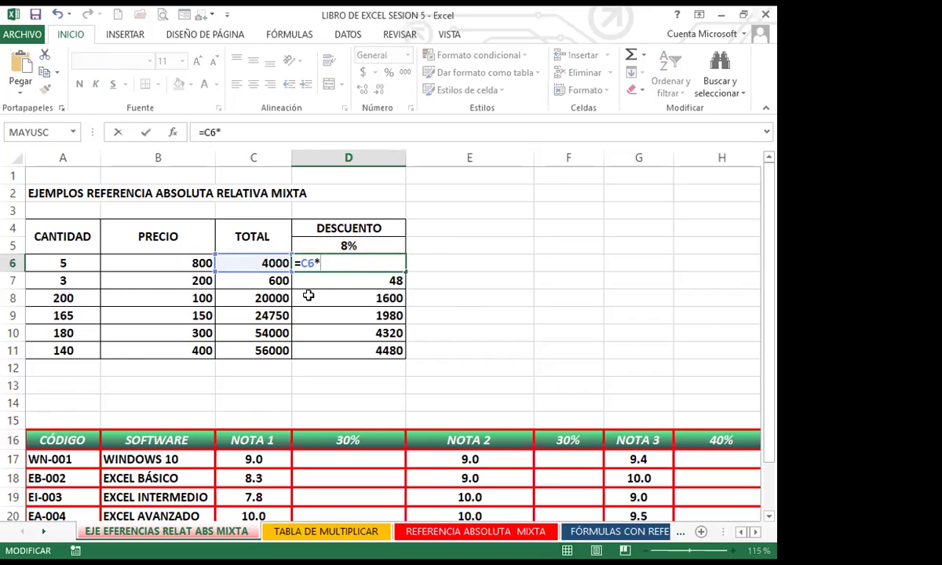
{"action": "left_click", "coordinate": [337, 245]}
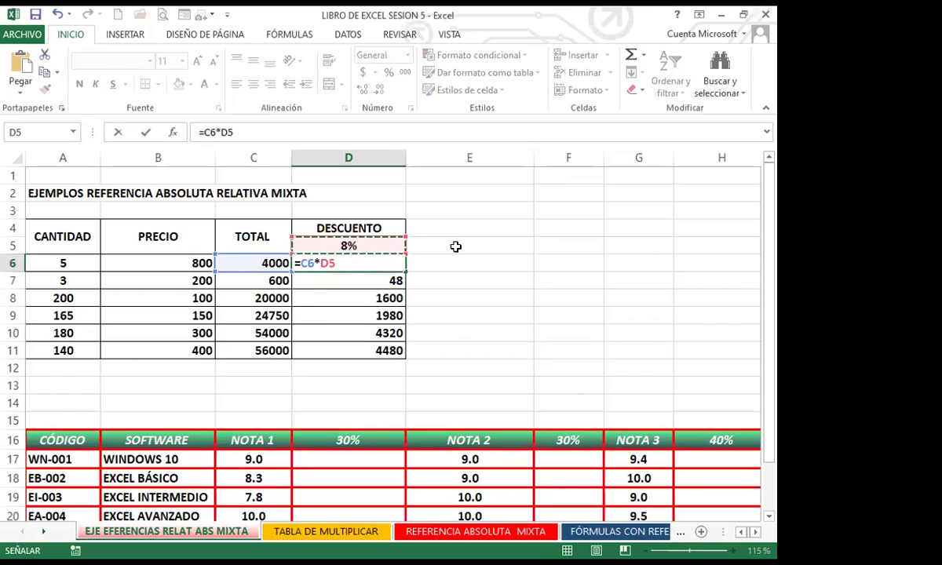
{"action": "key", "text": "F4"}
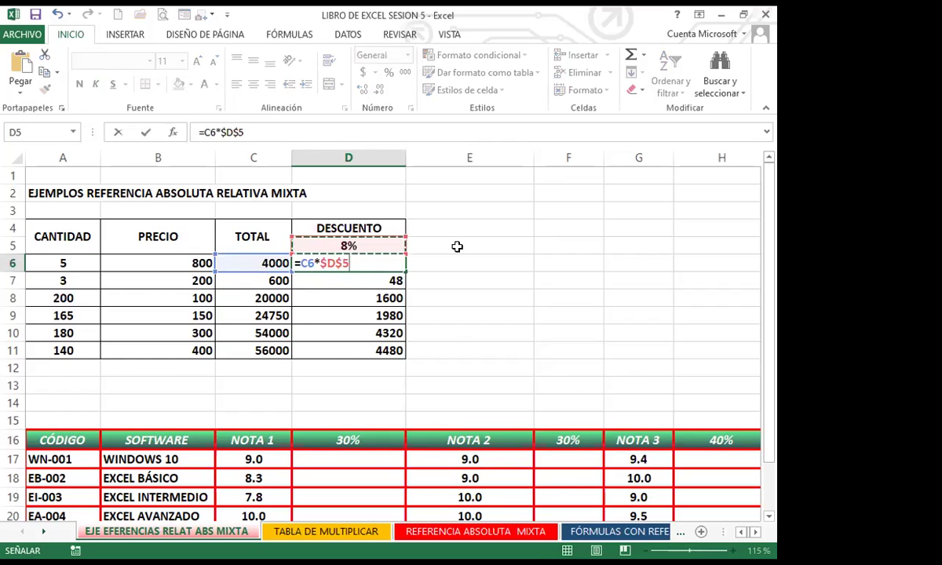
{"action": "key", "text": "Return"}
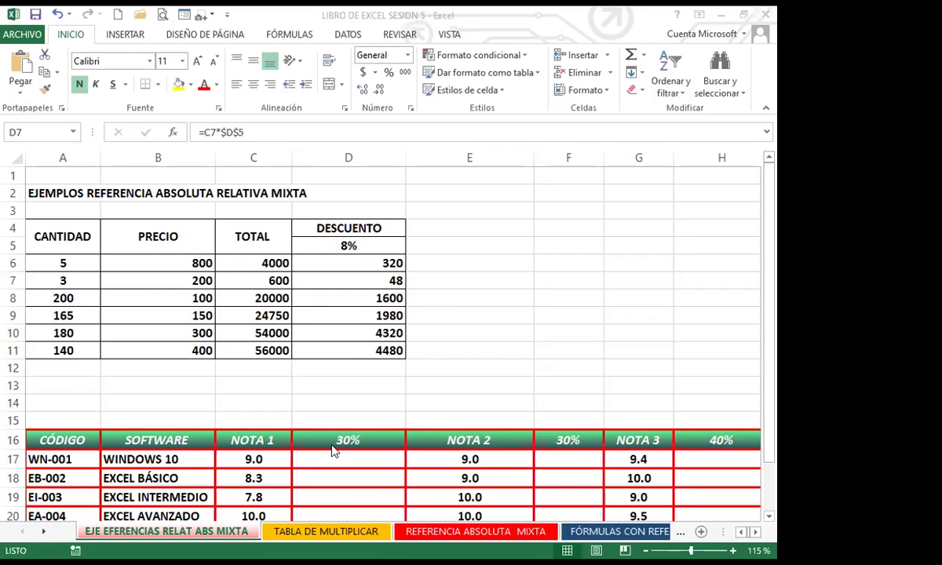
Cycle the D5 reference in D6's formula through its mixed and relative forms back to the absolute $D$5.
{"action": "left_click", "coordinate": [361, 264]}
{"action": "double_click", "coordinate": [360, 264]}
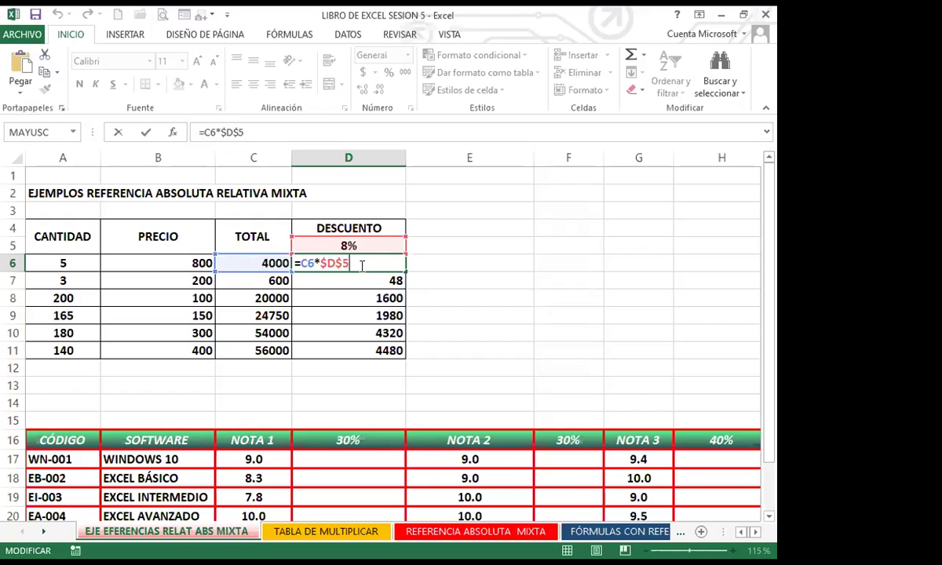
{"action": "key", "text": "F4"}
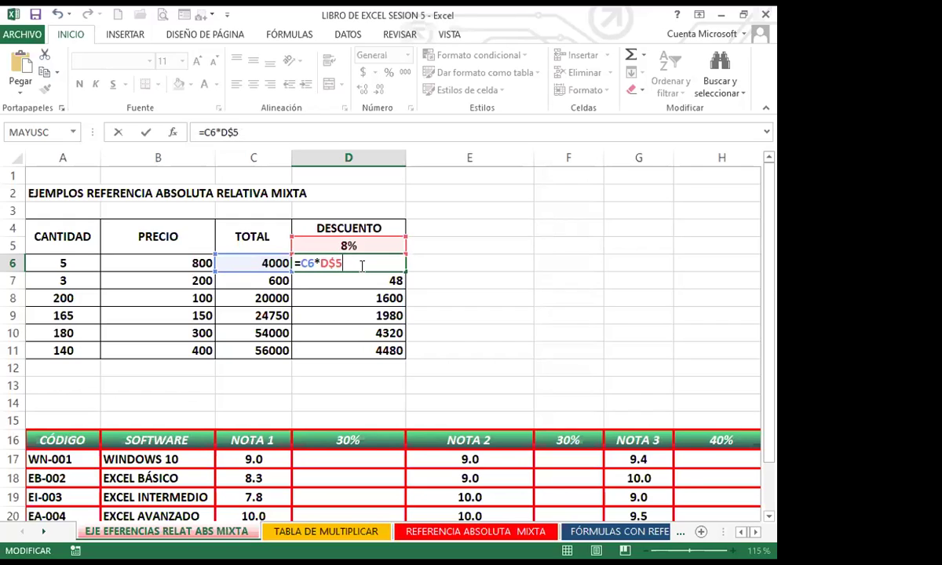
{"action": "key", "text": "F4"}
{"action": "key", "text": "F4"}
{"action": "key", "text": "F4"}
{"action": "key", "text": "Return"}
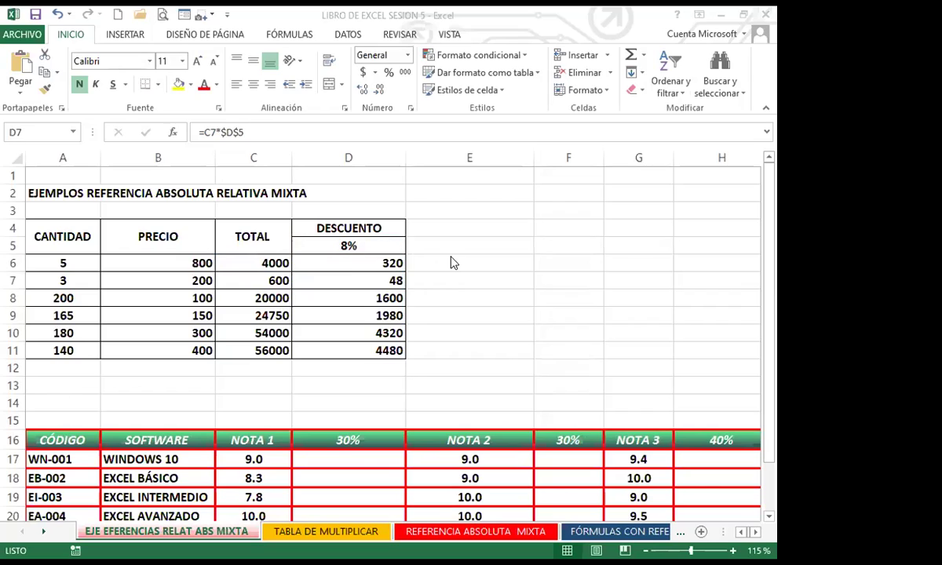
{"action": "key", "text": "alt+Tab"}
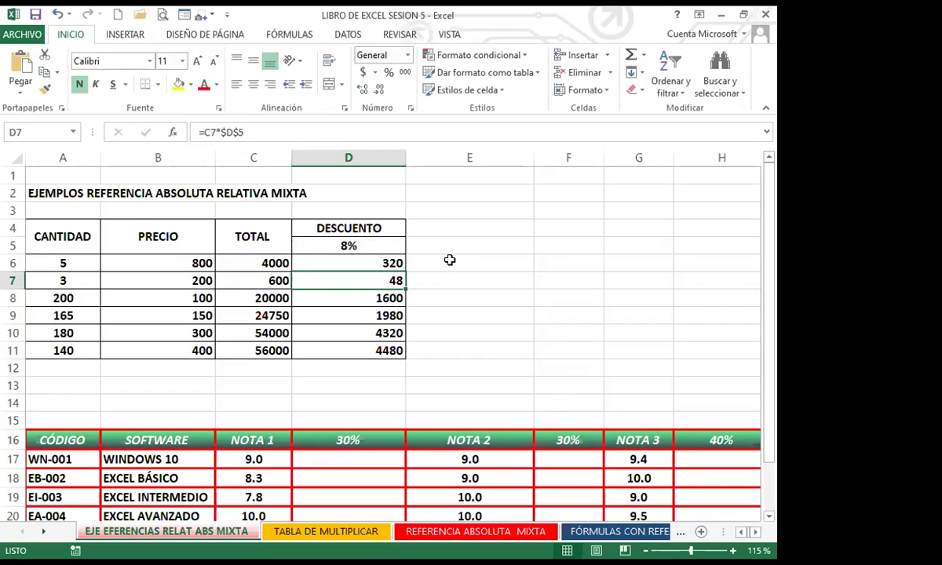
Try out the symbols /)=&%$ in cell E6 and erase them.
{"action": "left_click", "coordinate": [450, 260]}
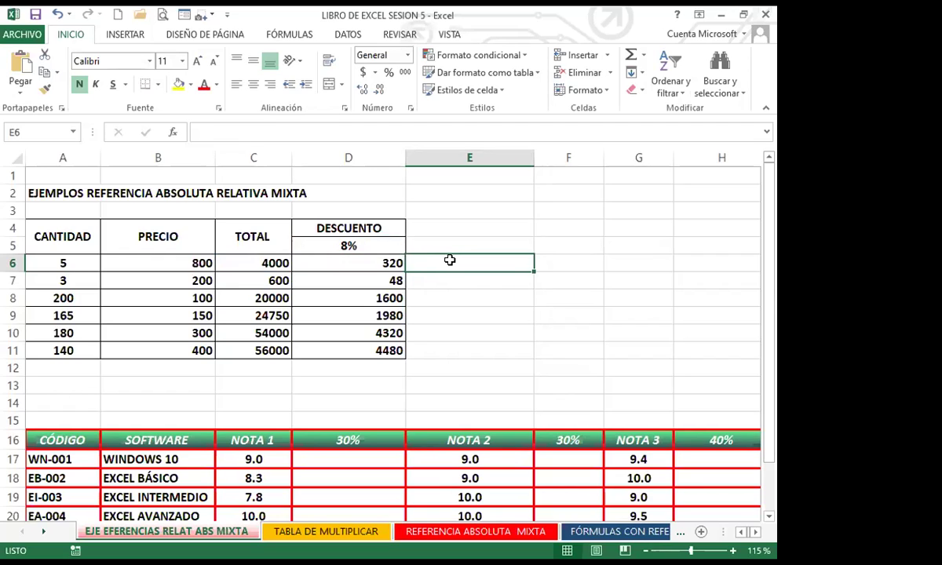
{"action": "double_click", "coordinate": [449, 260]}
{"action": "type", "text": "/)=&%$"}
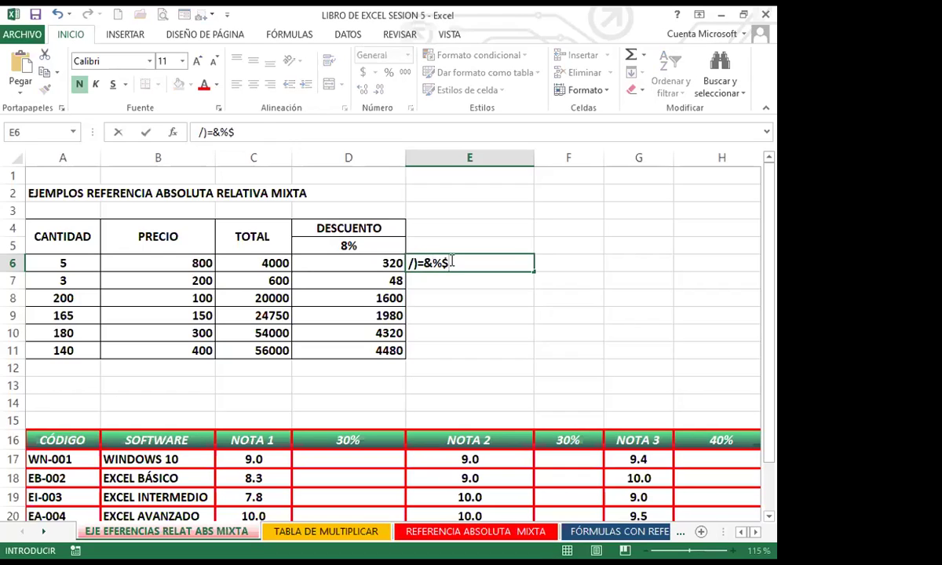
{"action": "key", "text": "BackSpace"}
{"action": "key", "text": "BackSpace"}
{"action": "key", "text": "BackSpace"}
{"action": "key", "text": "BackSpace"}
{"action": "key", "text": "BackSpace"}
{"action": "key", "text": "BackSpace"}
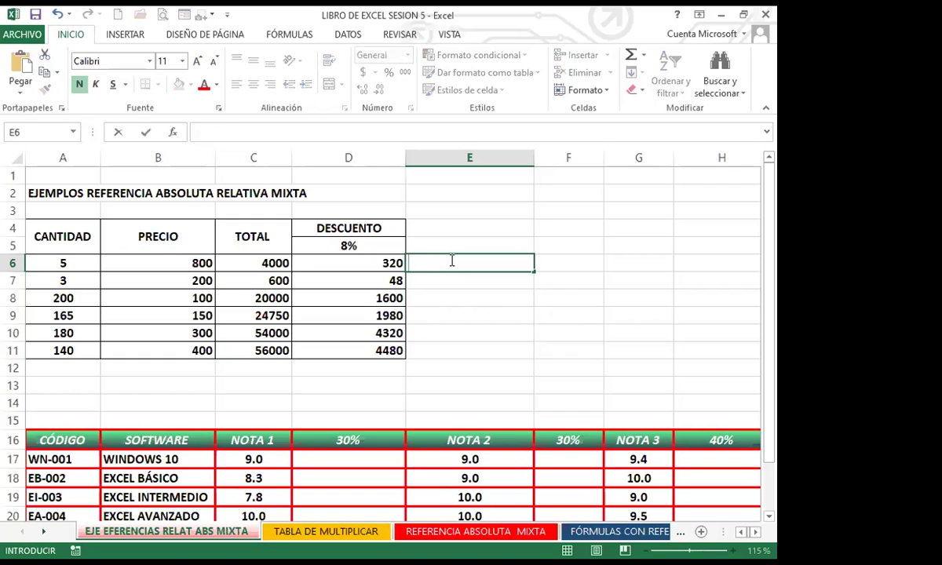
Try out the symbol sequence %$#"/()=?¡ in cell E6 and clear it again.
{"action": "type", "text": "%$#\"/()"}
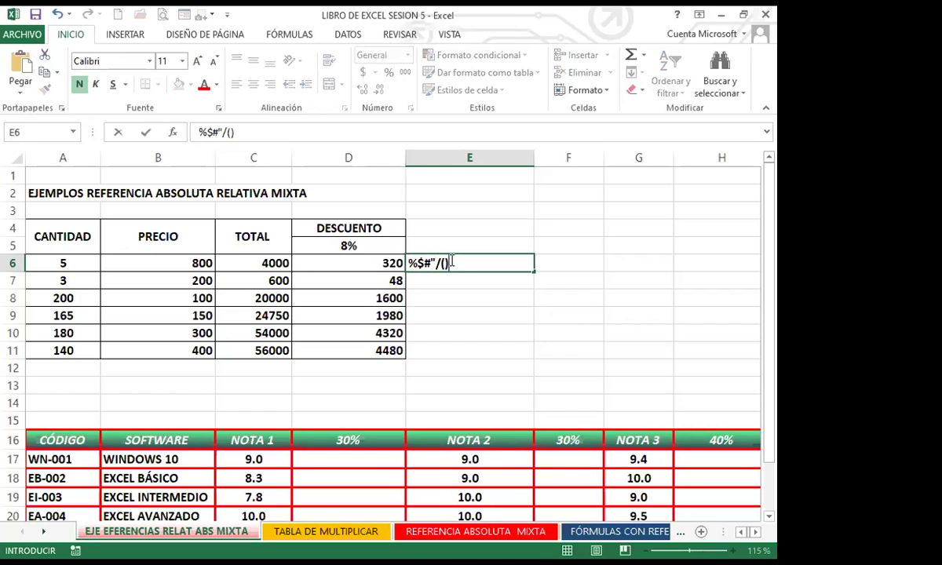
{"action": "type", "text": "=?¡"}
{"action": "key", "text": "BackSpace"}
{"action": "key", "text": "BackSpace"}
{"action": "key", "text": "BackSpace"}
{"action": "key", "text": "BackSpace"}
{"action": "key", "text": "BackSpace"}
{"action": "key", "text": "BackSpace"}
{"action": "key", "text": "BackSpace"}
{"action": "key", "text": "BackSpace"}
{"action": "key", "text": "BackSpace"}
{"action": "key", "text": "BackSpace"}
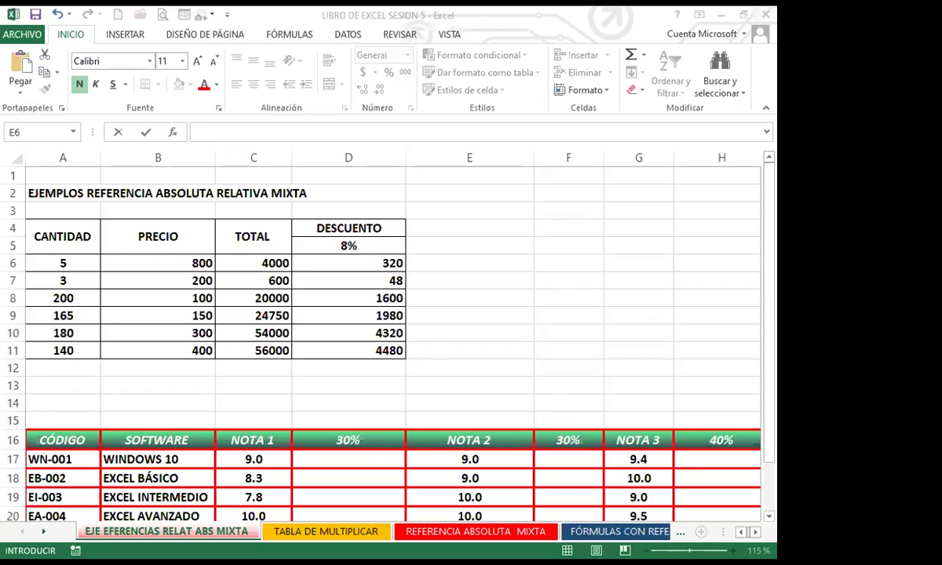
Close the on-screen keyboard and leave cell E6 empty.
{"action": "key", "text": "alt+Tab"}
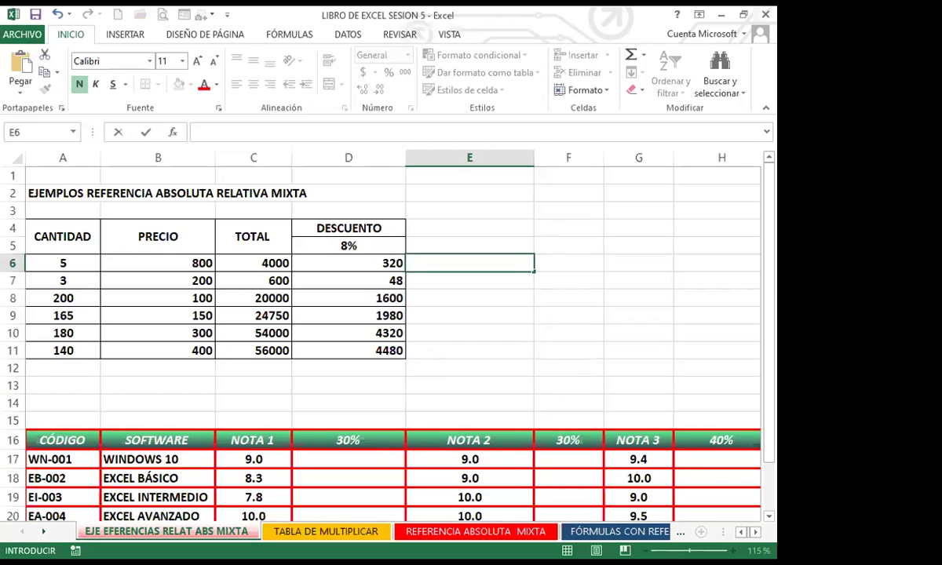
{"action": "key", "text": "alt+Tab"}
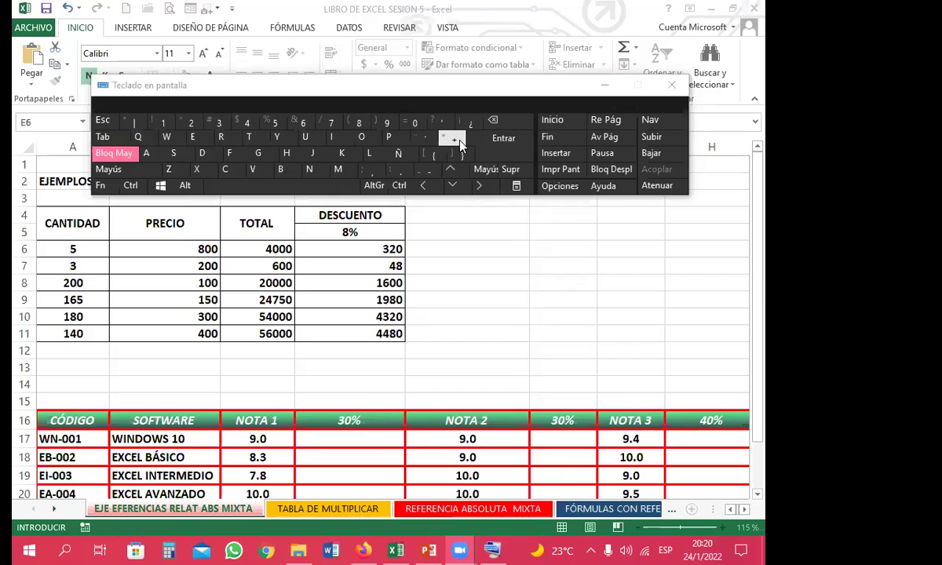
{"action": "left_click", "coordinate": [672, 85]}
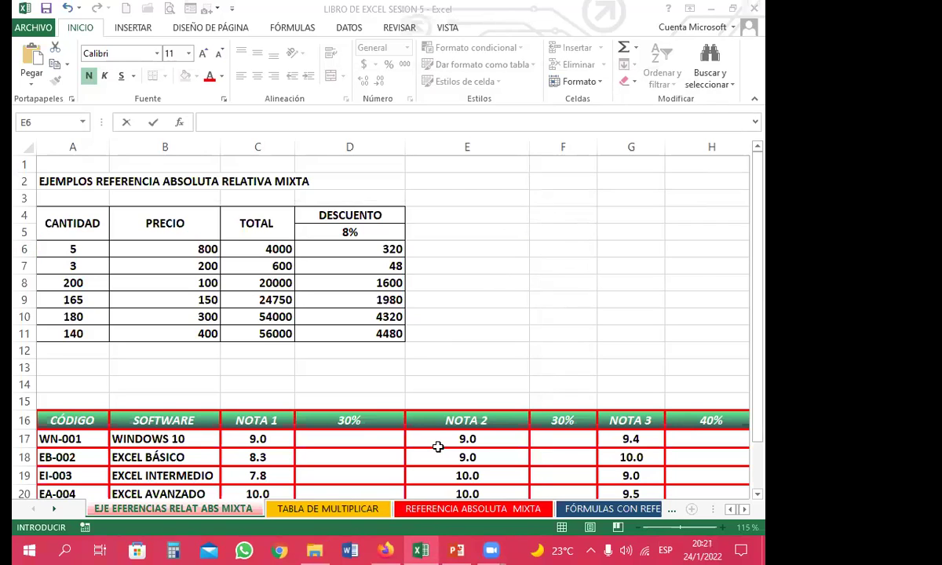
{"action": "left_click", "coordinate": [412, 297]}
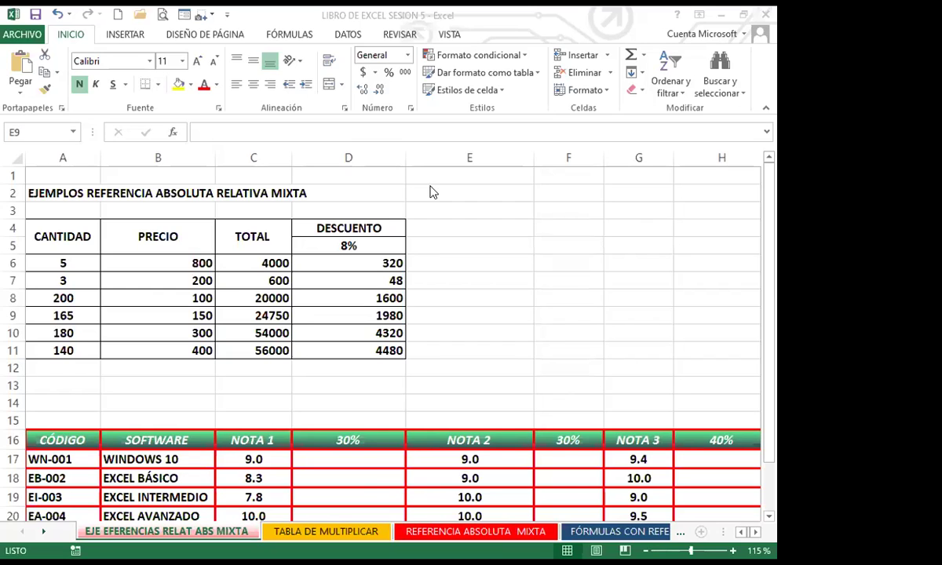
{"action": "double_click", "coordinate": [368, 246]}
{"action": "double_click", "coordinate": [367, 245]}
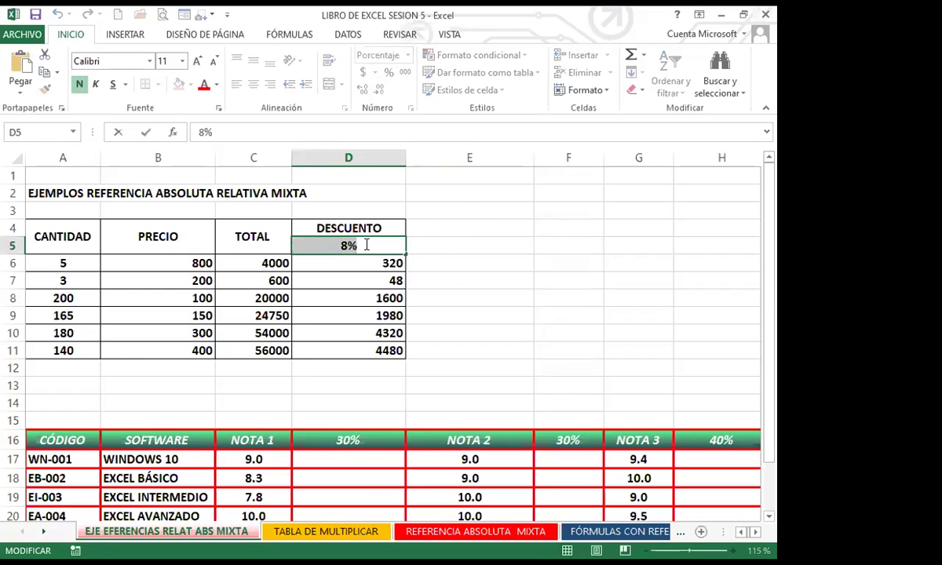
{"action": "key", "text": "Return"}
{"action": "double_click", "coordinate": [371, 244]}
{"action": "double_click", "coordinate": [371, 244]}
{"action": "left_click", "coordinate": [442, 273]}
{"action": "double_click", "coordinate": [358, 244]}
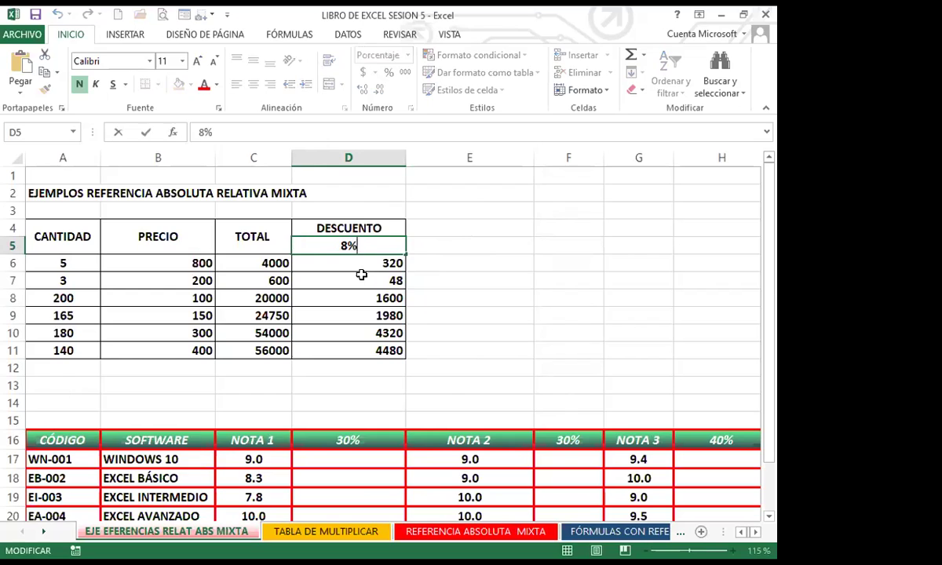
Rebuild D6's formula as =C6*$D$5 with an absolute reference to the 8% cell and fill it down to D11.
{"action": "double_click", "coordinate": [368, 265]}
{"action": "key", "text": "BackSpace"}
{"action": "key", "text": "BackSpace"}
{"action": "key", "text": "BackSpace"}
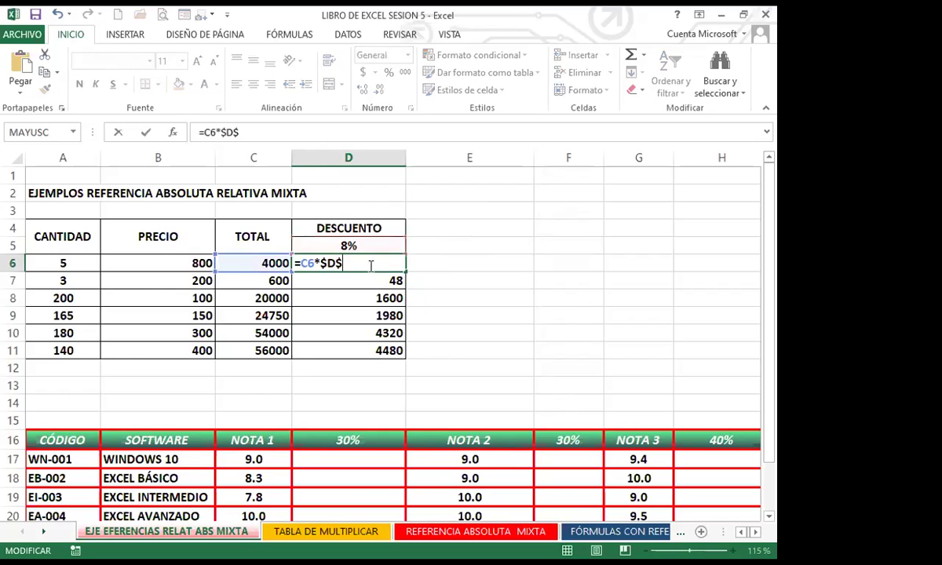
{"action": "key", "text": "BackSpace"}
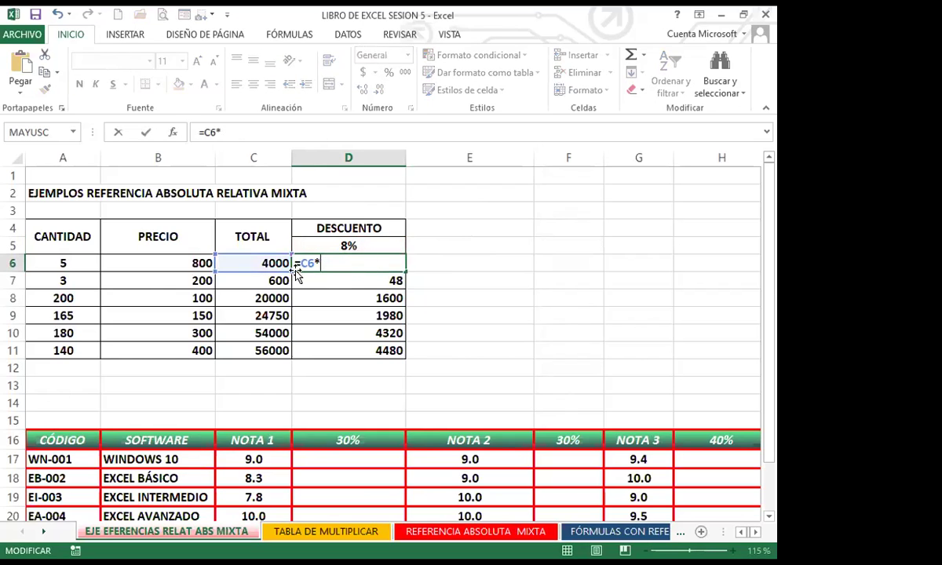
{"action": "left_click", "coordinate": [332, 242]}
{"action": "key", "text": "F4"}
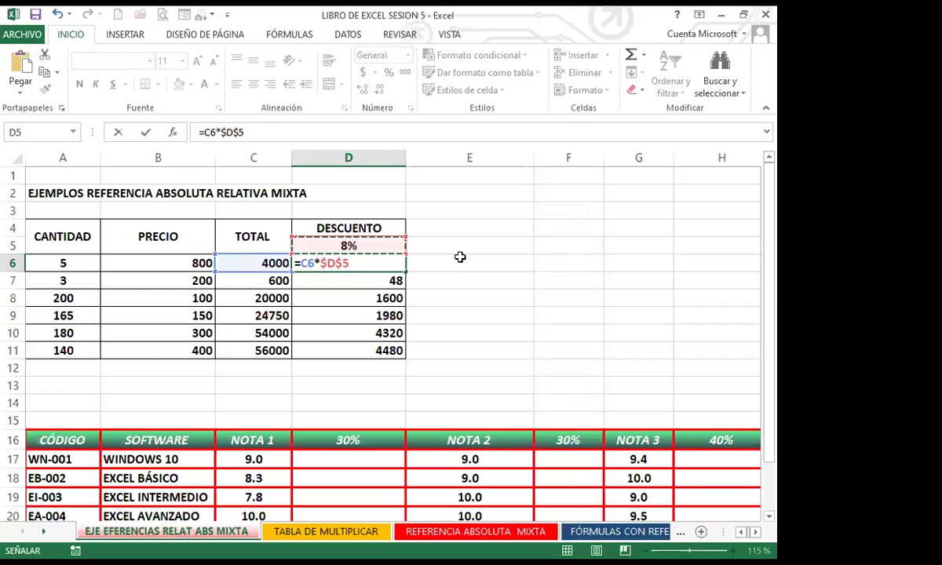
{"action": "key", "text": "Return"}
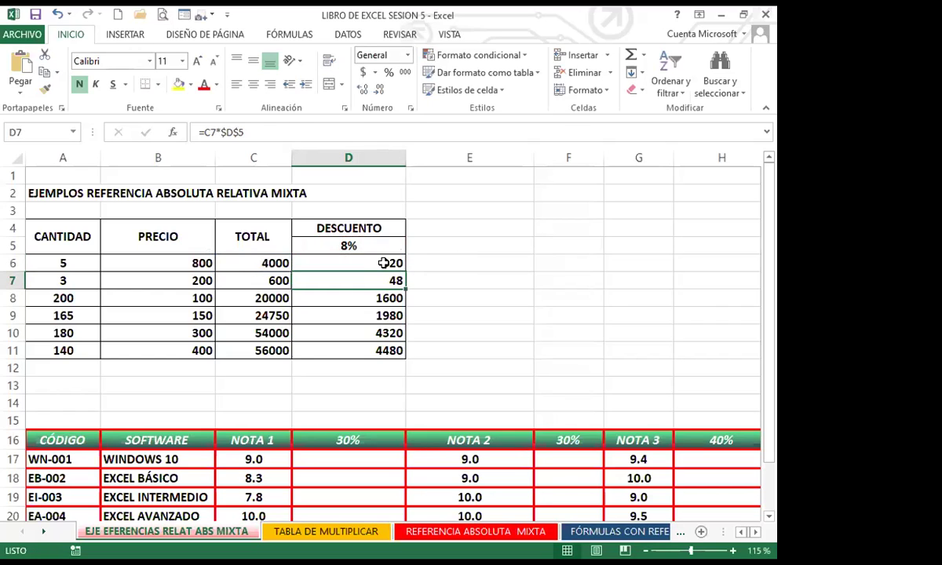
{"action": "left_click", "coordinate": [396, 267]}
{"action": "left_click_drag", "start_coordinate": [404, 273], "coordinate": [375, 354]}
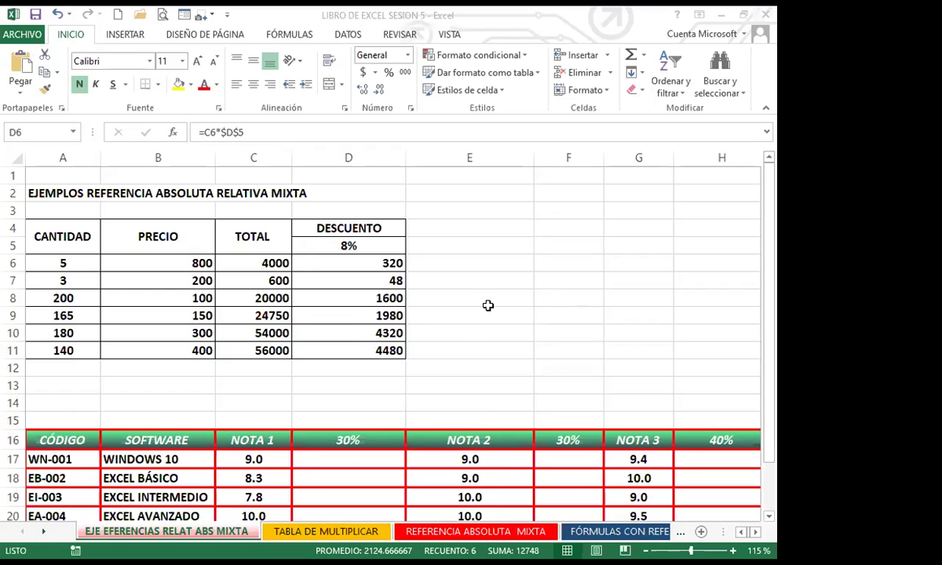
Change the 30% header beside NOTA 1 in cell D16 to NOTA 30%.
{"action": "scroll", "coordinate": [475, 326], "scroll_direction": "down", "scroll_amount": 1}
{"action": "scroll", "coordinate": [446, 347], "scroll_direction": "down", "scroll_amount": 2}
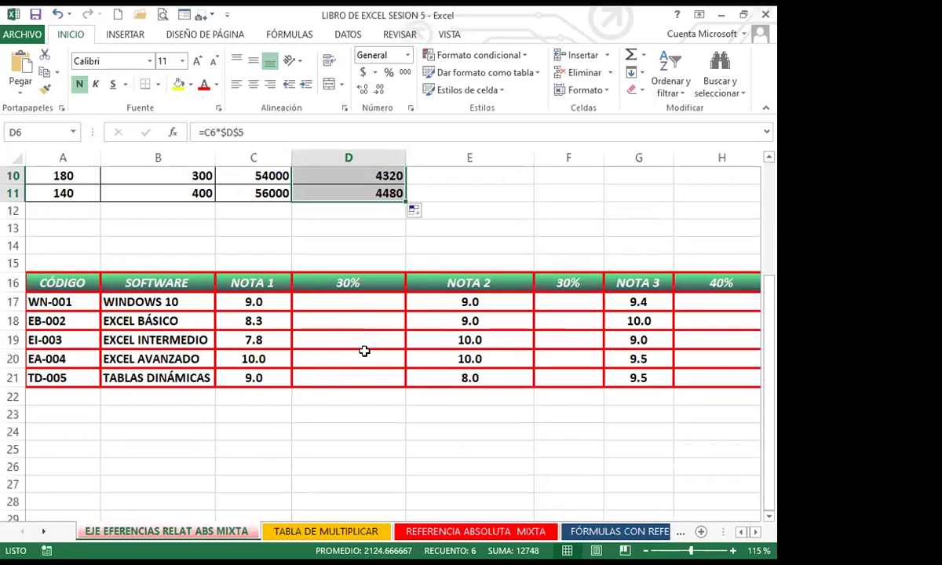
{"action": "left_click", "coordinate": [354, 302]}
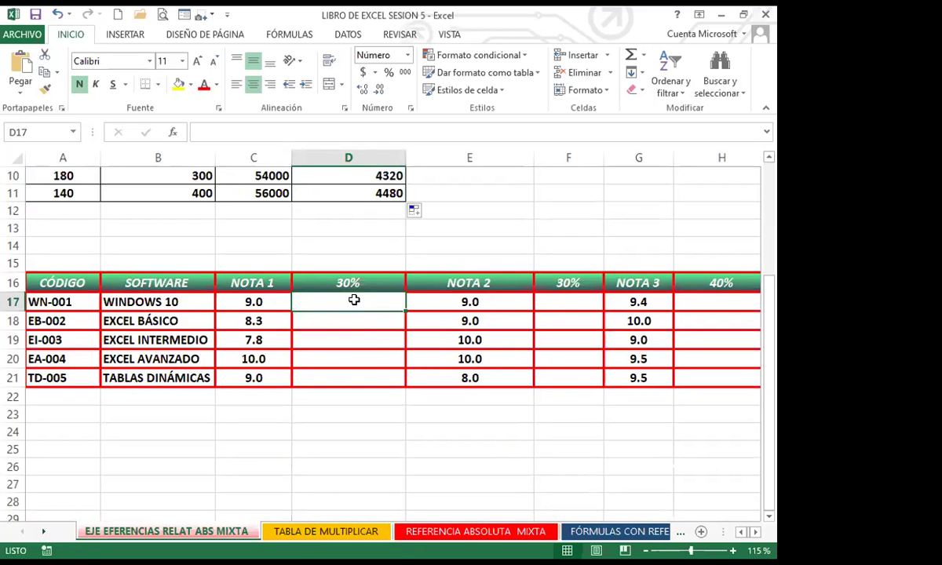
{"action": "scroll", "coordinate": [350, 298], "scroll_direction": "up", "scroll_amount": 3}
{"action": "scroll", "coordinate": [297, 304], "scroll_direction": "down", "scroll_amount": 2}
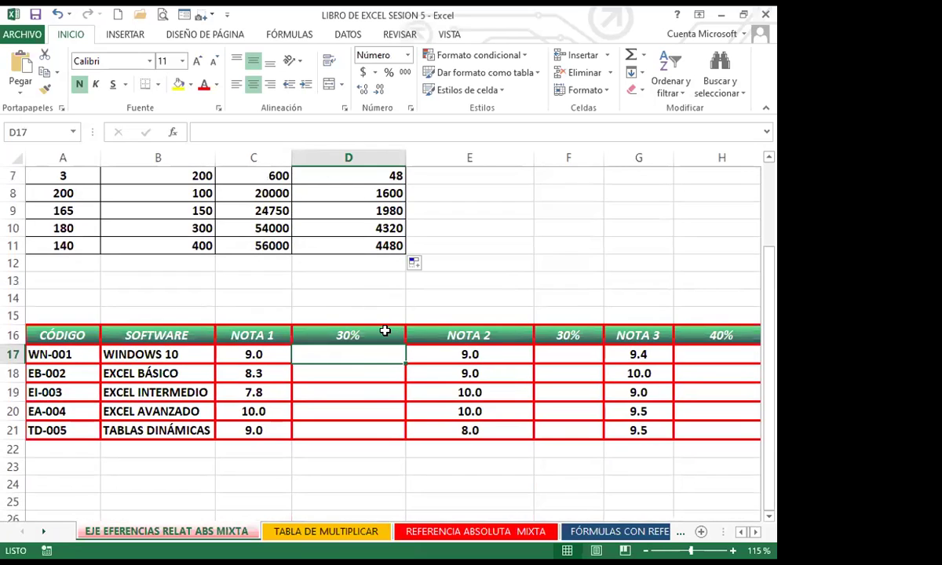
{"action": "left_click", "coordinate": [385, 331]}
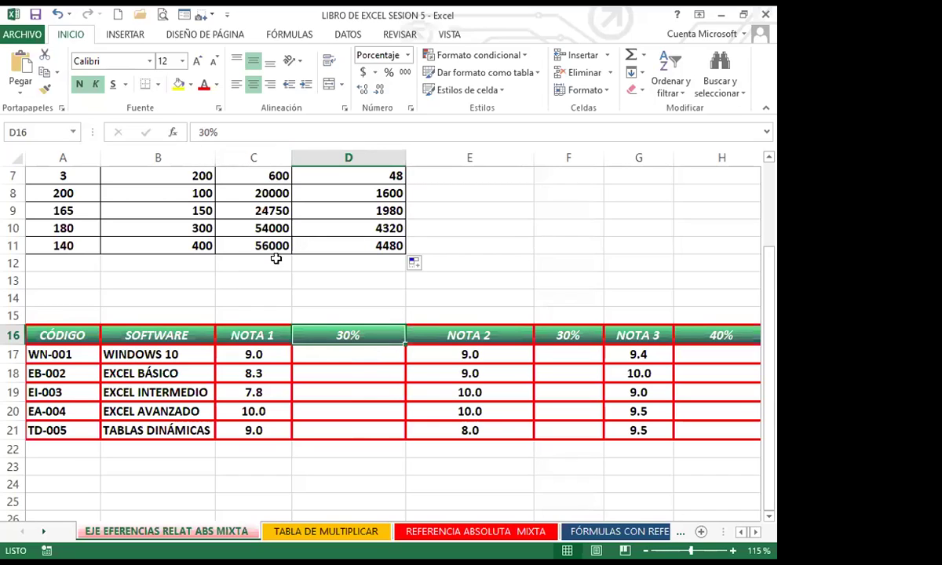
{"action": "double_click", "coordinate": [330, 334]}
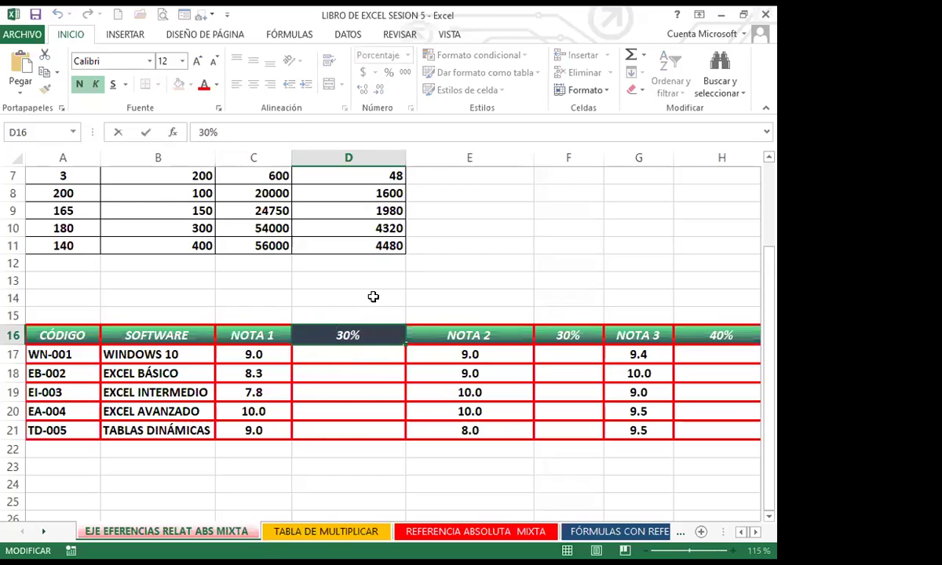
{"action": "type", "text": "NOTA"}
{"action": "left_click_drag", "start_coordinate": [324, 335], "coordinate": [336, 359]}
{"action": "key", "text": "ctrl+z"}
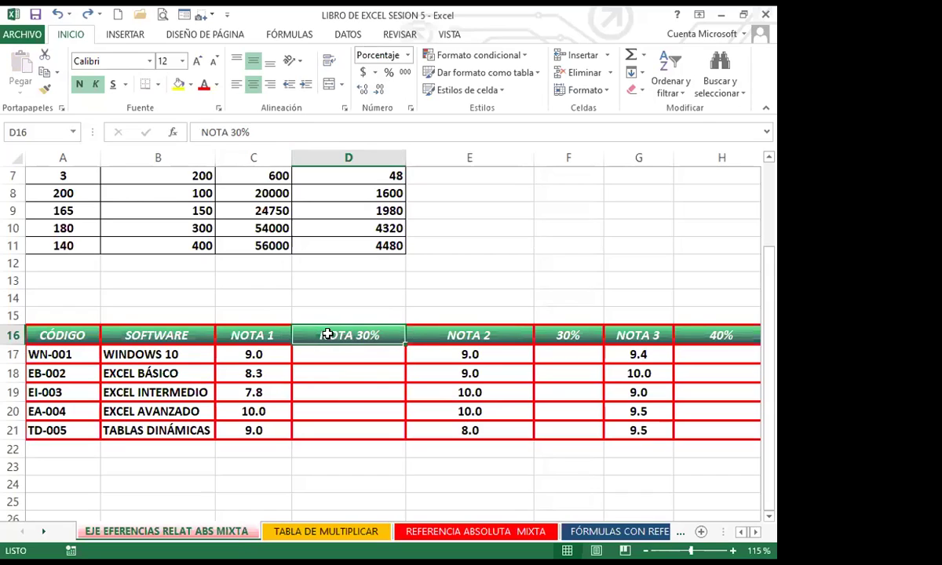
Calculate 30% of NOTA 1 in D17 with =C17*30% and fill the formula down to D21.
{"action": "left_click", "coordinate": [357, 354]}
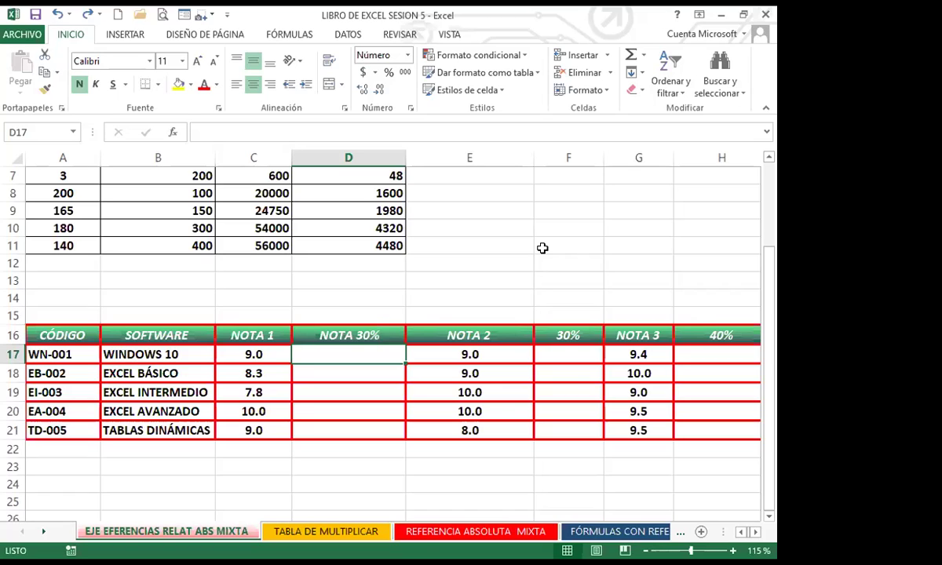
{"action": "type", "text": "="}
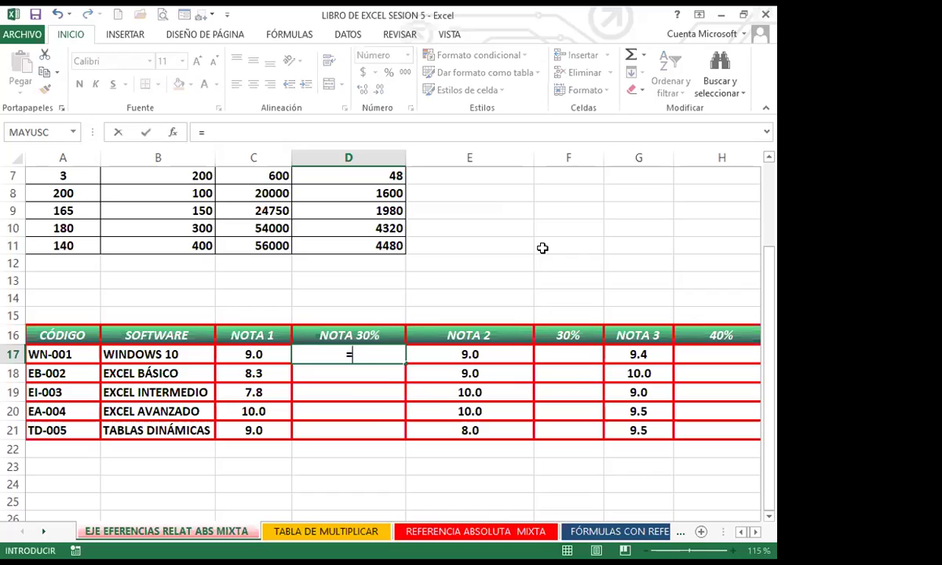
{"action": "left_click", "coordinate": [245, 354]}
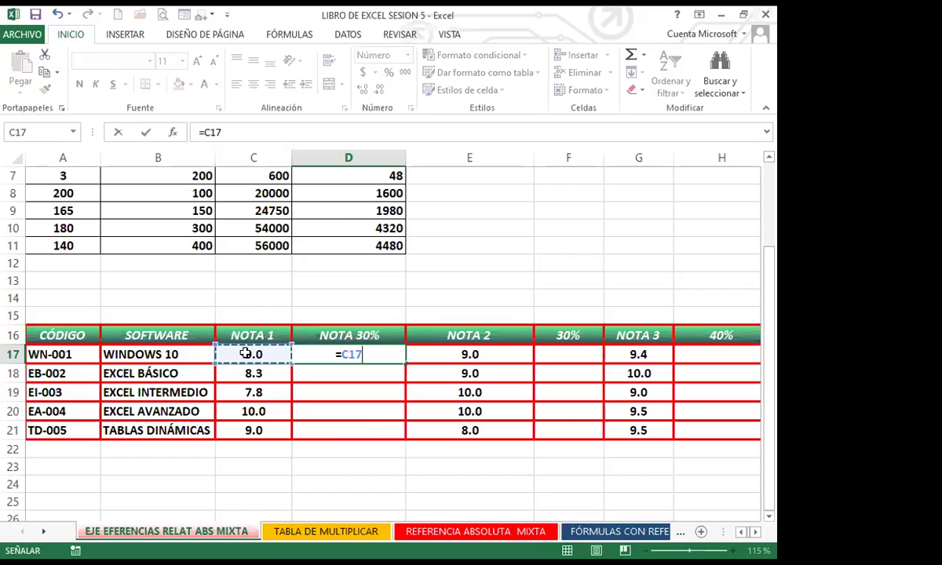
{"action": "type", "text": "*30%"}
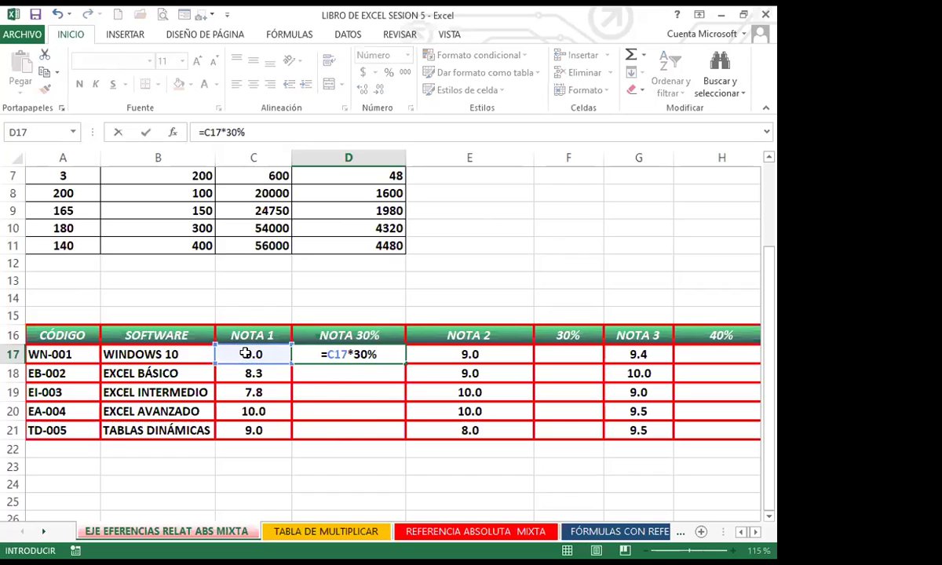
{"action": "key", "text": "Return"}
{"action": "left_click", "coordinate": [349, 358]}
{"action": "left_click_drag", "start_coordinate": [405, 364], "coordinate": [401, 428]}
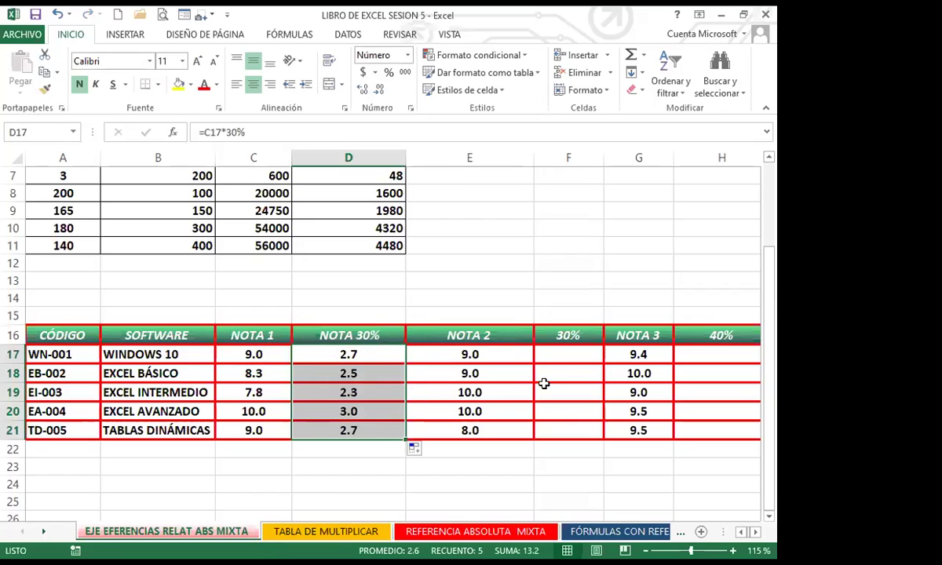
Calculate NOTA 2's percentage in F17 with =E17*$F$16, using an absolute header reference, and fill it down to F21.
{"action": "left_click", "coordinate": [564, 354]}
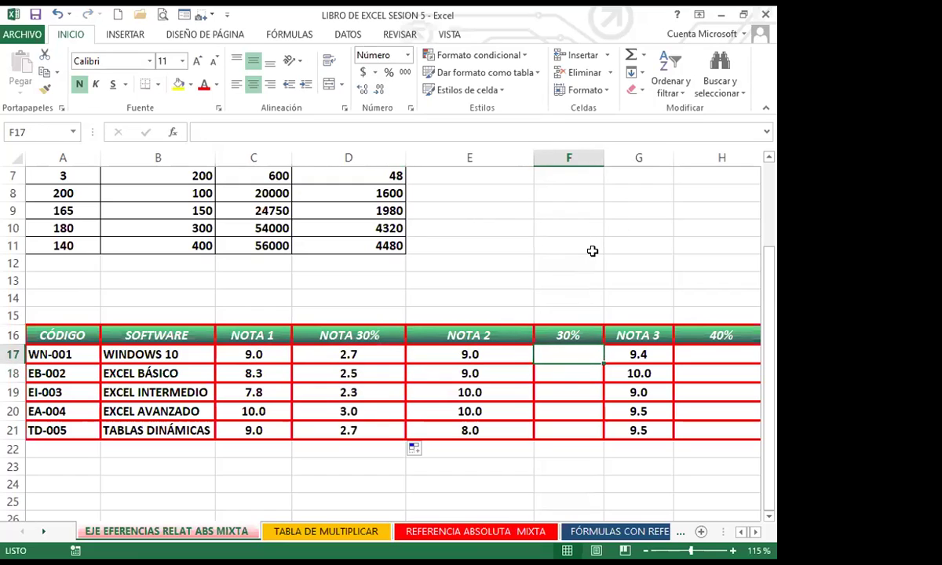
{"action": "type", "text": "="}
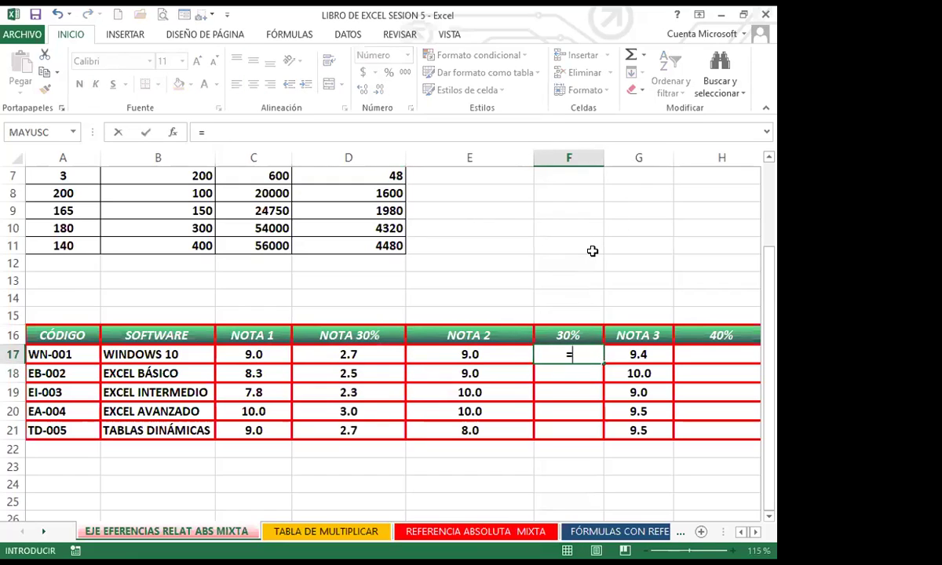
{"action": "left_click", "coordinate": [493, 354]}
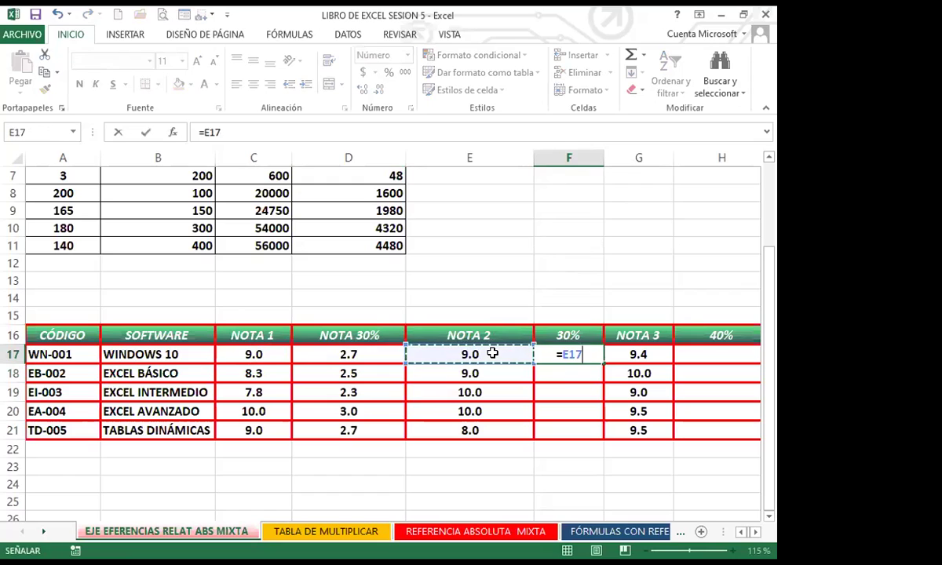
{"action": "type", "text": "*"}
{"action": "left_click", "coordinate": [566, 332]}
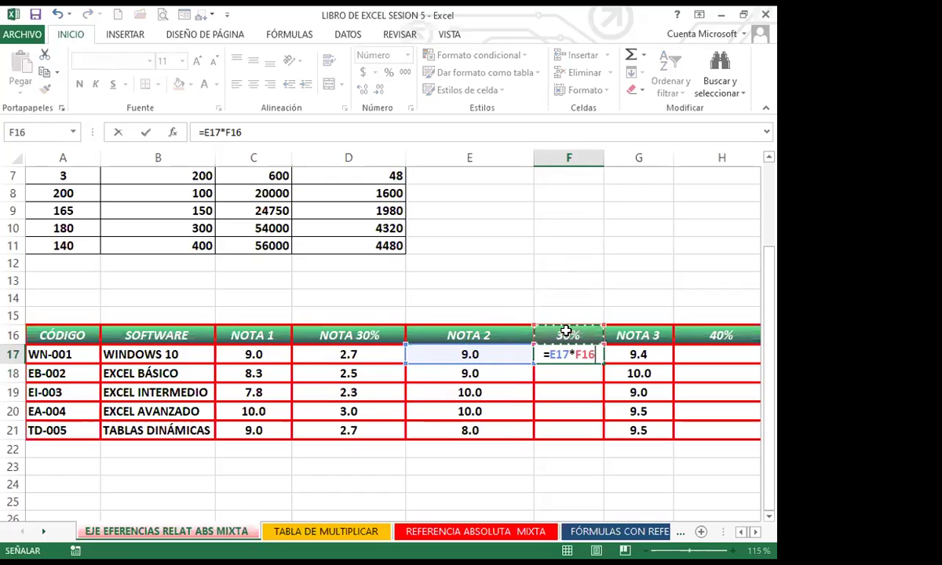
{"action": "key", "text": "F4"}
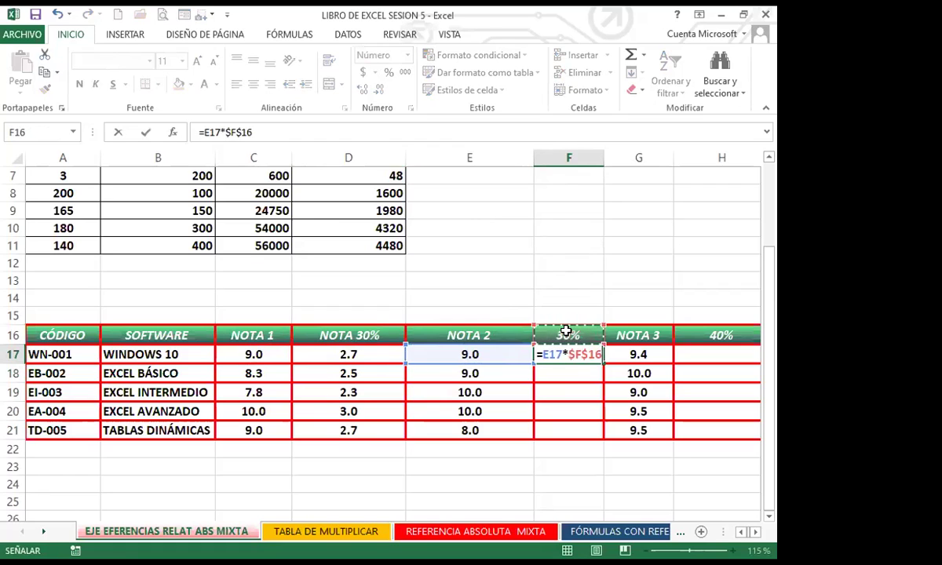
{"action": "key", "text": "Return"}
{"action": "left_click", "coordinate": [564, 357]}
{"action": "left_click_drag", "start_coordinate": [601, 364], "coordinate": [597, 437]}
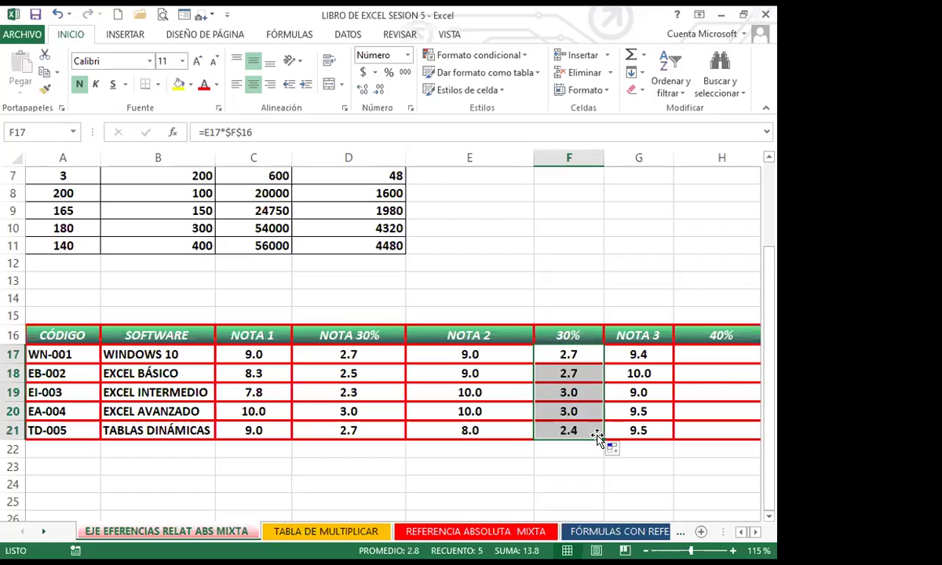
Compare the percentage formulas in D17:D21 with those in F17:F21, and review the discount formula in D6.
{"action": "left_click", "coordinate": [348, 355]}
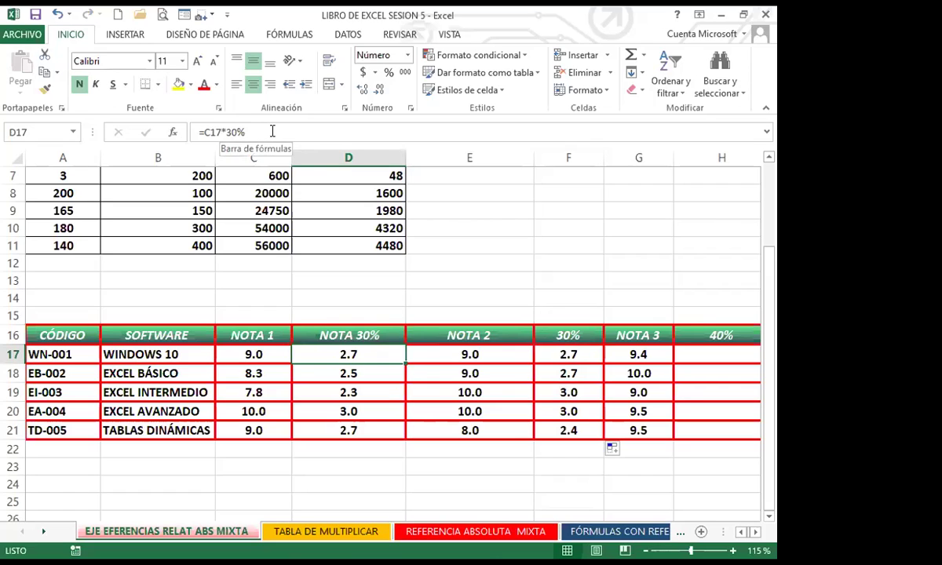
{"action": "key", "text": "Down"}
{"action": "key", "text": "Down"}
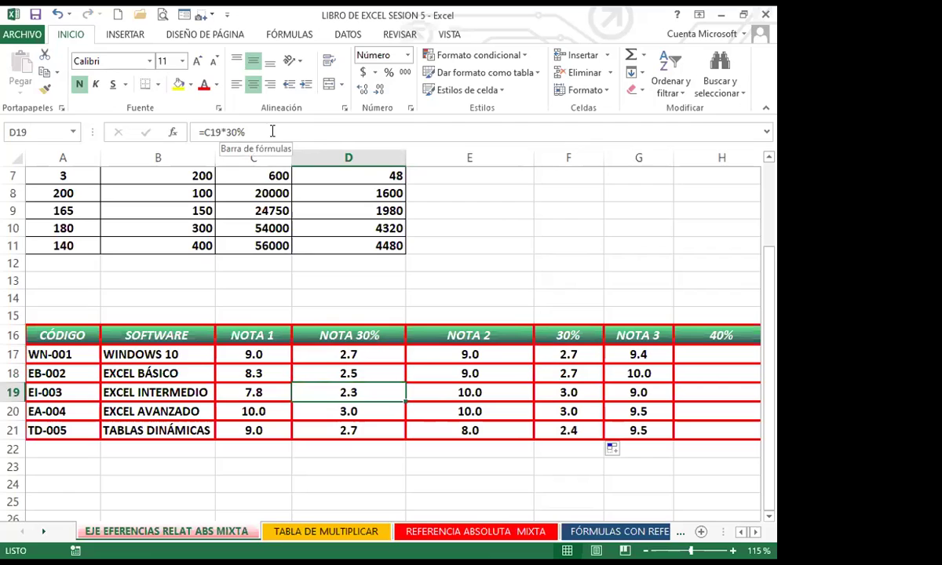
{"action": "key", "text": "Down"}
{"action": "key", "text": "Down"}
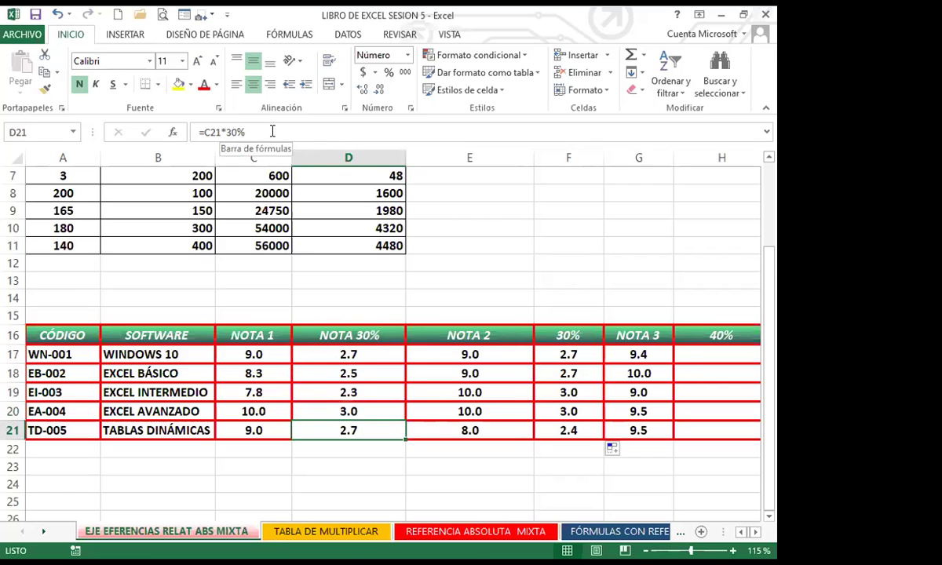
{"action": "left_click", "coordinate": [378, 354]}
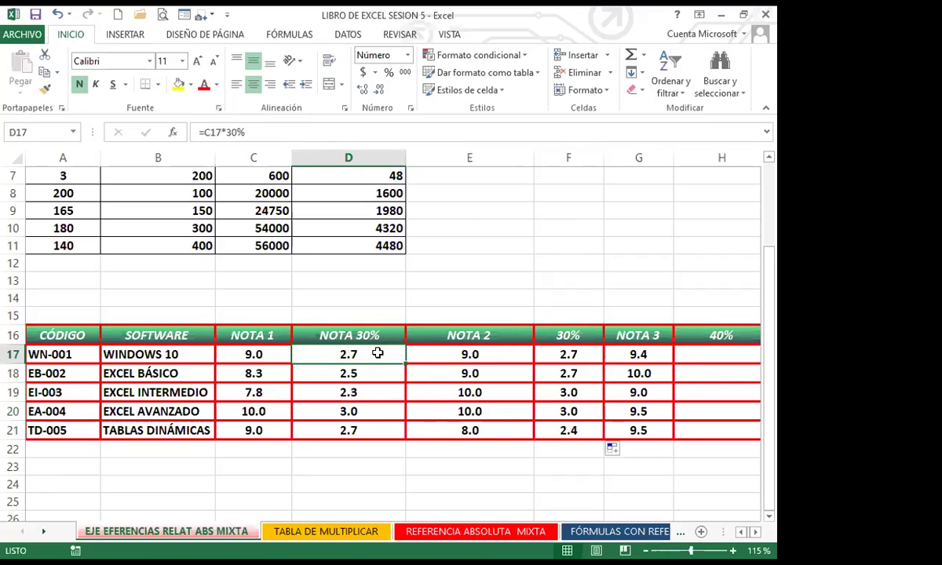
{"action": "left_click", "coordinate": [585, 354]}
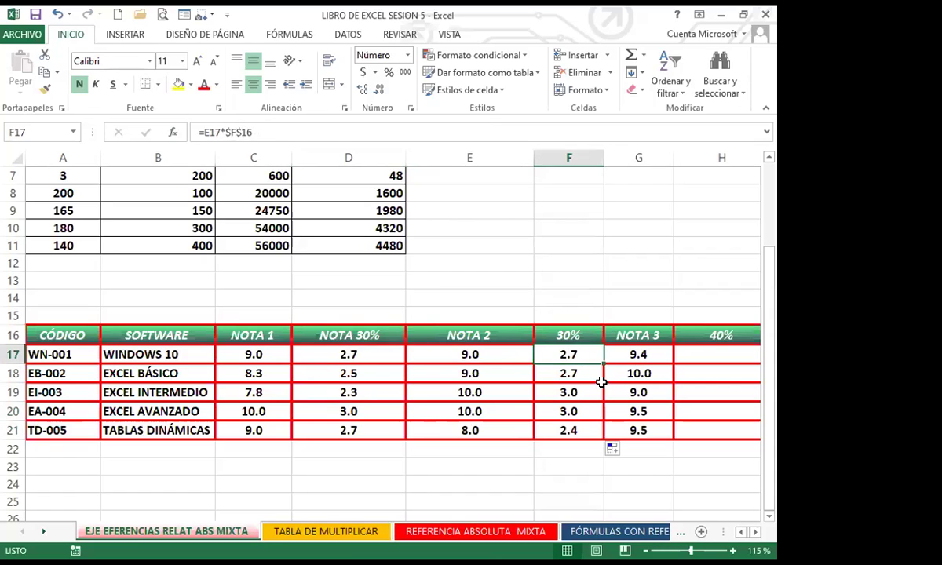
{"action": "key", "text": "Down"}
{"action": "key", "text": "Down"}
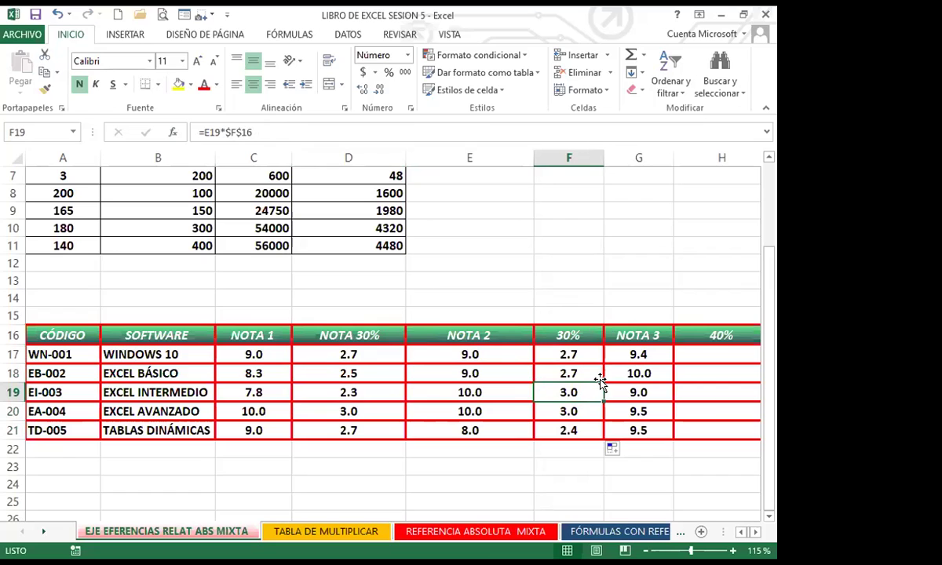
{"action": "key", "text": "Down"}
{"action": "key", "text": "Down"}
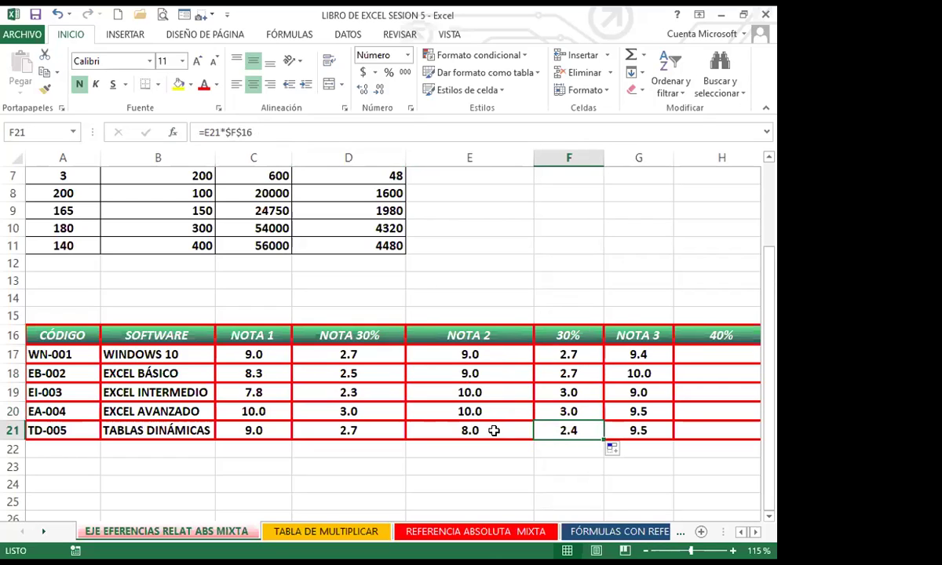
{"action": "left_click", "coordinate": [550, 356]}
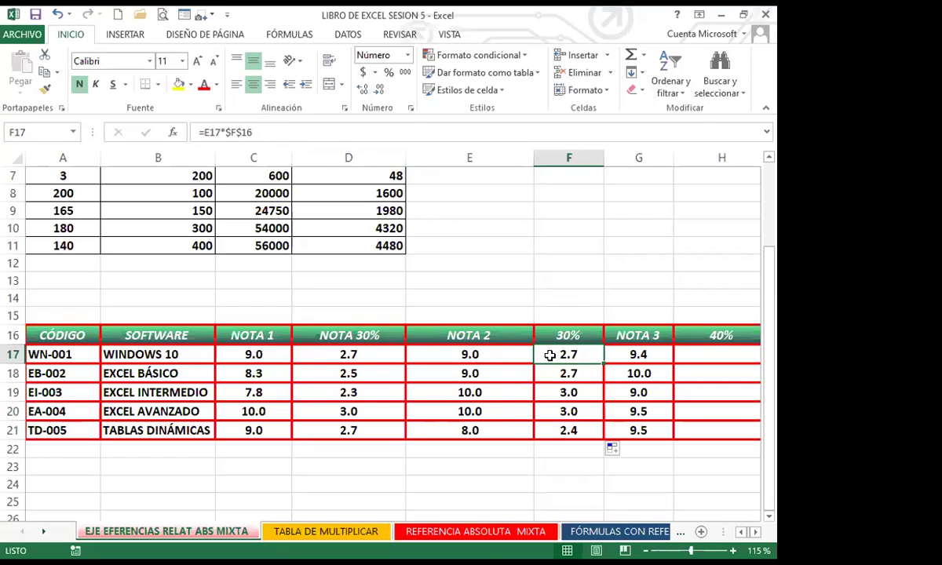
{"action": "left_click", "coordinate": [368, 353]}
{"action": "left_click", "coordinate": [575, 361]}
{"action": "scroll", "coordinate": [549, 353], "scroll_direction": "up", "scroll_amount": 2}
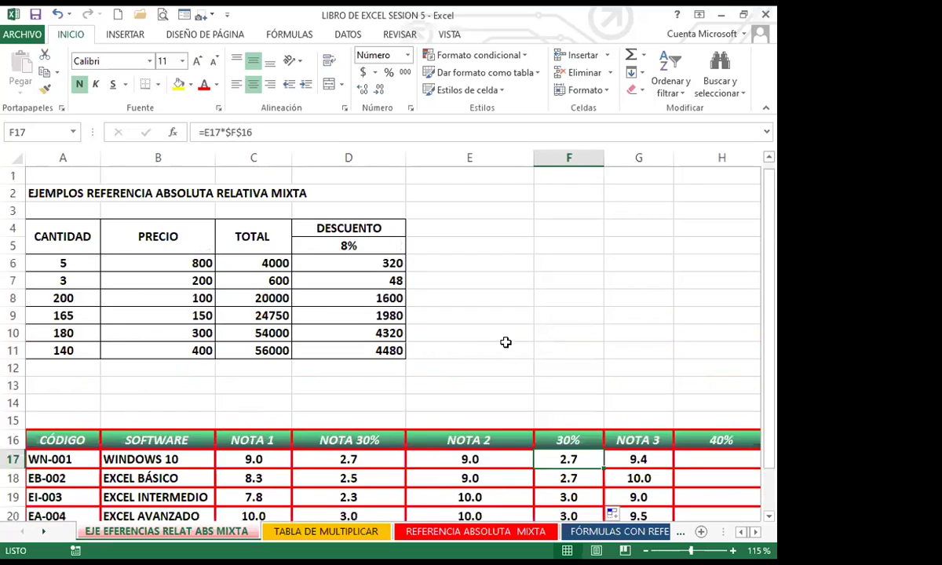
{"action": "left_click", "coordinate": [360, 259]}
{"action": "left_click", "coordinate": [511, 285]}
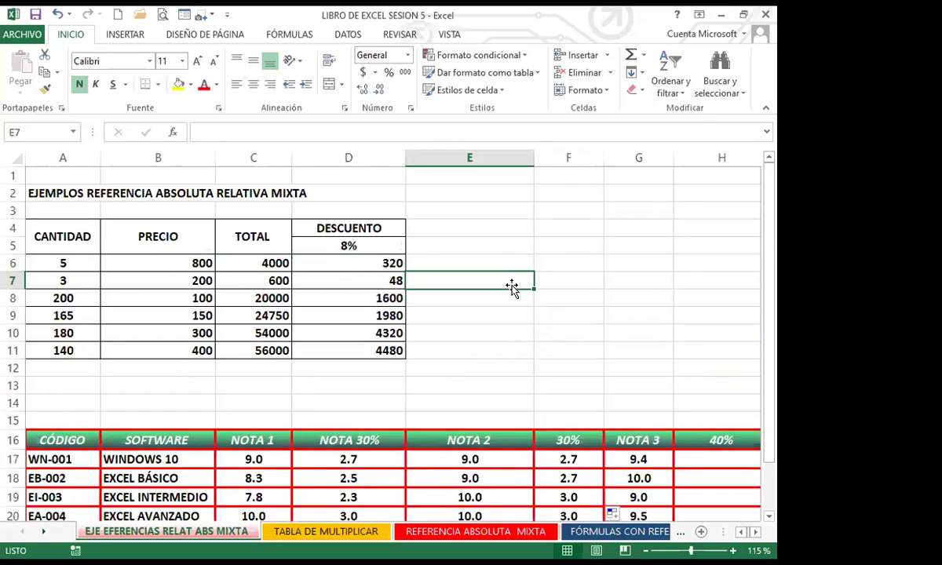
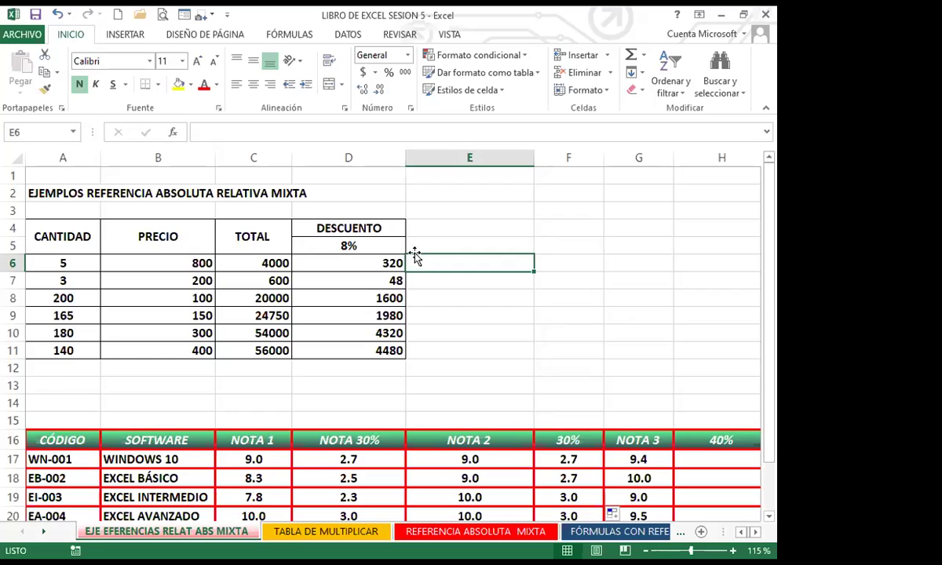
Enter =C6*$D5 in E6, using a mixed reference that locks only the column of the 8% cell.
{"action": "left_click", "coordinate": [386, 238]}
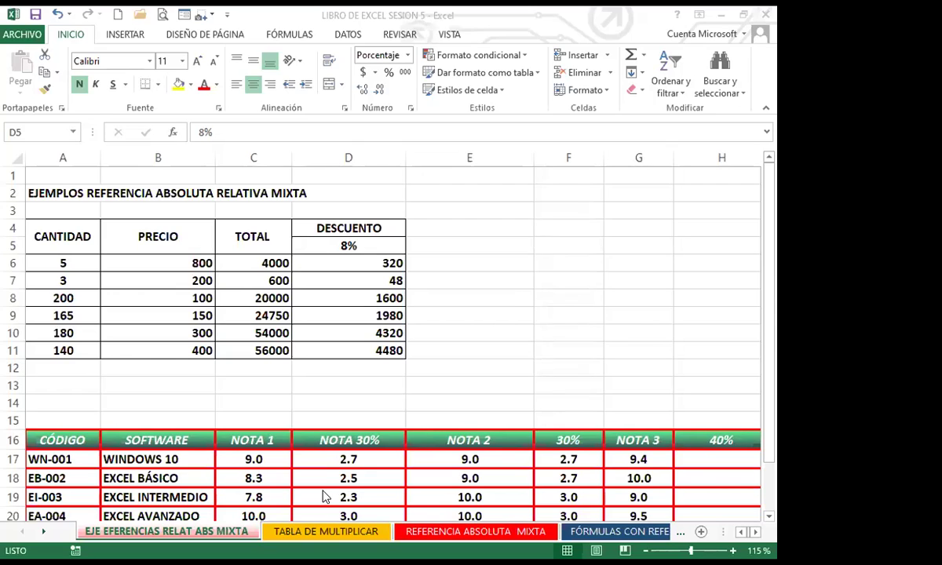
{"action": "left_click", "coordinate": [457, 263]}
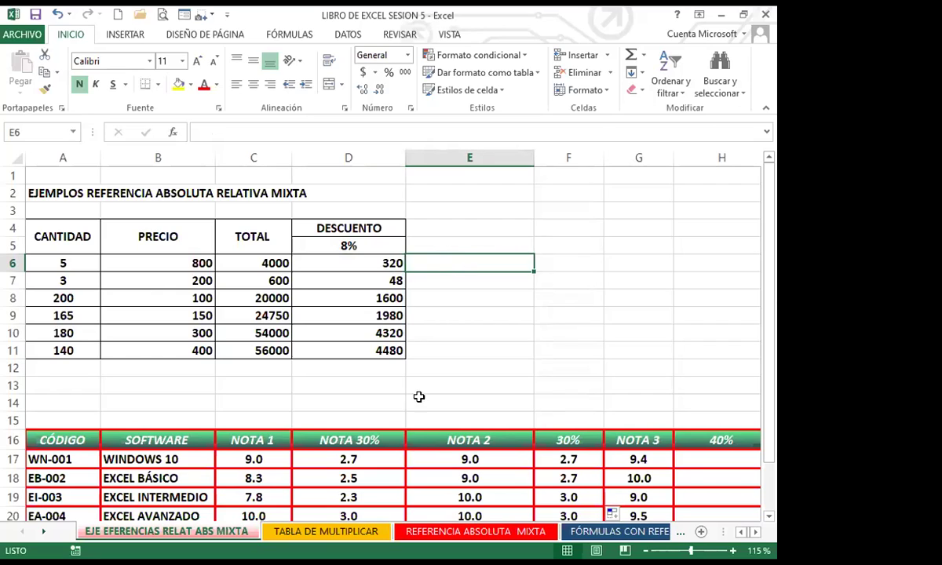
{"action": "left_click", "coordinate": [434, 262]}
{"action": "type", "text": "="}
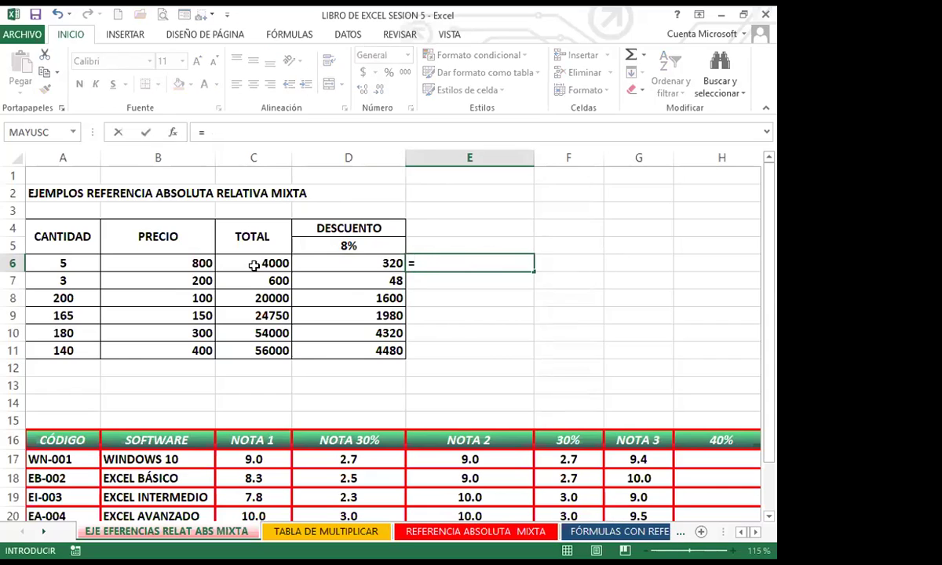
{"action": "left_click", "coordinate": [254, 264]}
{"action": "type", "text": "*"}
{"action": "left_click", "coordinate": [346, 245]}
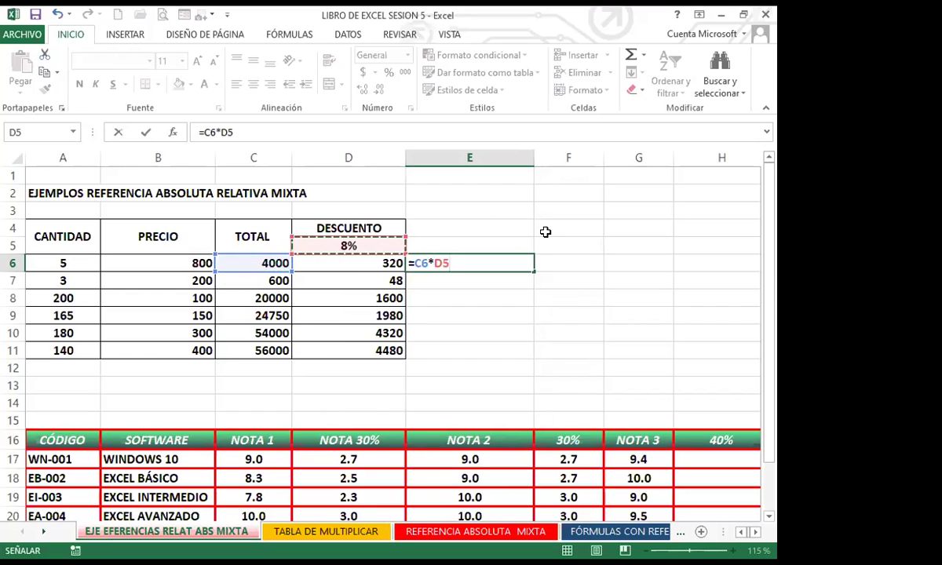
{"action": "key", "text": "F4"}
{"action": "key", "text": "F4"}
{"action": "key", "text": "F4"}
{"action": "key", "text": "Return"}
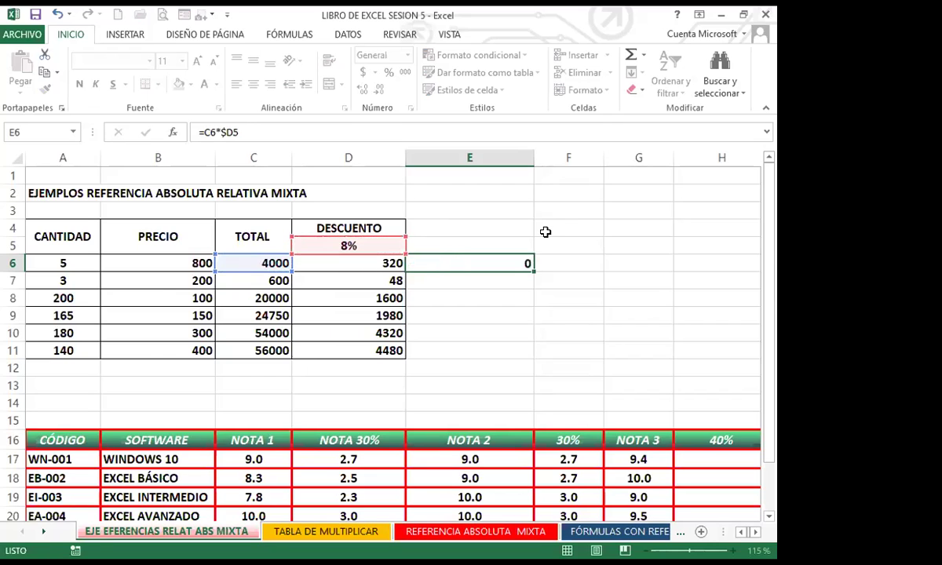
Try filling E6's mixed-reference formula down to E11, and clear the copies in E7:E11.
{"action": "left_click", "coordinate": [474, 262]}
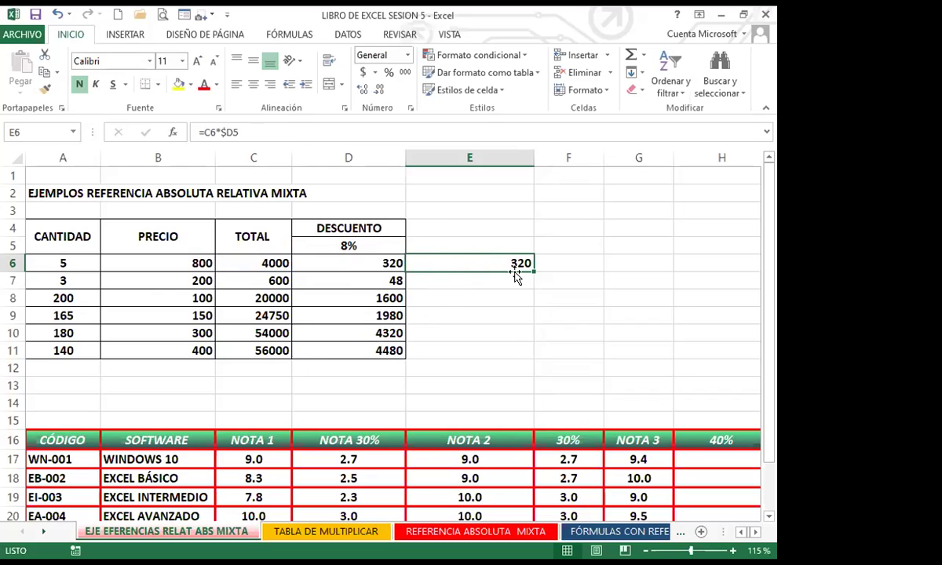
{"action": "left_click_drag", "start_coordinate": [534, 271], "coordinate": [530, 358]}
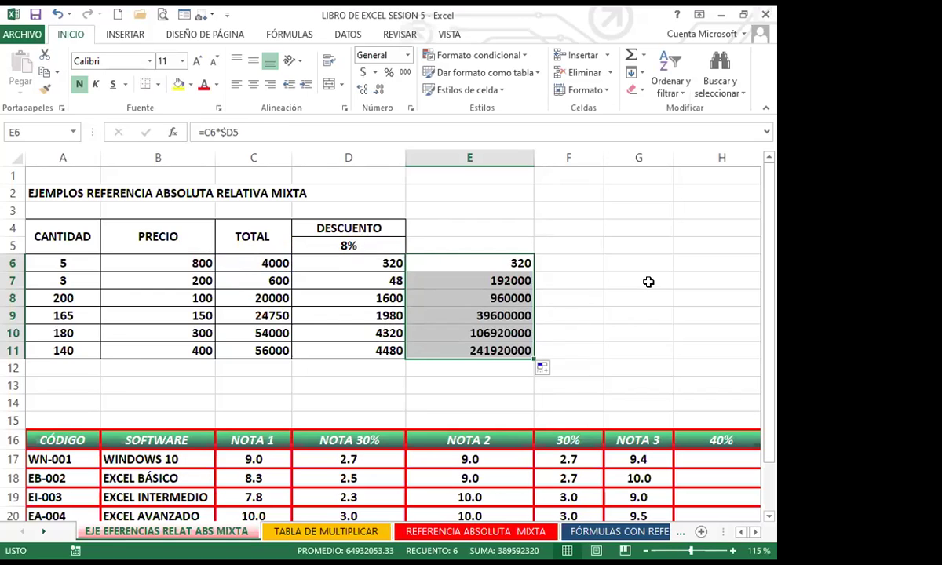
{"action": "left_click_drag", "start_coordinate": [475, 280], "coordinate": [467, 356]}
{"action": "key", "text": "Delete"}
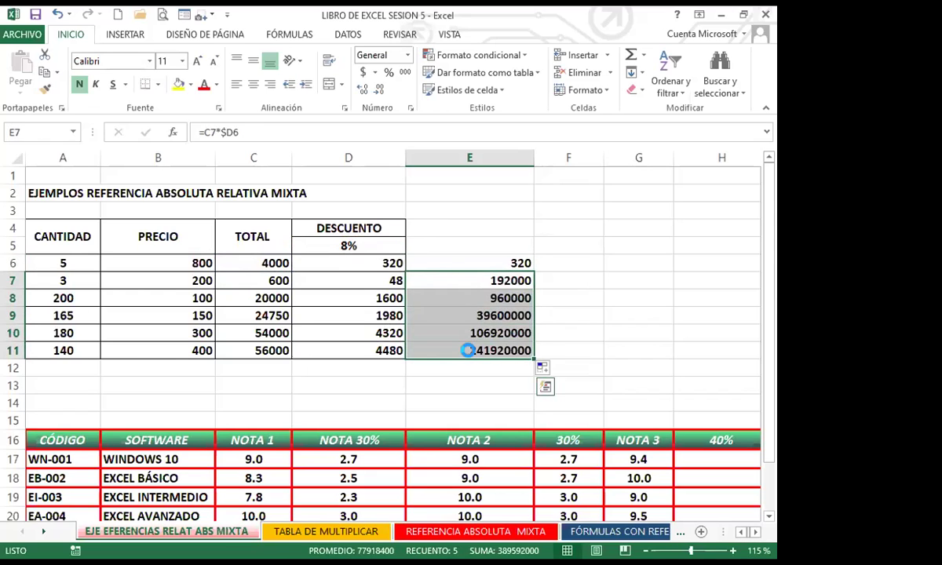
Change E6's formula to =C6*D$5, locking only the row of the 8% cell, and fill it down to E11.
{"action": "left_click", "coordinate": [486, 263]}
{"action": "double_click", "coordinate": [506, 263]}
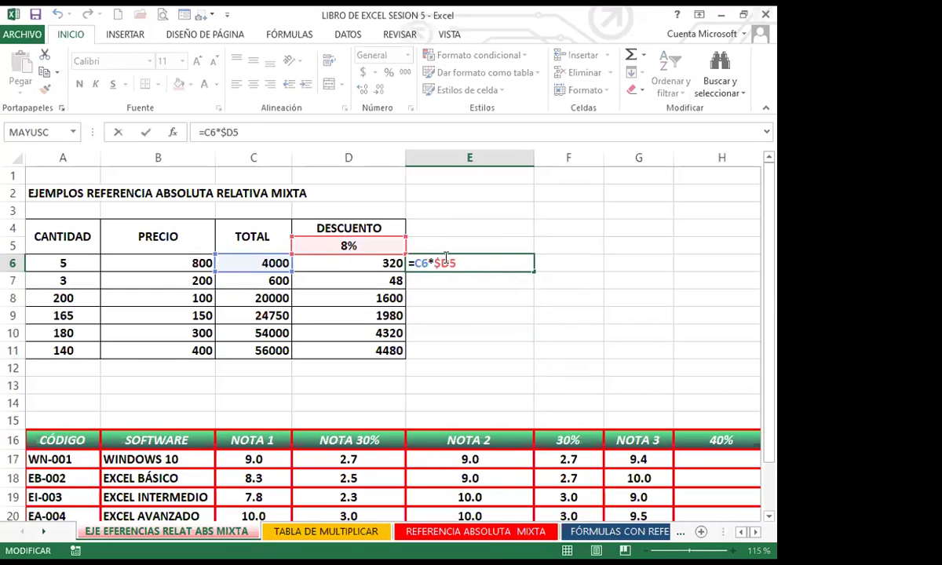
{"action": "key", "text": "F4"}
{"action": "key", "text": "F4"}
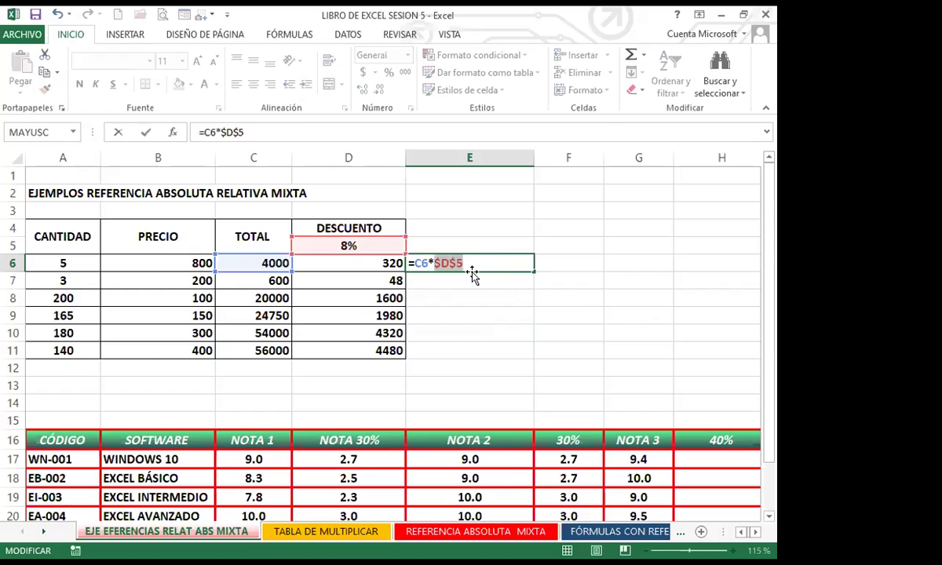
{"action": "key", "text": "F4"}
{"action": "key", "text": "Return"}
{"action": "left_click", "coordinate": [483, 262]}
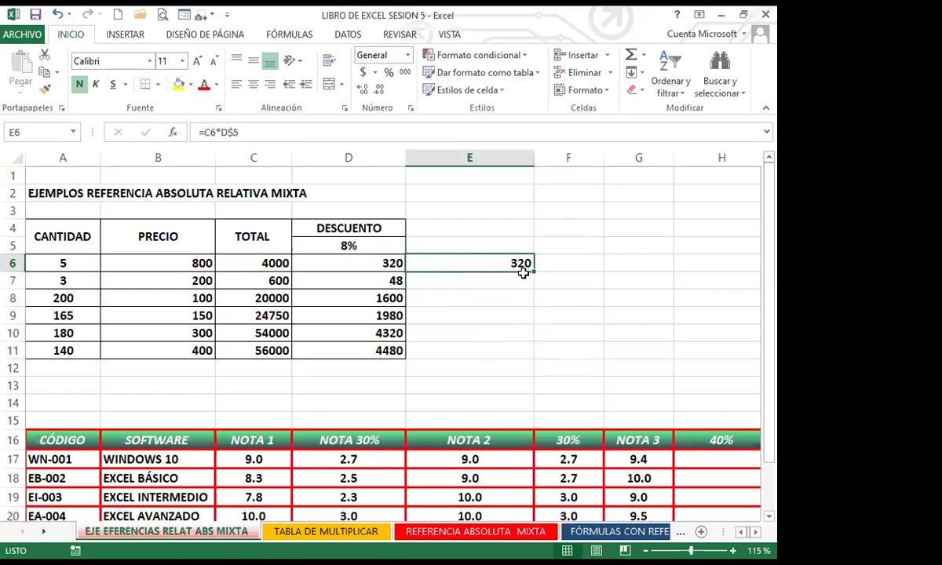
{"action": "left_click_drag", "start_coordinate": [531, 269], "coordinate": [528, 355]}
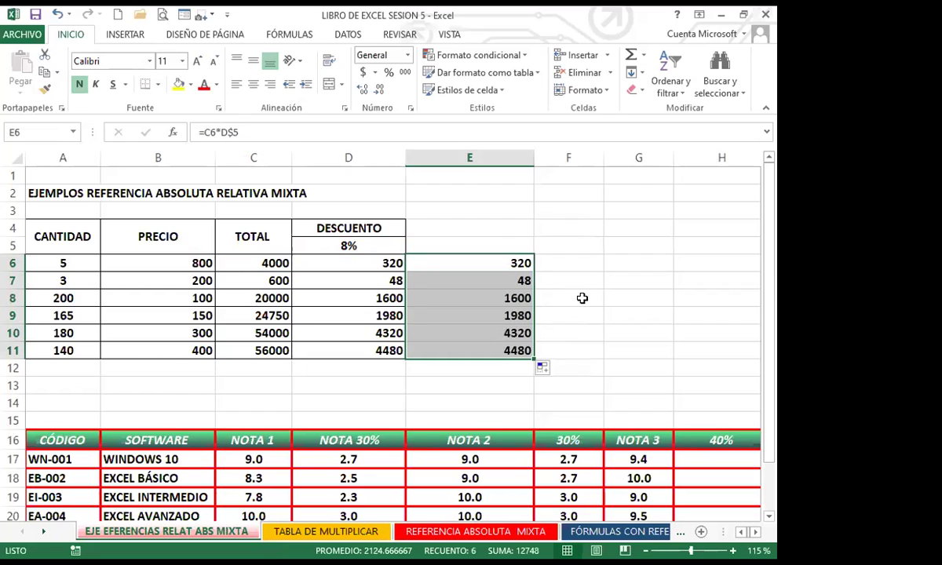
Compare the DESCUENTO results and formulas in column D with the mixed-reference ones in column E.
{"action": "left_click", "coordinate": [349, 351]}
{"action": "left_click", "coordinate": [448, 354]}
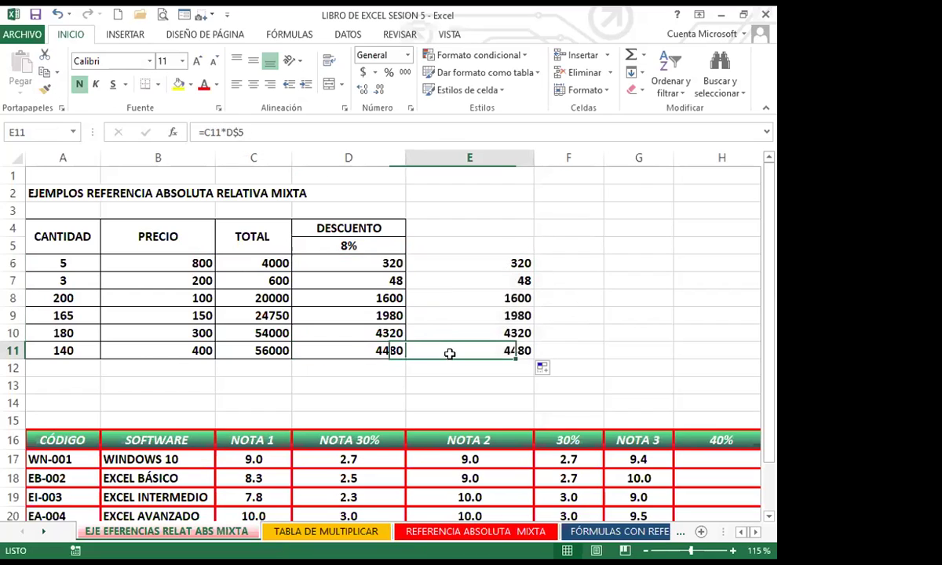
{"action": "left_click", "coordinate": [437, 332]}
{"action": "left_click", "coordinate": [379, 313]}
{"action": "left_click", "coordinate": [413, 312]}
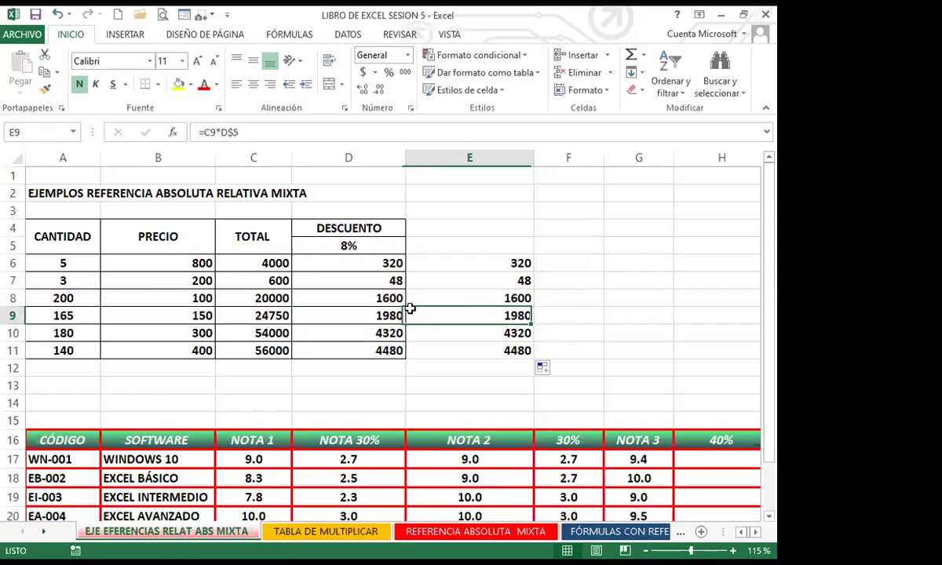
{"action": "left_click", "coordinate": [385, 299]}
{"action": "left_click", "coordinate": [442, 263]}
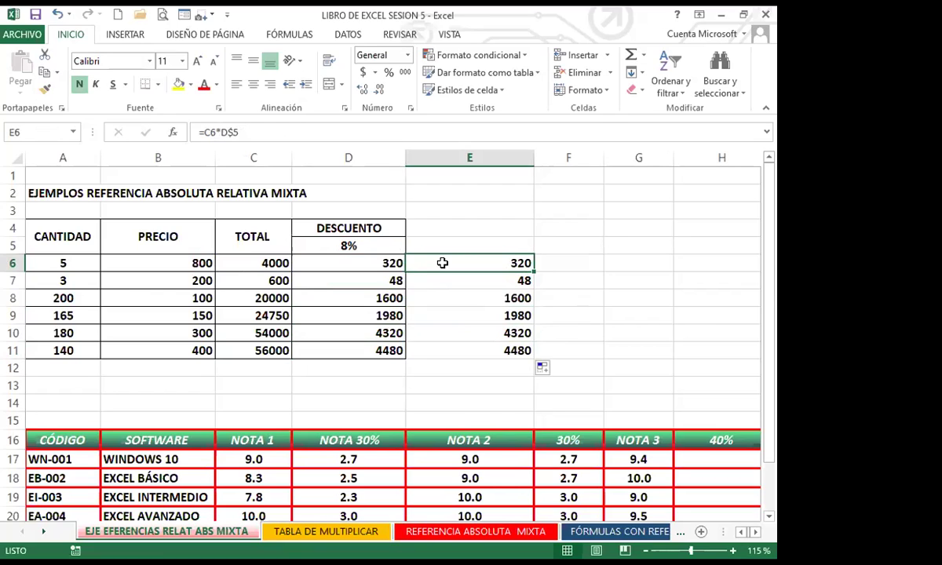
Move the 8% value from D5 to G5 and back to D5.
{"action": "left_click", "coordinate": [360, 245]}
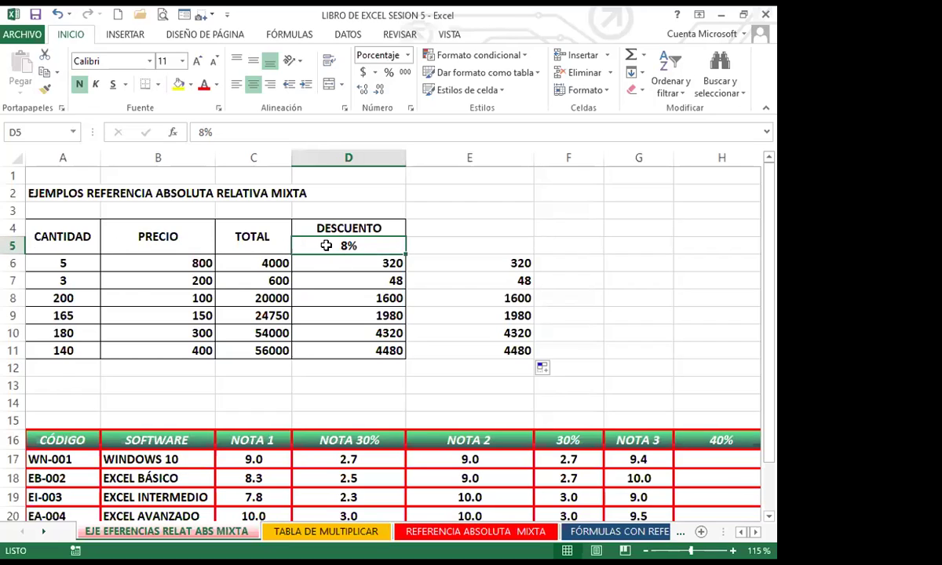
{"action": "left_click_drag", "start_coordinate": [331, 252], "coordinate": [618, 246]}
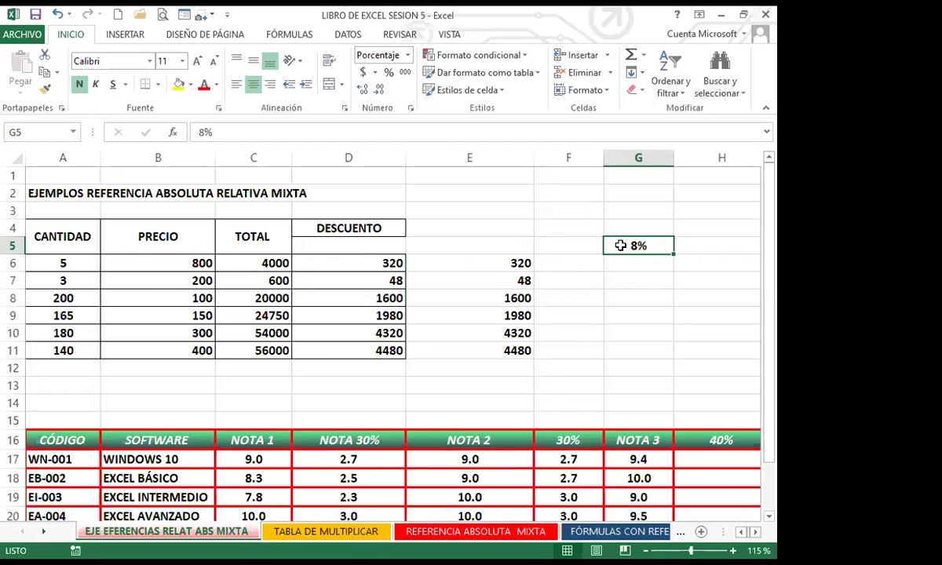
{"action": "left_click_drag", "start_coordinate": [623, 255], "coordinate": [330, 250]}
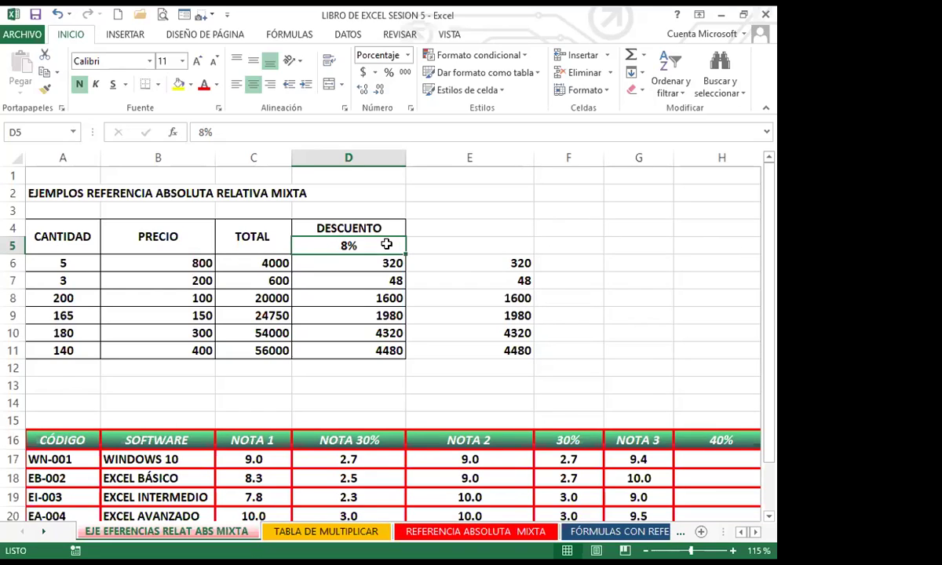
Fill E6's =C6*D$5 formula down to E11 again and select D6:D10 for comparison.
{"action": "left_click", "coordinate": [486, 270]}
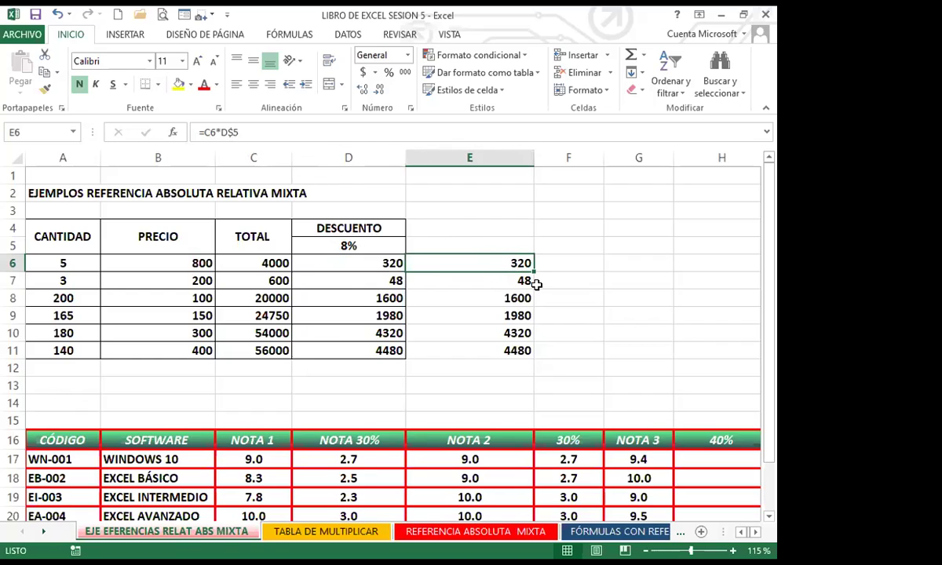
{"action": "left_click_drag", "start_coordinate": [534, 271], "coordinate": [532, 358]}
{"action": "left_click_drag", "start_coordinate": [362, 267], "coordinate": [360, 334]}
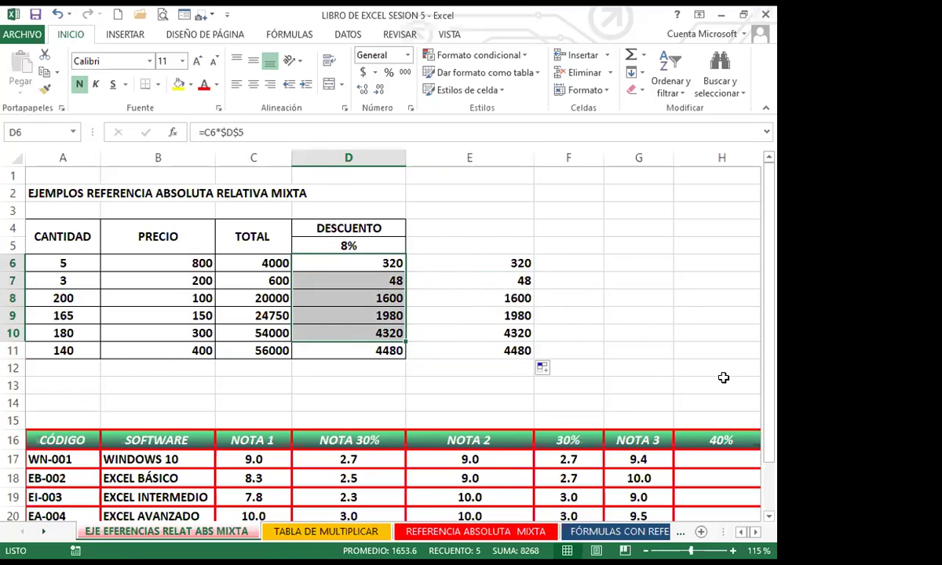
Narrow the NOTA 3 column (G) slightly and check the NOTA 30% formula in D17.
{"action": "scroll", "coordinate": [728, 480], "scroll_direction": "down", "scroll_amount": 2}
{"action": "left_click_drag", "start_coordinate": [568, 393], "coordinate": [568, 412]}
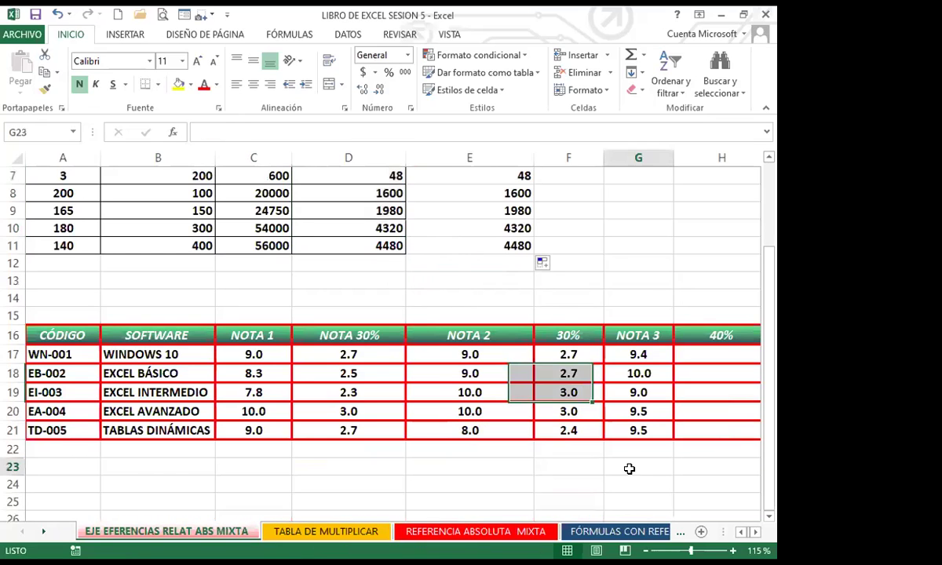
{"action": "left_click", "coordinate": [698, 424]}
{"action": "key", "text": "Right"}
{"action": "key", "text": "Right"}
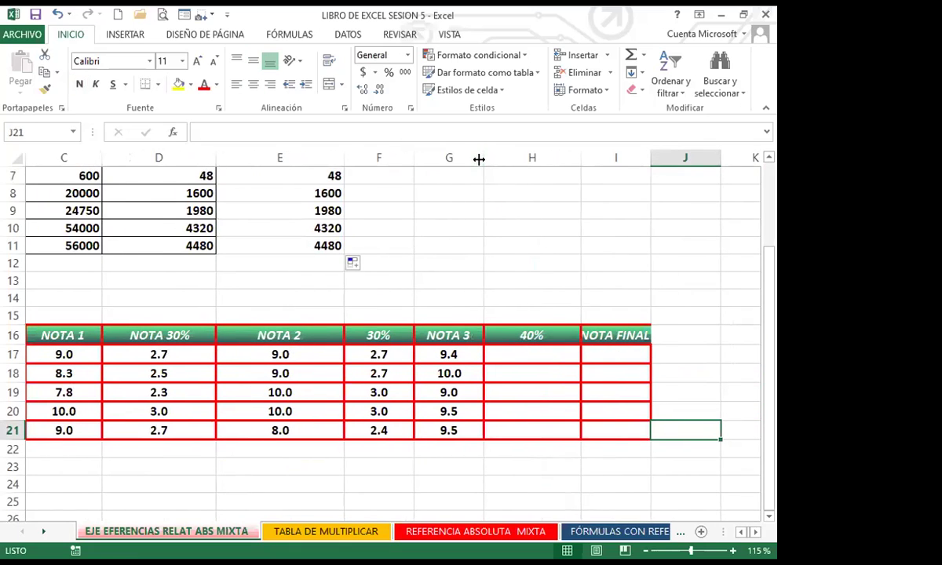
{"action": "left_click_drag", "start_coordinate": [479, 160], "coordinate": [467, 159]}
{"action": "left_click", "coordinate": [518, 353]}
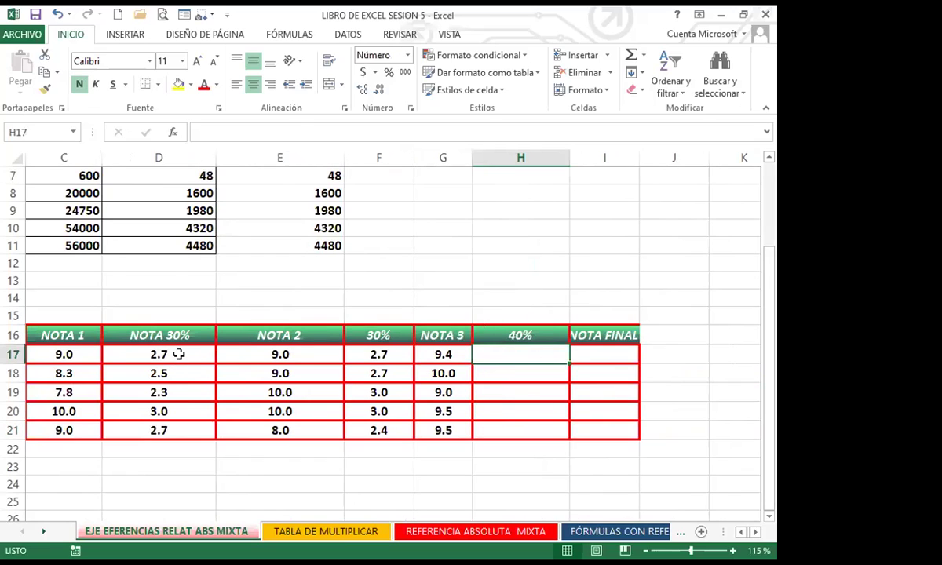
{"action": "left_click", "coordinate": [179, 355]}
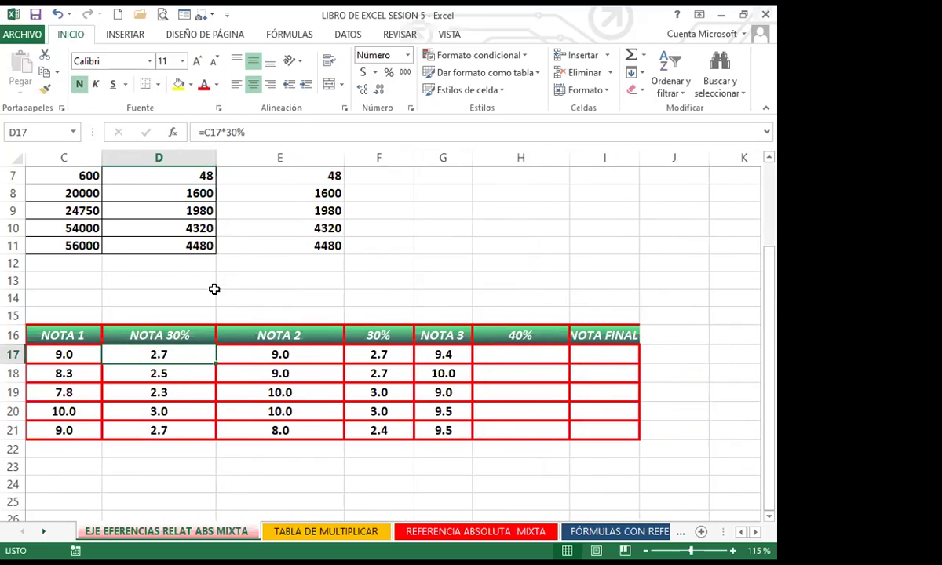
Enter =G17*H$16 in H17 with a row-locked mixed reference and fill it down the 40% column to H21.
{"action": "left_click", "coordinate": [379, 355]}
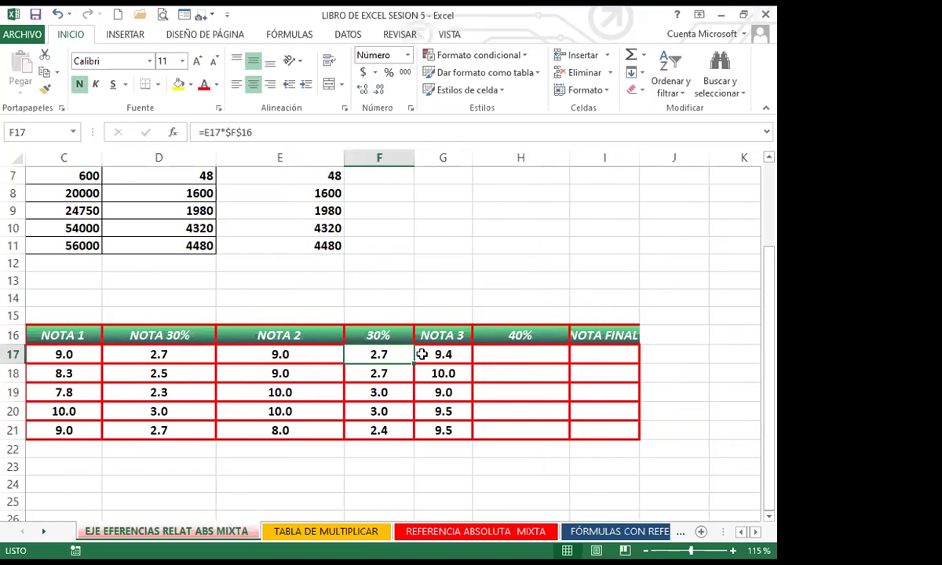
{"action": "left_click", "coordinate": [504, 355]}
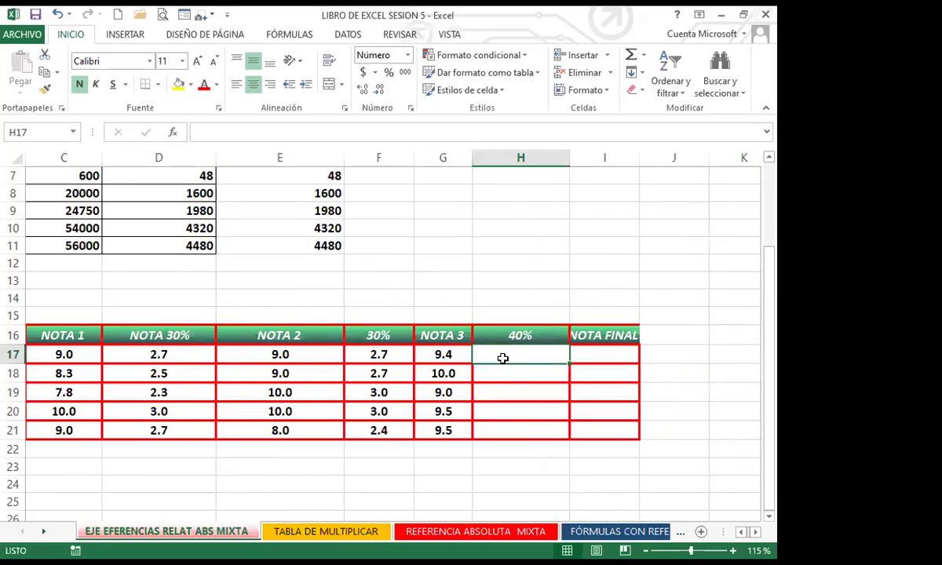
{"action": "type", "text": "="}
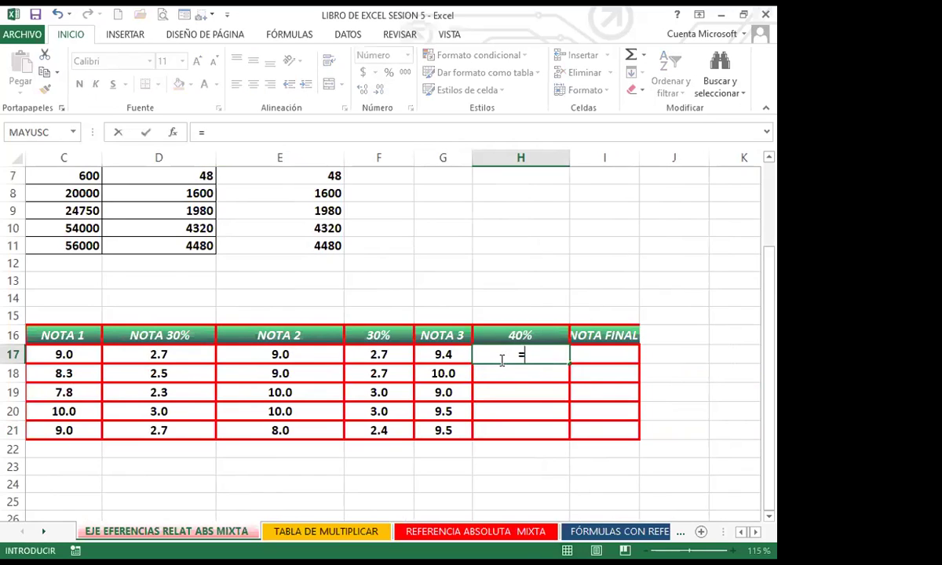
{"action": "left_click", "coordinate": [436, 355]}
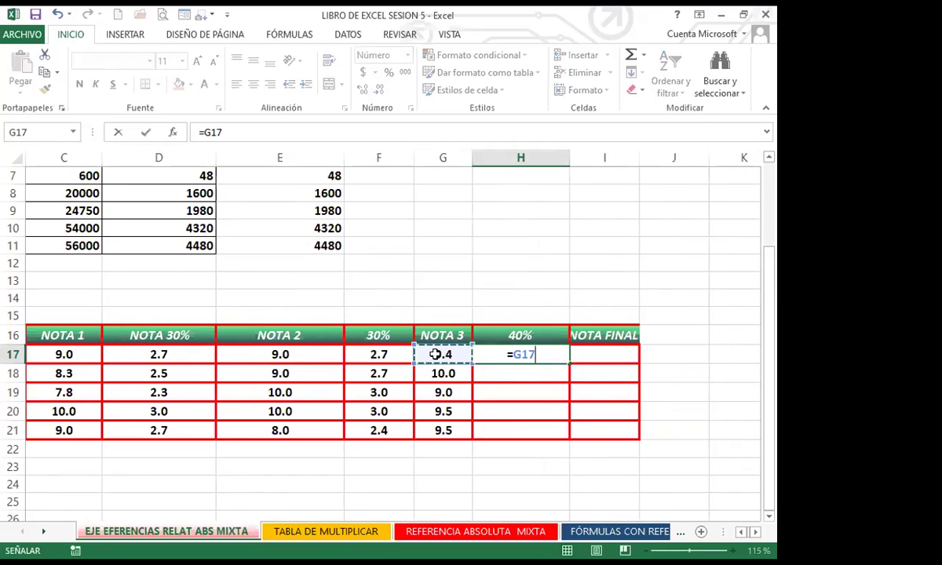
{"action": "type", "text": "*"}
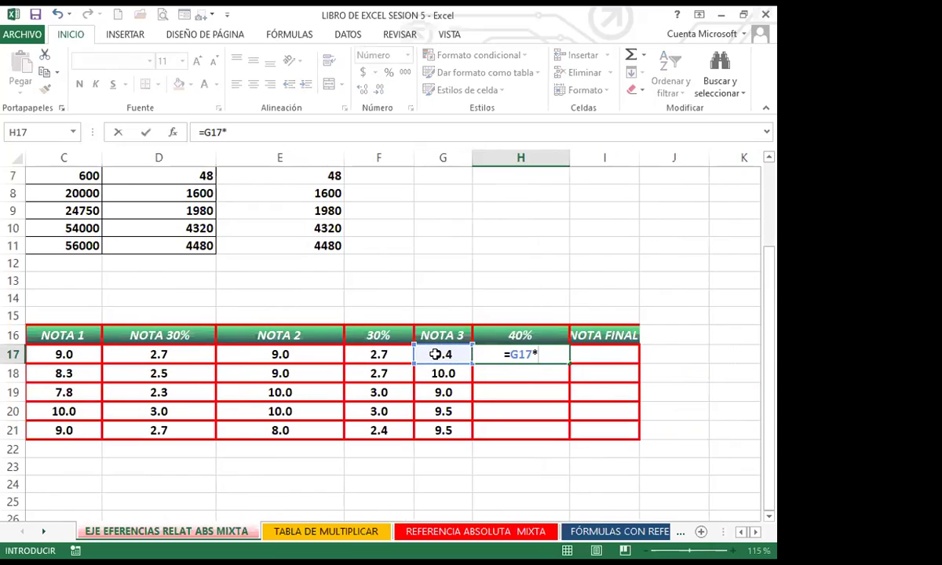
{"action": "left_click", "coordinate": [504, 333]}
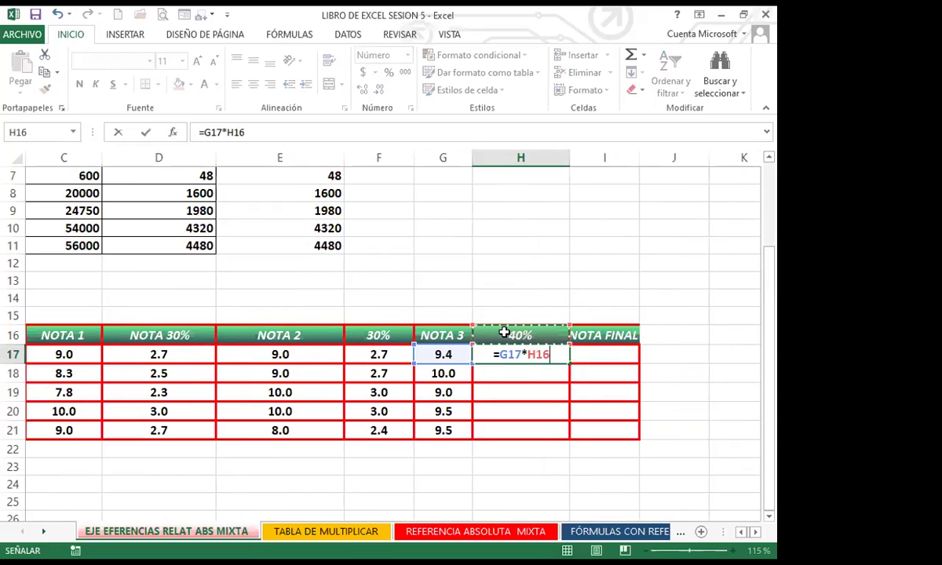
{"action": "key", "text": "F4"}
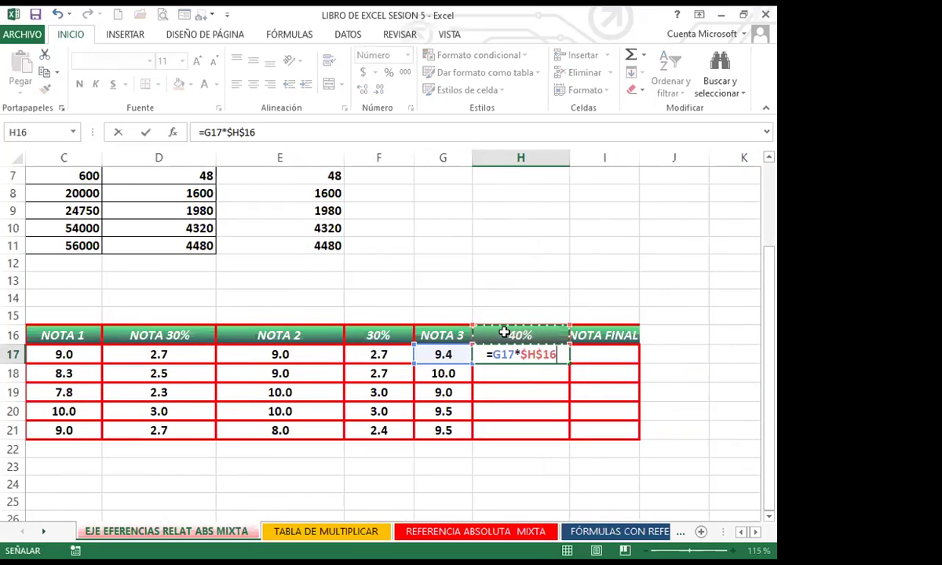
{"action": "key", "text": "F4"}
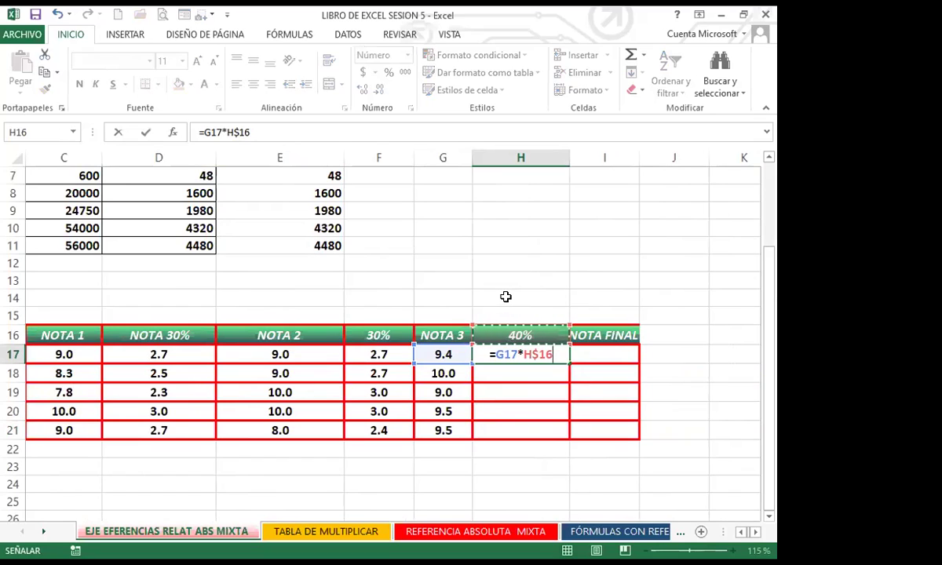
{"action": "key", "text": "ctrl+Return"}
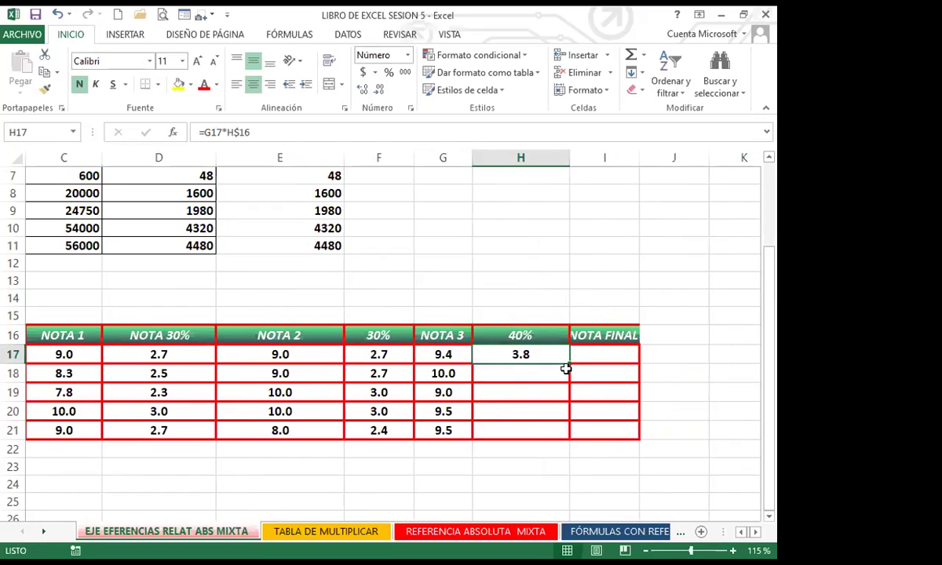
{"action": "left_click_drag", "start_coordinate": [570, 364], "coordinate": [569, 436]}
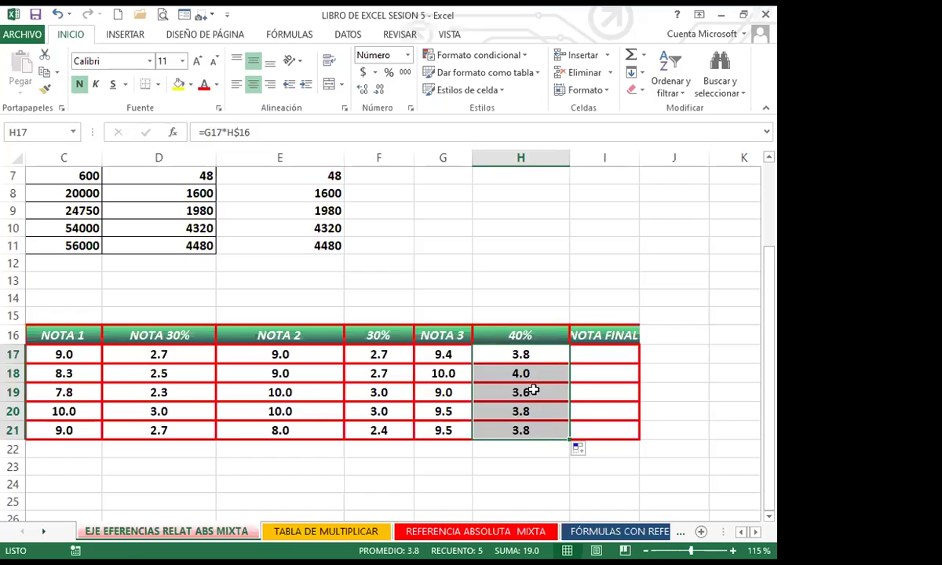
Autofit the NOTA FINAL column (I) and enter =D17+F17+H17 in I17 to sum the weighted grades.
{"action": "left_click_drag", "start_coordinate": [197, 355], "coordinate": [199, 430]}
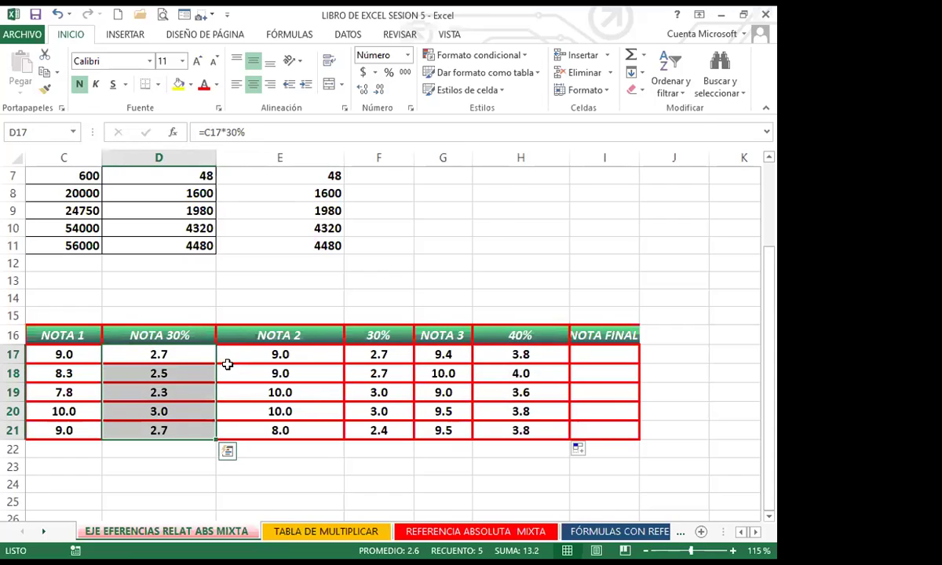
{"action": "double_click", "coordinate": [640, 157]}
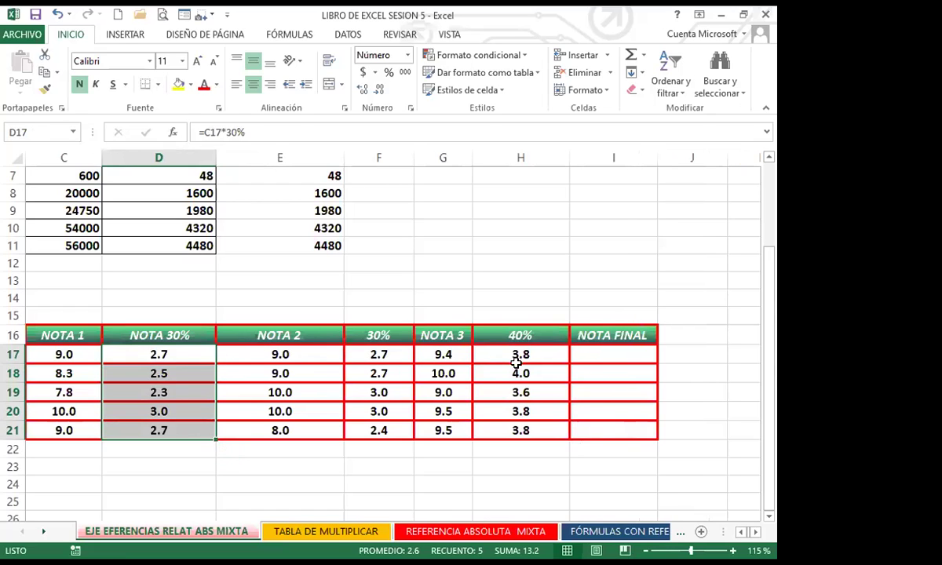
{"action": "left_click", "coordinate": [623, 354]}
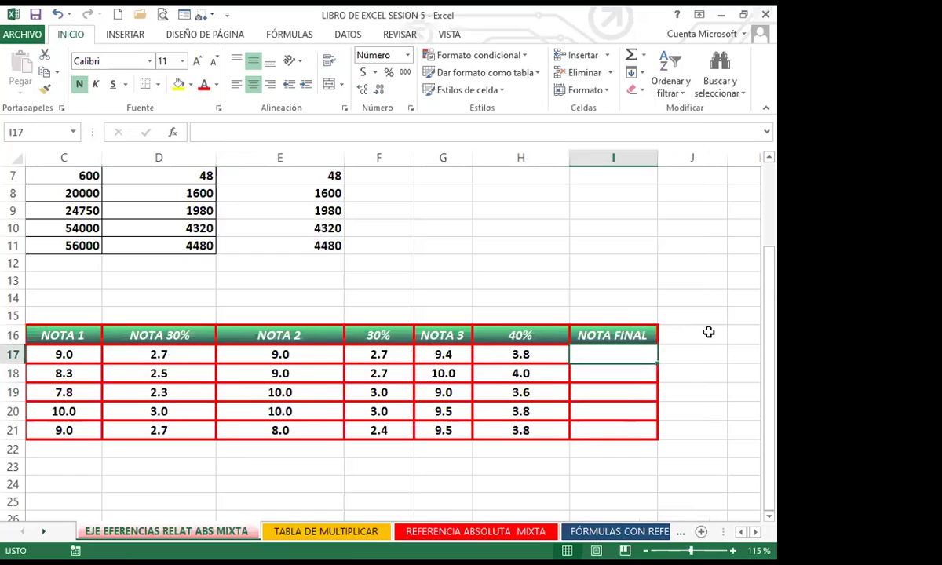
{"action": "type", "text": "="}
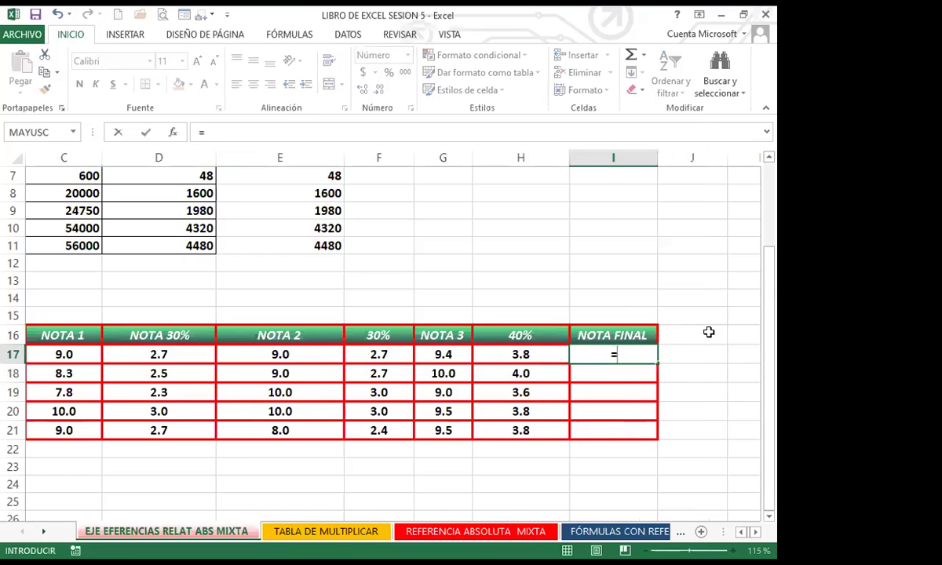
{"action": "left_click", "coordinate": [187, 354]}
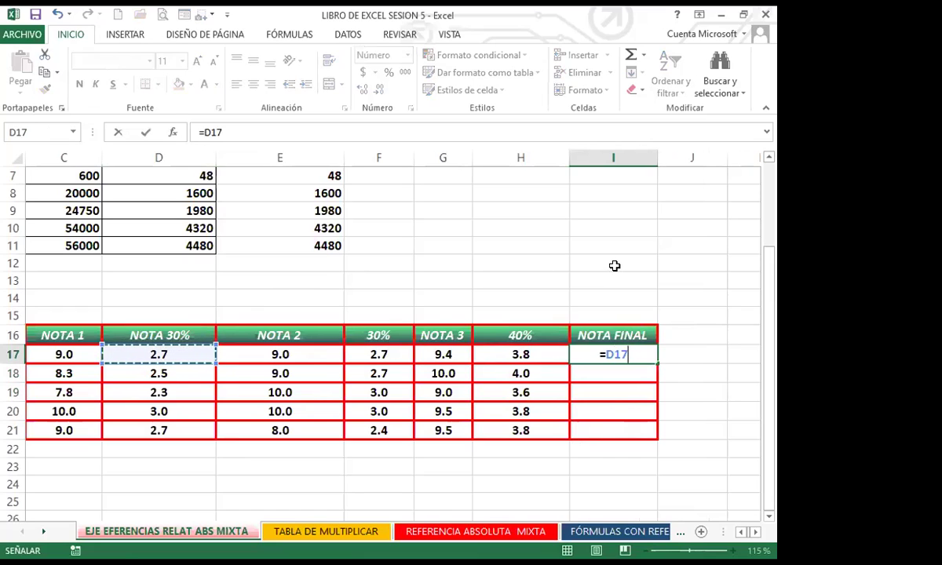
{"action": "type", "text": "+"}
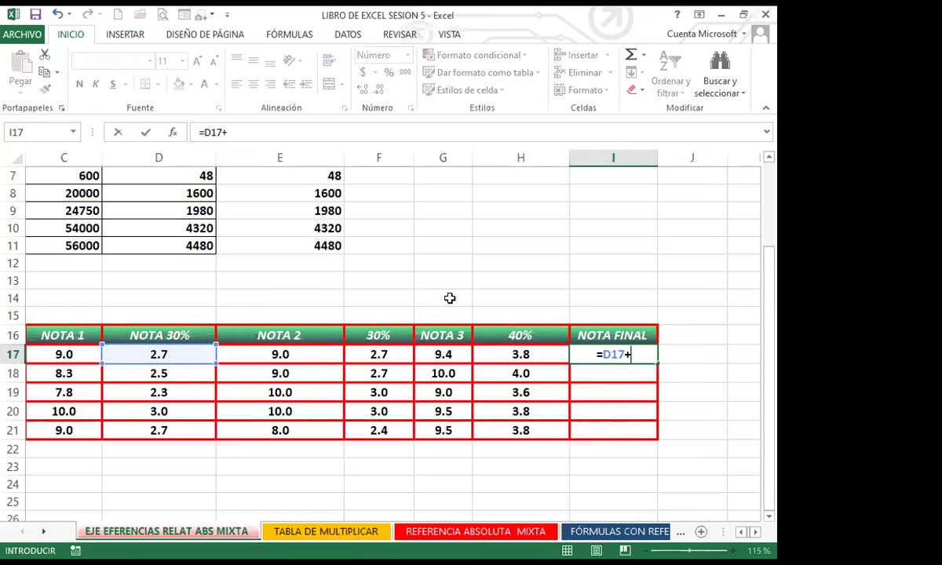
{"action": "left_click", "coordinate": [367, 354]}
{"action": "type", "text": "+"}
{"action": "left_click", "coordinate": [494, 354]}
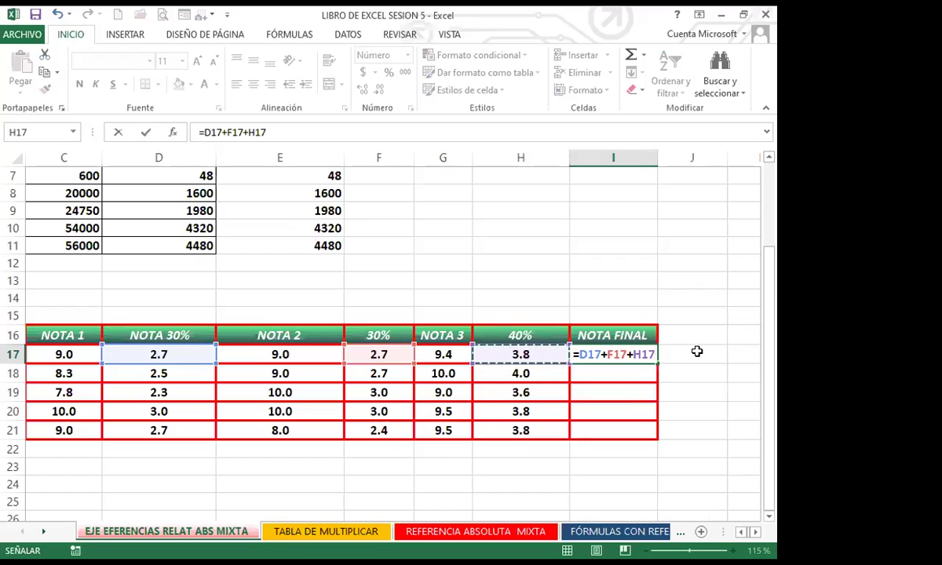
{"action": "key", "text": "Return"}
Fill I17's NOTA FINAL formula down to I21 and undo the fill, doing this twice.
{"action": "left_click", "coordinate": [632, 358]}
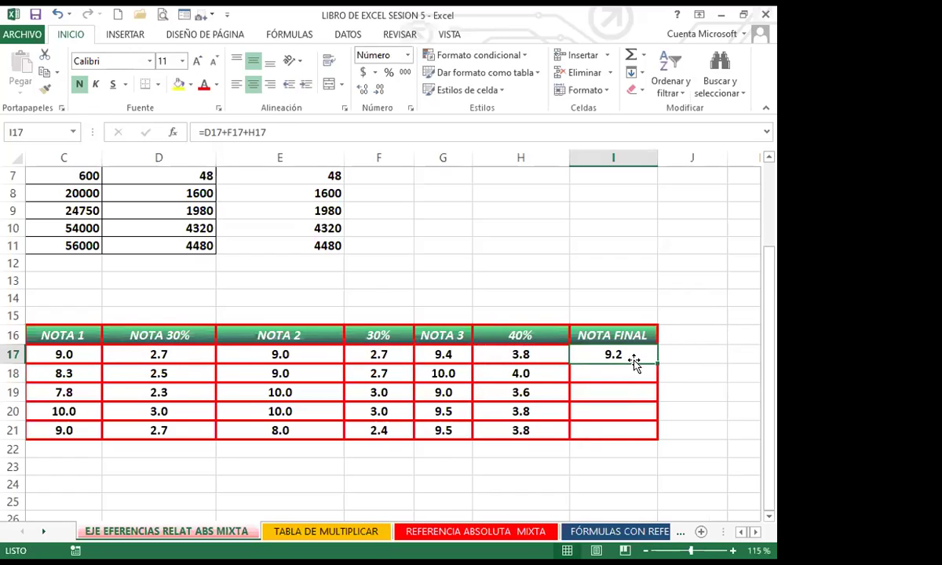
{"action": "left_click_drag", "start_coordinate": [657, 365], "coordinate": [654, 433]}
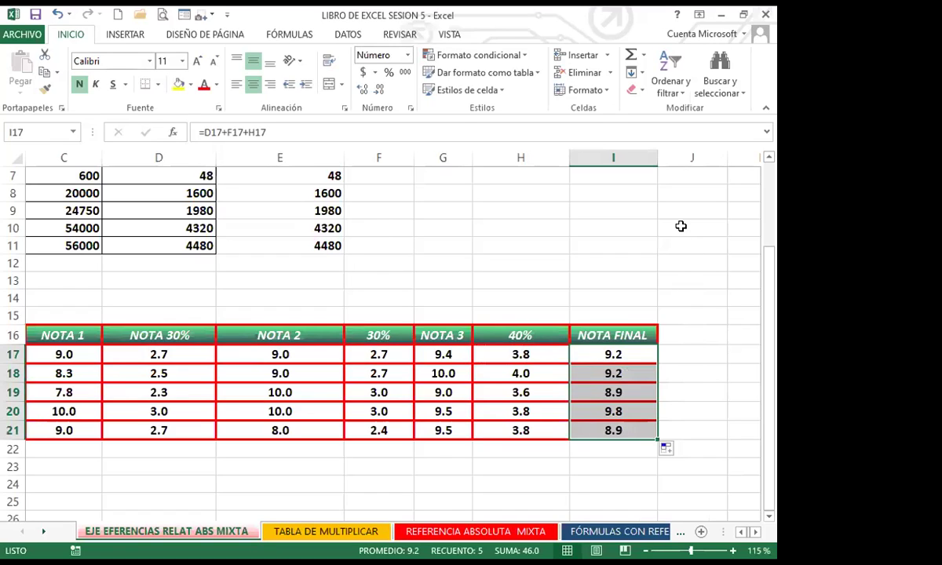
{"action": "key", "text": "ctrl+z"}
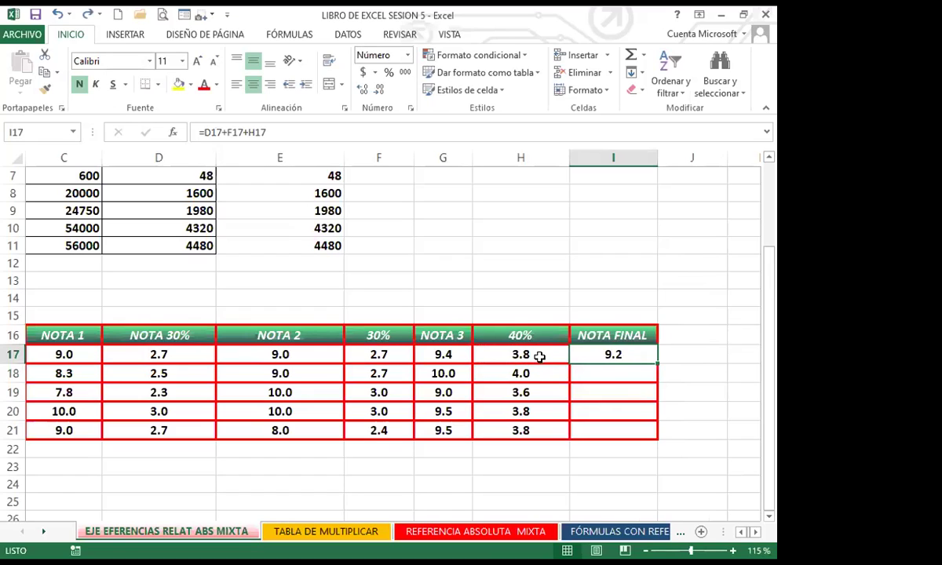
{"action": "double_click", "coordinate": [658, 365]}
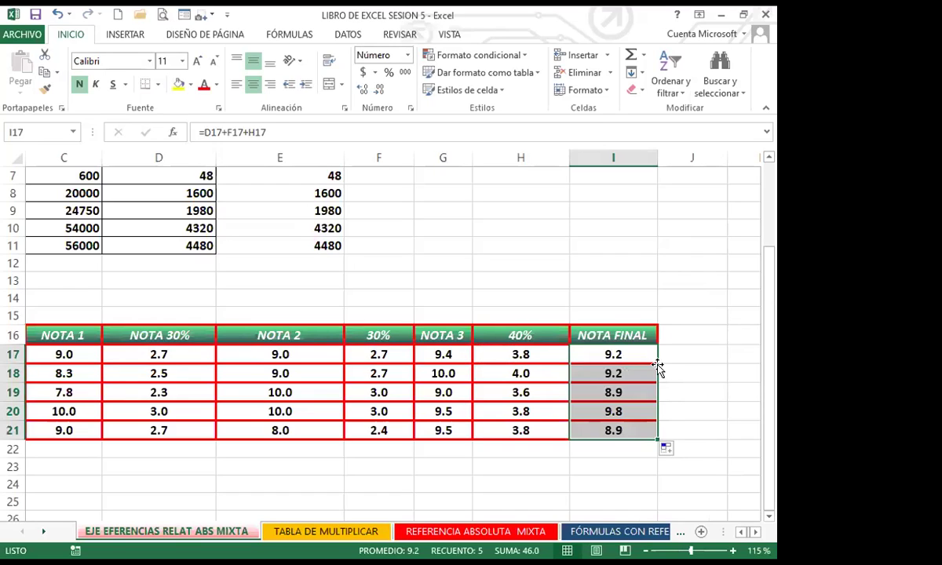
{"action": "key", "text": "ctrl+z"}
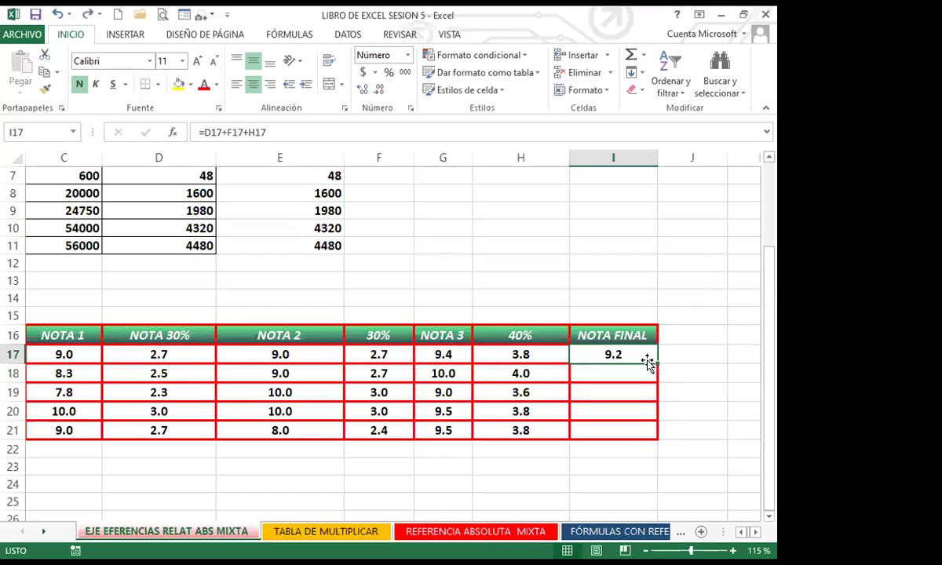
Fill the NOTA FINAL formula down to I21, extend it far below the table, and undo both fills.
{"action": "double_click", "coordinate": [658, 363]}
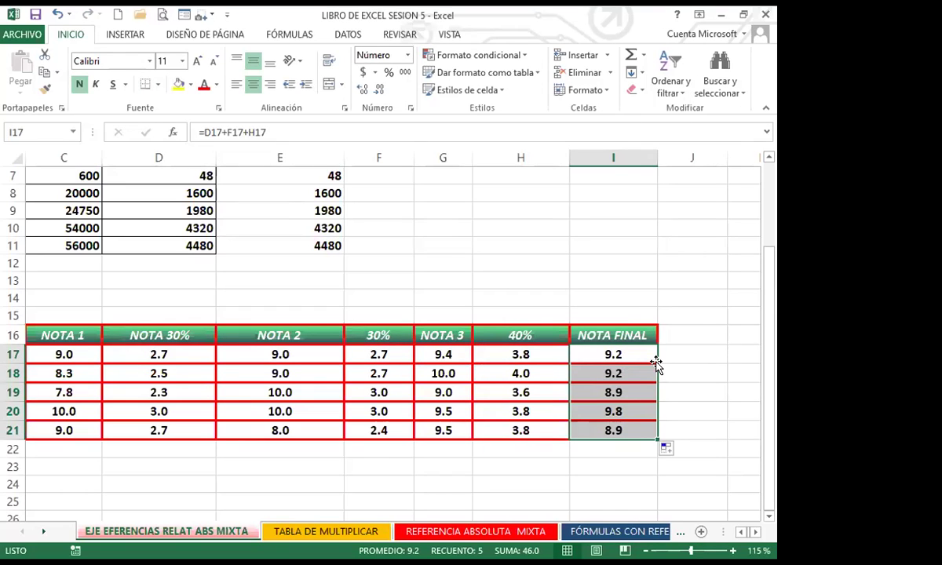
{"action": "left_click_drag", "start_coordinate": [658, 438], "coordinate": [663, 511]}
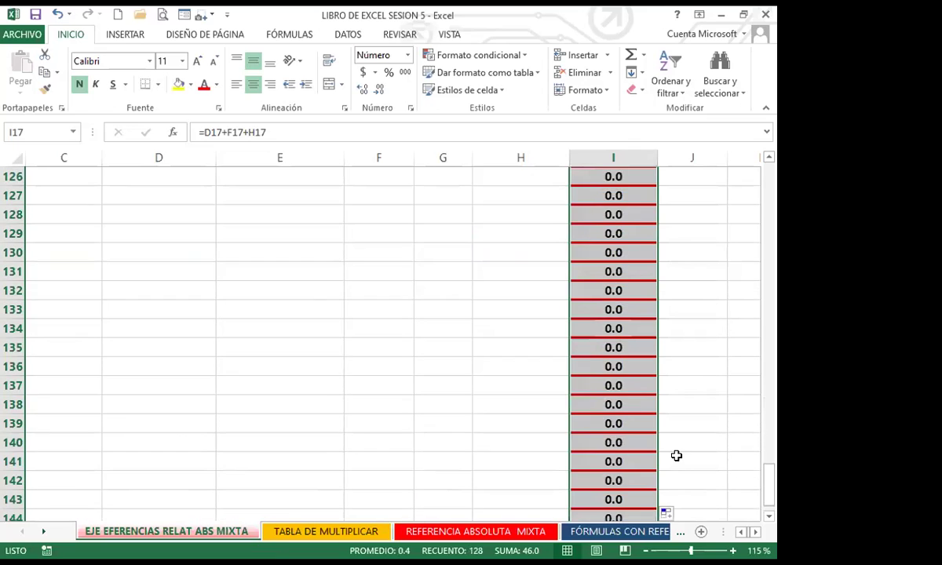
{"action": "key", "text": "ctrl+z"}
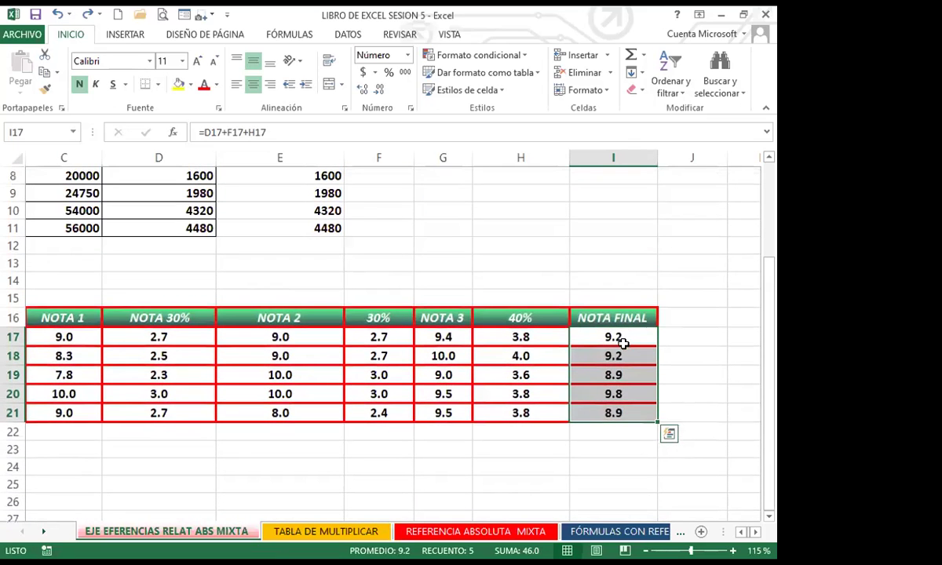
{"action": "left_click", "coordinate": [624, 338]}
{"action": "key", "text": "ctrl+z"}
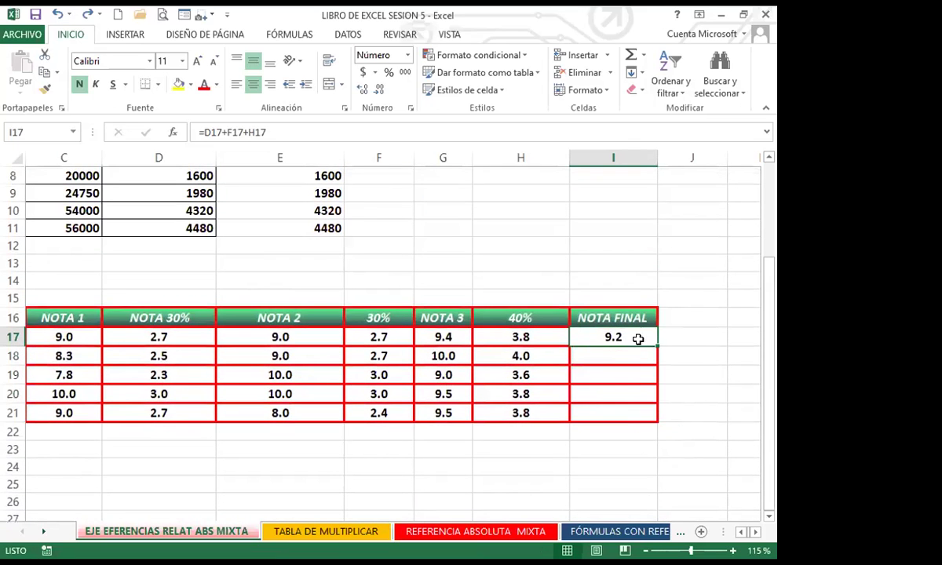
Fill the NOTA FINAL formula from I17 down to I21 and reselect I17.
{"action": "double_click", "coordinate": [658, 345]}
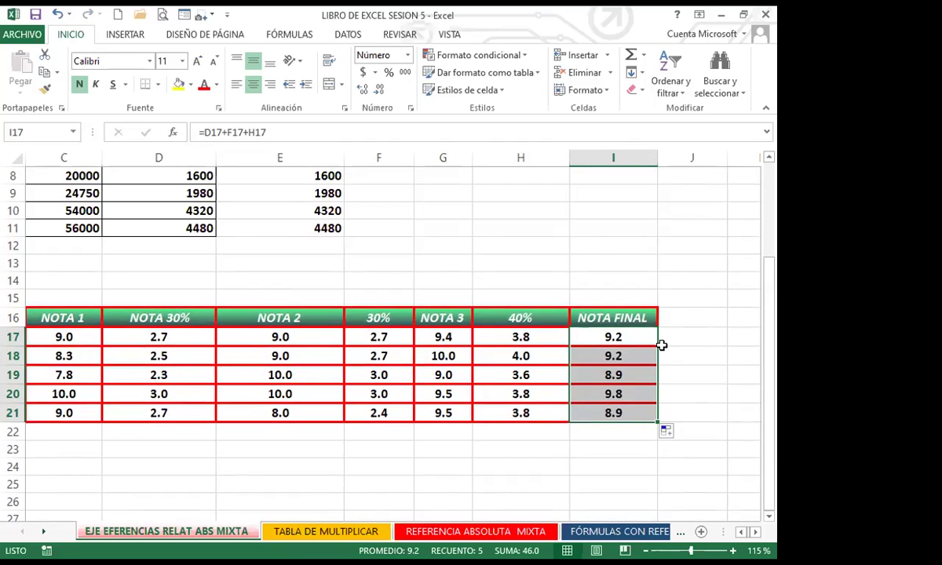
{"action": "scroll", "coordinate": [397, 314], "scroll_direction": "up", "scroll_amount": 1}
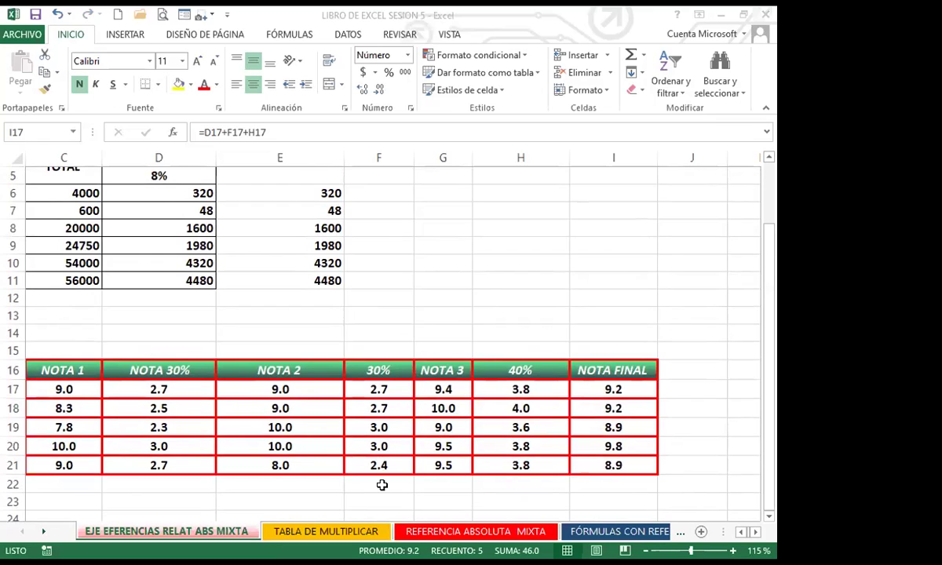
{"action": "left_click_drag", "start_coordinate": [657, 398], "coordinate": [628, 470]}
{"action": "left_click", "coordinate": [577, 389]}
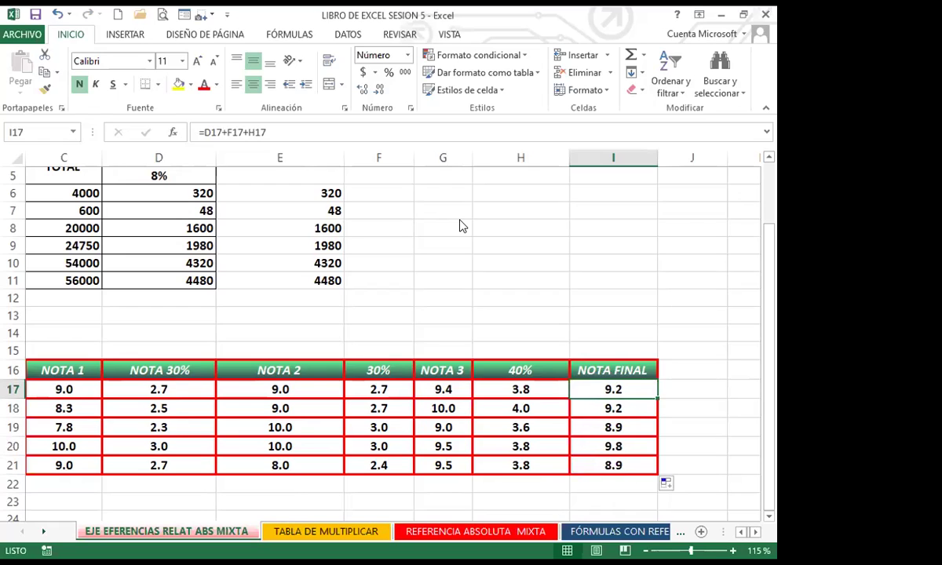
Switch to the TABLA DE MULTIPLICAR sheet and clear the contents of B2.
{"action": "left_click", "coordinate": [328, 531]}
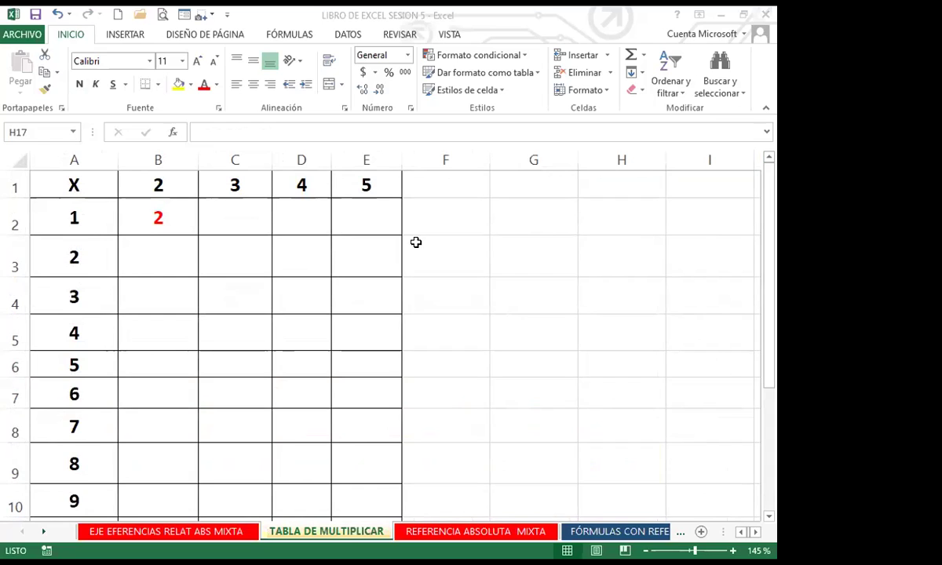
{"action": "left_click", "coordinate": [238, 221]}
{"action": "key", "text": "Left"}
{"action": "key", "text": "Delete"}
{"action": "left_click", "coordinate": [236, 239]}
{"action": "left_click", "coordinate": [177, 213]}
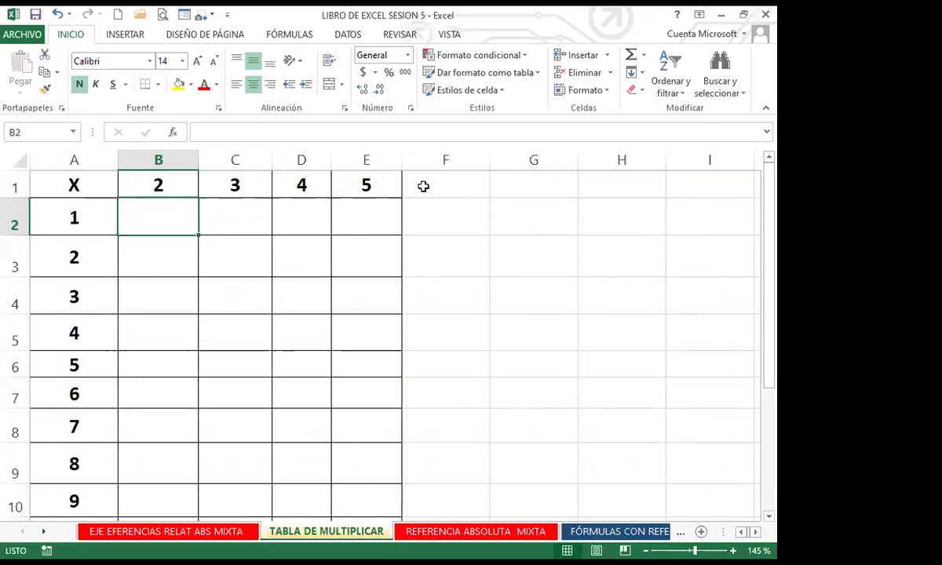
Review the multipliers in B1:E1, then enter the relative formula =B1*A2 in B2 and fill it down the multiplication table's column B.
{"action": "left_click", "coordinate": [169, 183]}
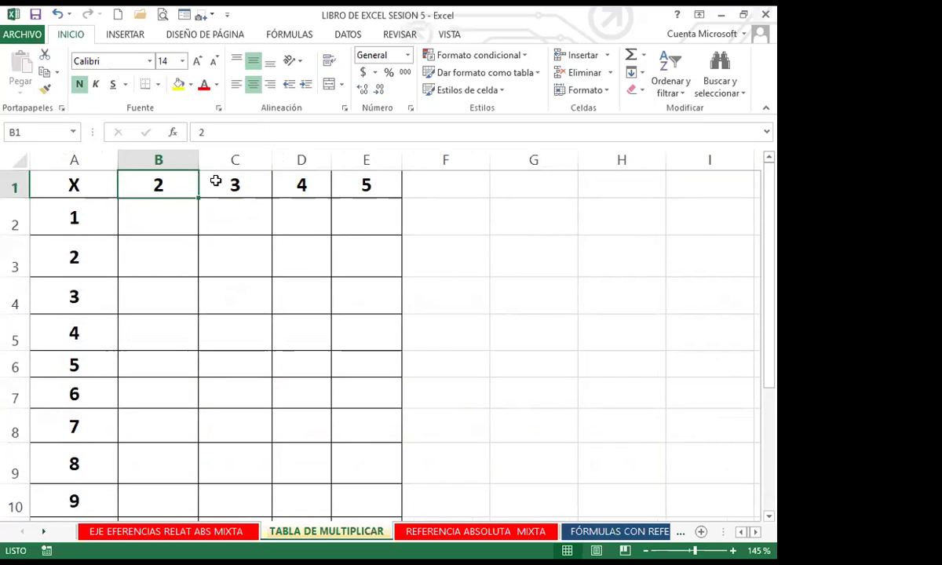
{"action": "left_click", "coordinate": [236, 182]}
{"action": "left_click", "coordinate": [315, 183]}
{"action": "left_click", "coordinate": [365, 184]}
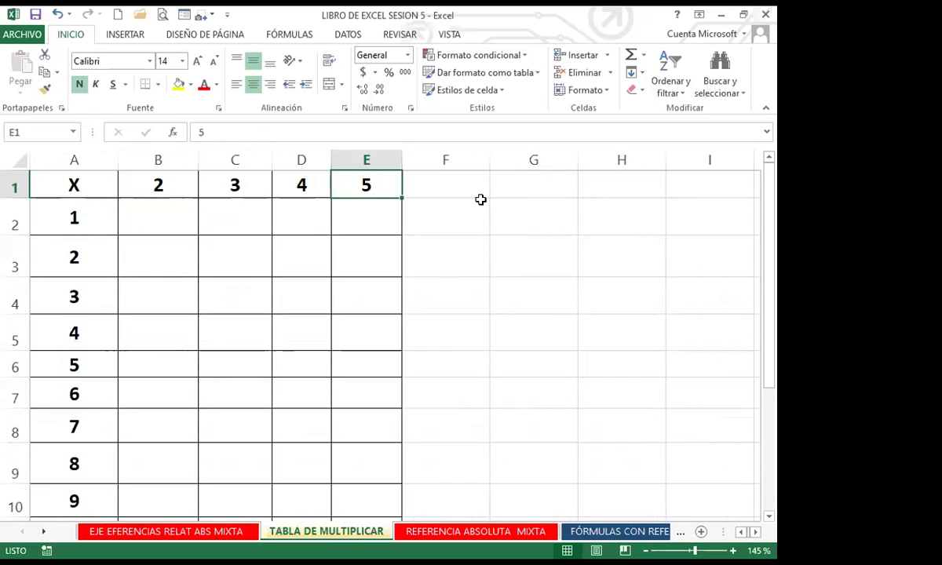
{"action": "left_click", "coordinate": [167, 218]}
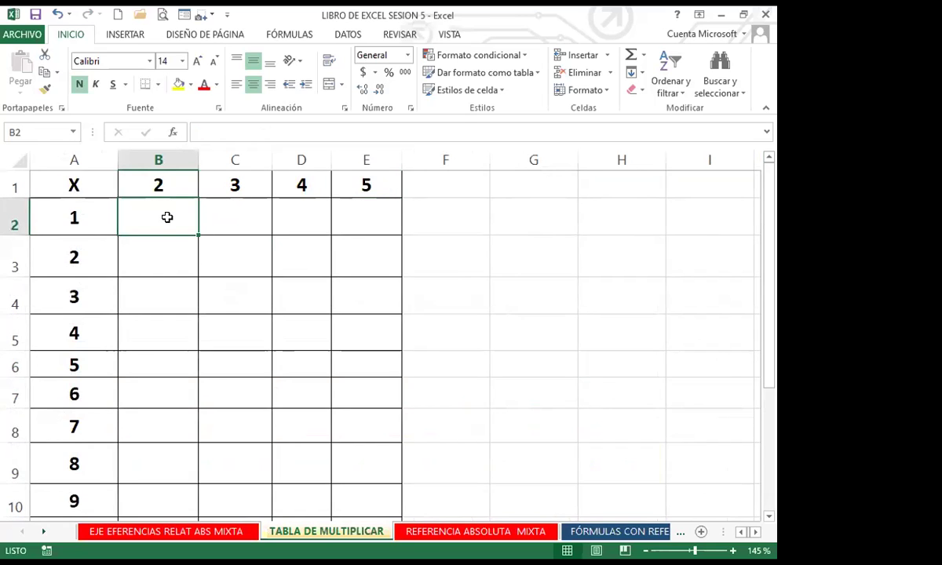
{"action": "type", "text": "="}
{"action": "left_click", "coordinate": [174, 181]}
{"action": "type", "text": "*"}
{"action": "left_click", "coordinate": [79, 218]}
{"action": "key", "text": "Return"}
{"action": "left_click", "coordinate": [141, 221]}
{"action": "double_click", "coordinate": [197, 234]}
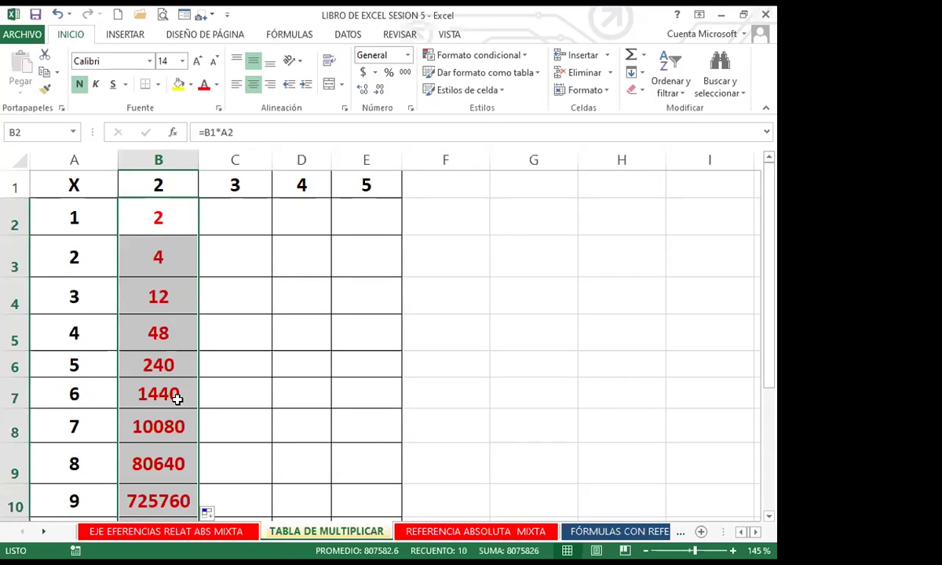
Undo the column B fill and the B2 formula in the multiplication table, and select the emptied B2.
{"action": "scroll", "coordinate": [176, 405], "scroll_direction": "down", "scroll_amount": 2}
{"action": "scroll", "coordinate": [168, 402], "scroll_direction": "up", "scroll_amount": 2}
{"action": "key", "text": "ctrl+z"}
{"action": "key", "text": "ctrl+z"}
{"action": "key", "text": "ctrl+z"}
{"action": "left_click", "coordinate": [158, 230]}
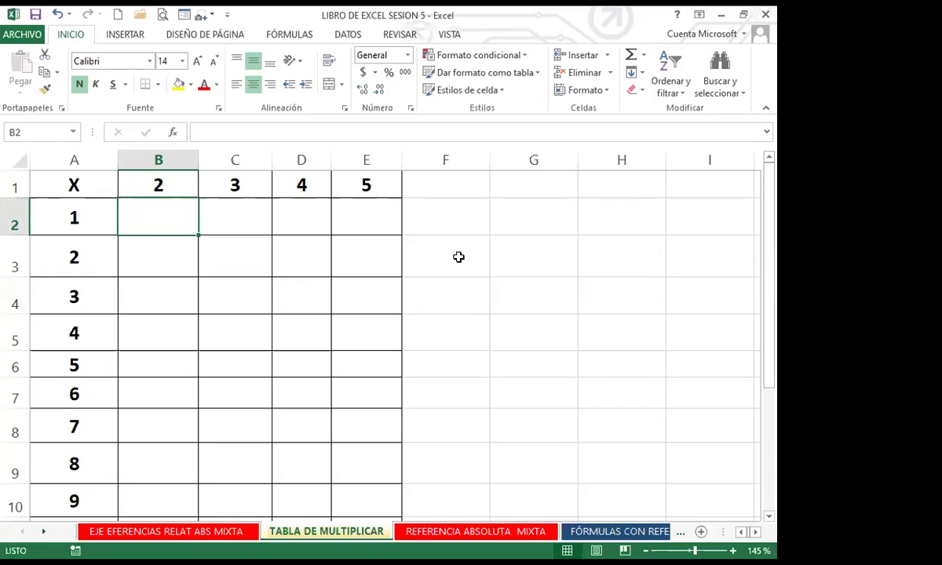
Enter the formula =$B$1*A2 in B2, making the reference to the multiplier in B1 absolute.
{"action": "type", "text": "="}
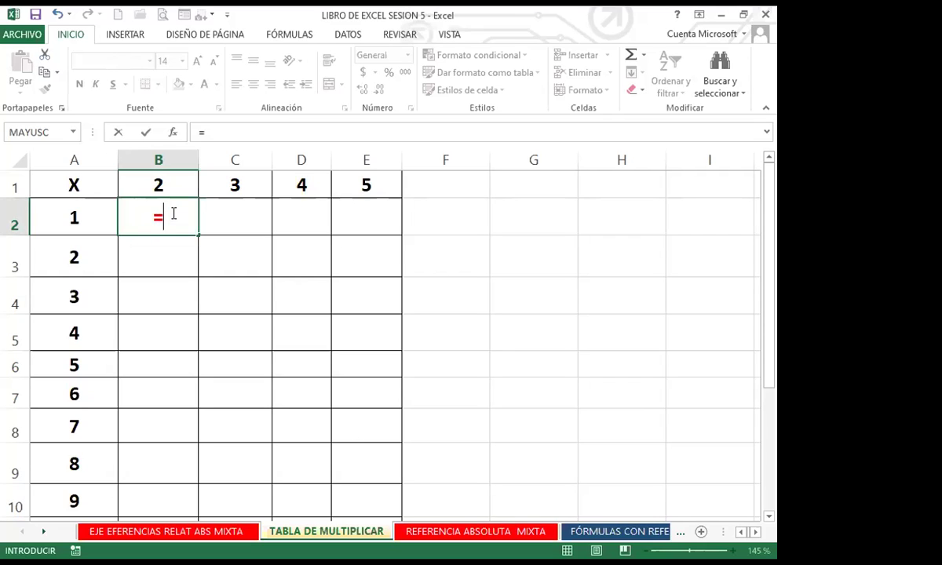
{"action": "left_click", "coordinate": [181, 181]}
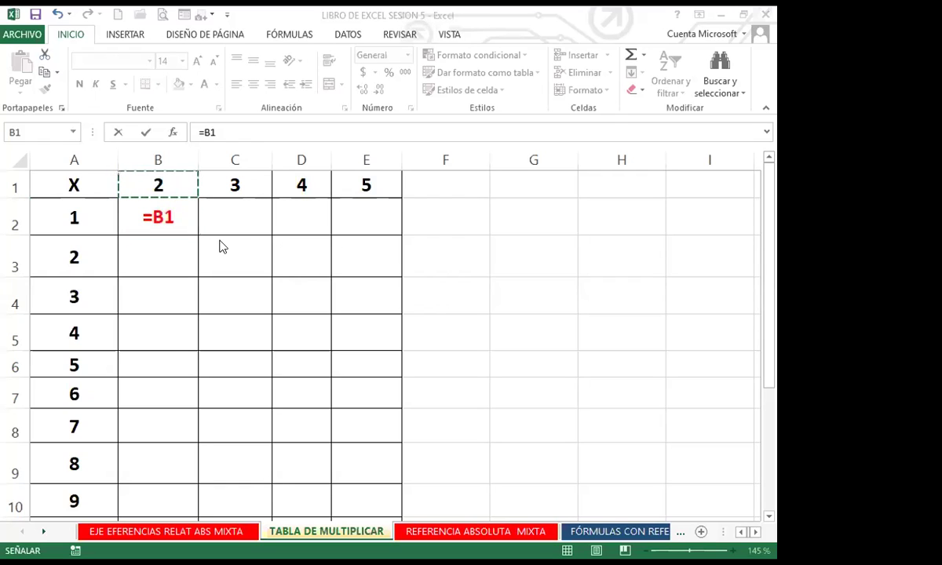
{"action": "left_click", "coordinate": [180, 217]}
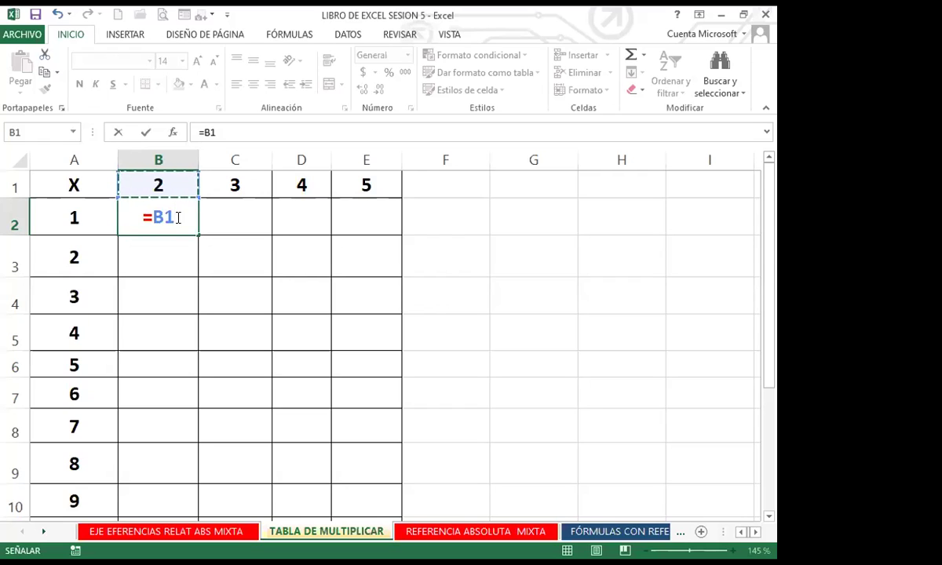
{"action": "key", "text": "F4"}
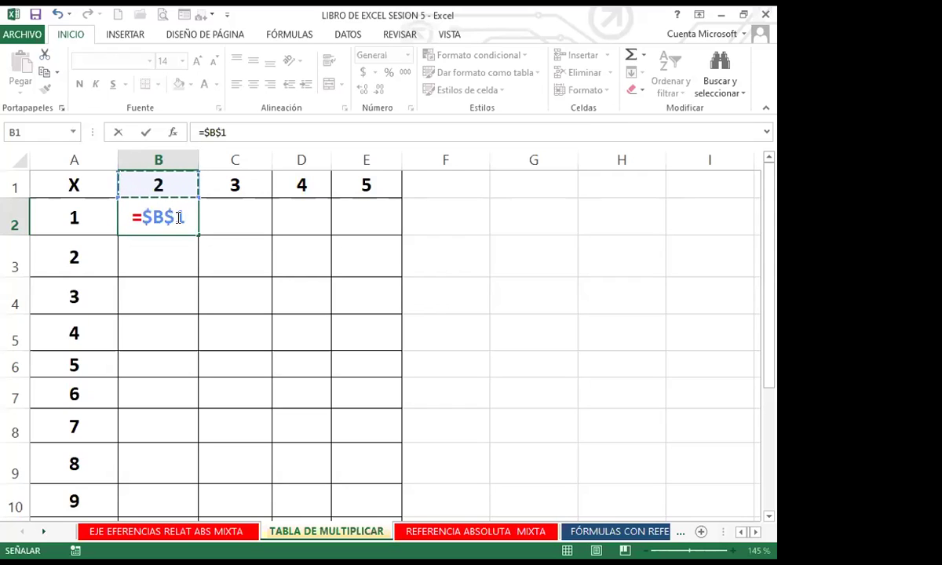
{"action": "type", "text": "*"}
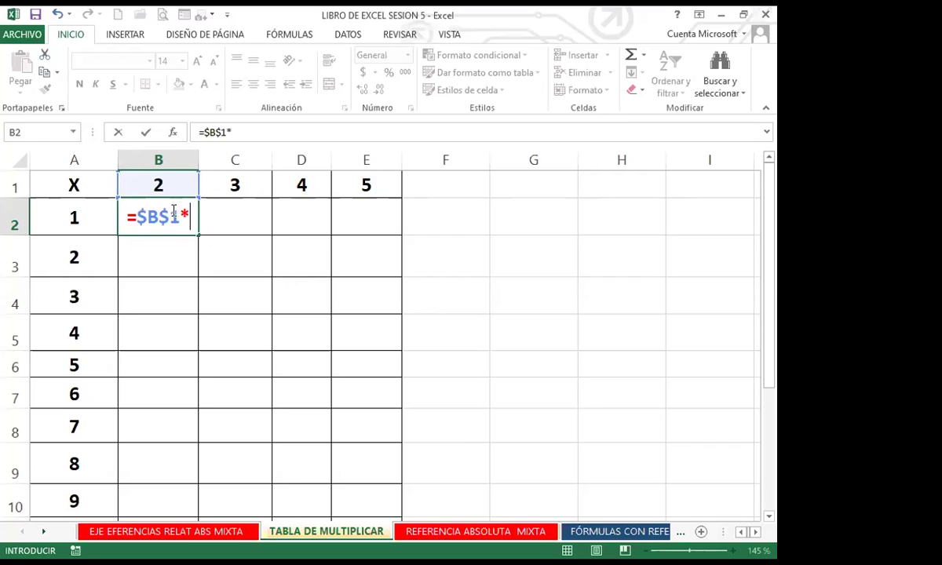
{"action": "left_click", "coordinate": [83, 222]}
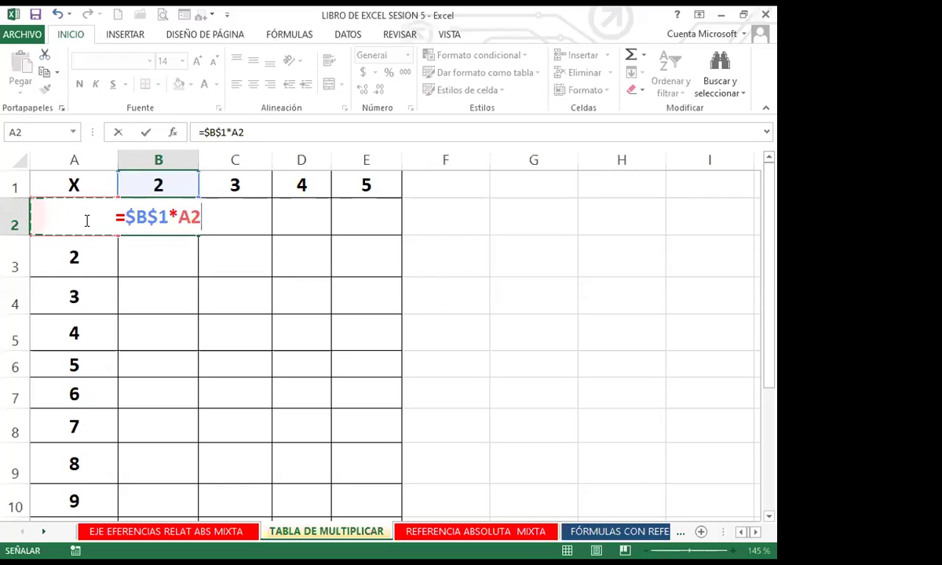
{"action": "key", "text": "Return"}
Fill the B2 formula down column B of the table, and highlight row 1 and column A to show its references.
{"action": "left_click", "coordinate": [166, 219]}
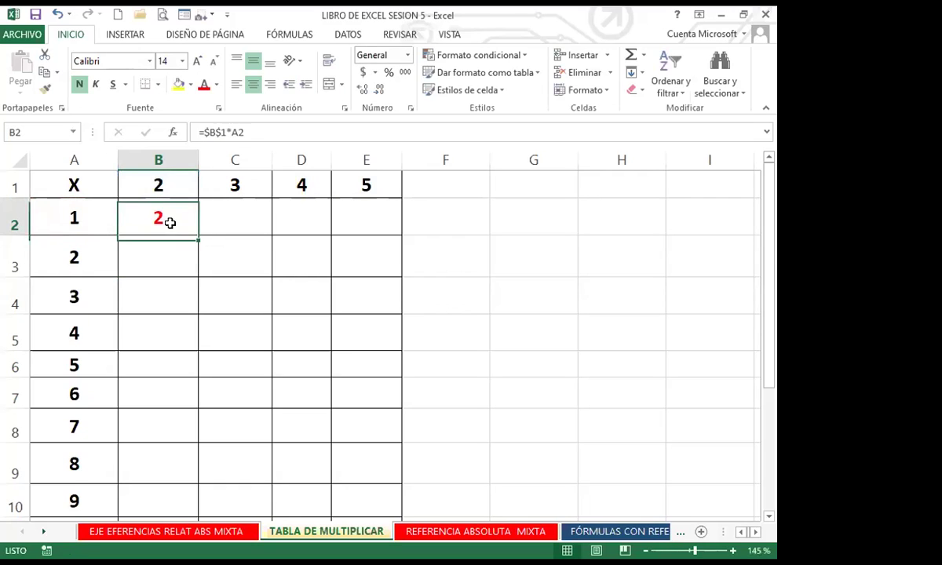
{"action": "double_click", "coordinate": [197, 235]}
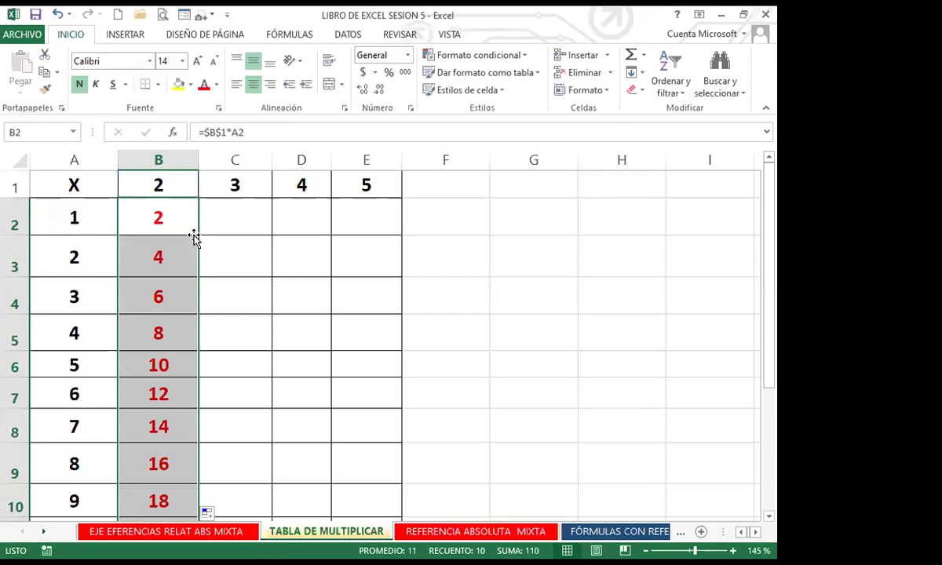
{"action": "scroll", "coordinate": [173, 442], "scroll_direction": "down", "scroll_amount": 1}
{"action": "scroll", "coordinate": [176, 424], "scroll_direction": "up", "scroll_amount": 1}
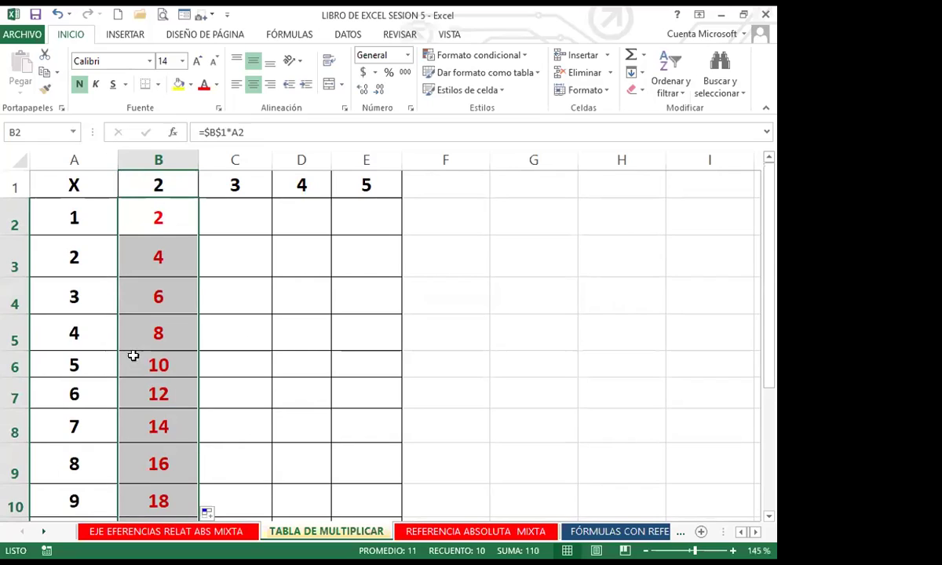
{"action": "left_click", "coordinate": [177, 217]}
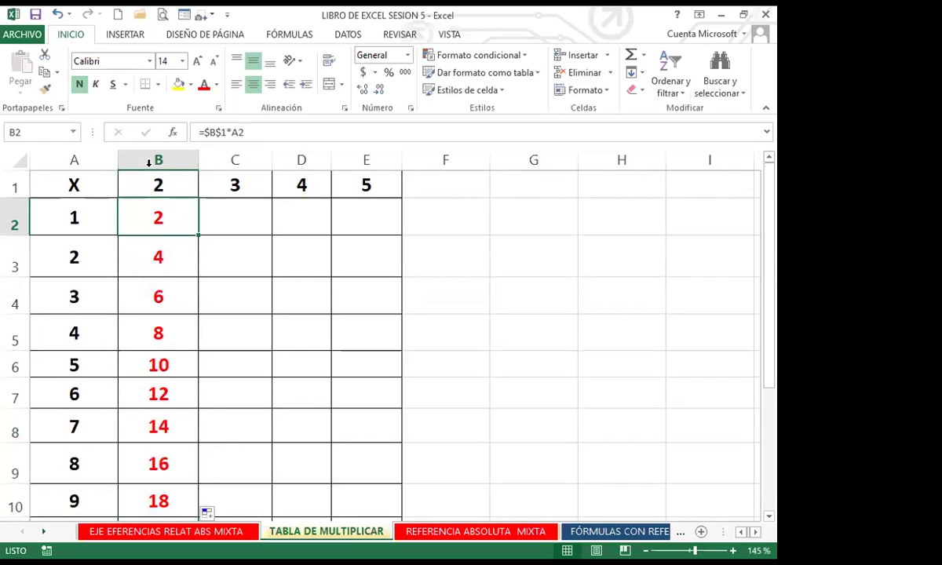
{"action": "left_click", "coordinate": [11, 180]}
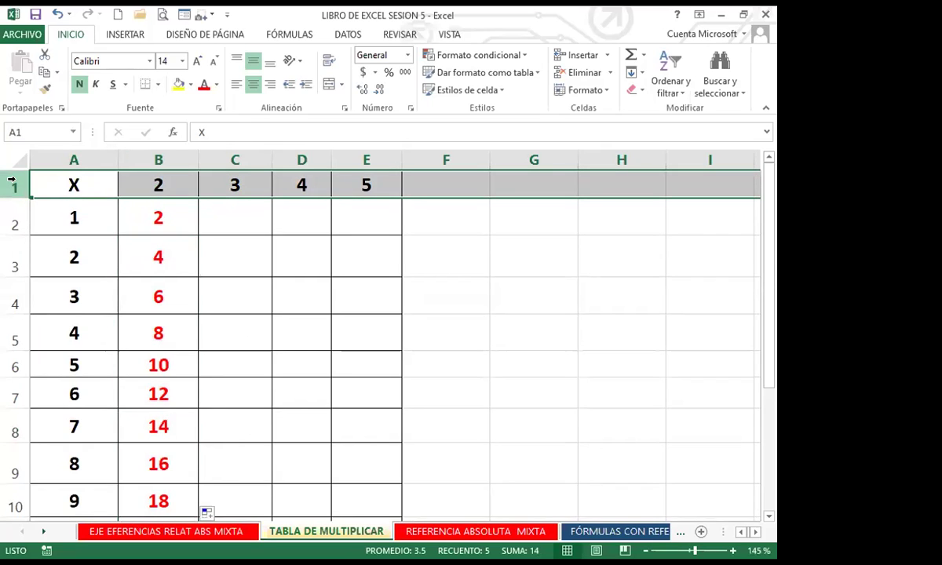
{"action": "left_click", "coordinate": [100, 157]}
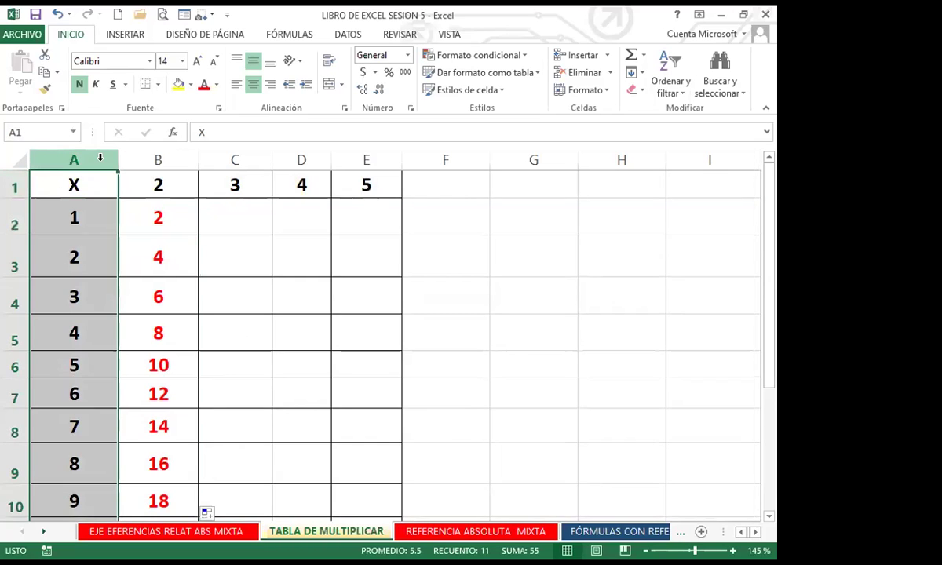
Enter the formula =$C$1*A2 in C2 with an absolute reference to C1 and fill it down the table's column C.
{"action": "left_click", "coordinate": [256, 209]}
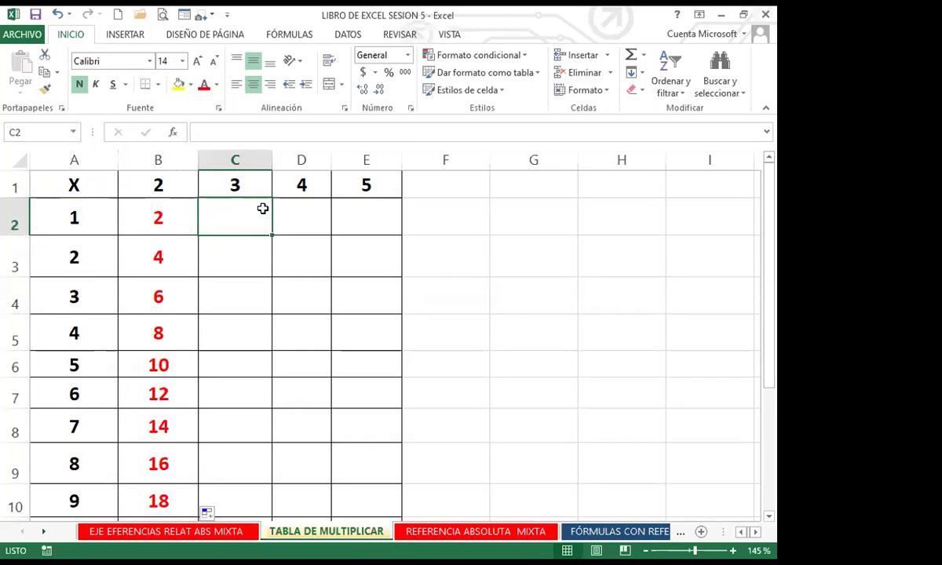
{"action": "type", "text": "="}
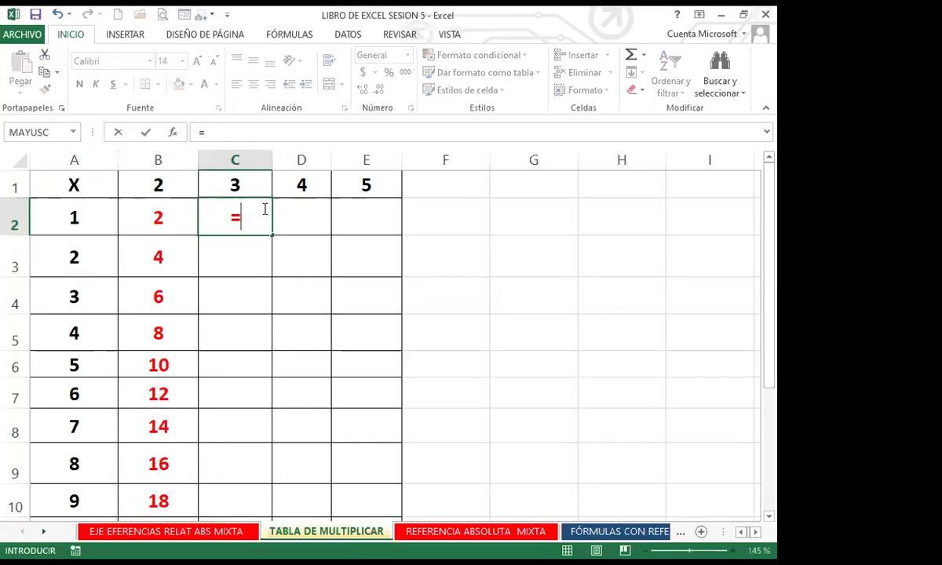
{"action": "left_click", "coordinate": [252, 185]}
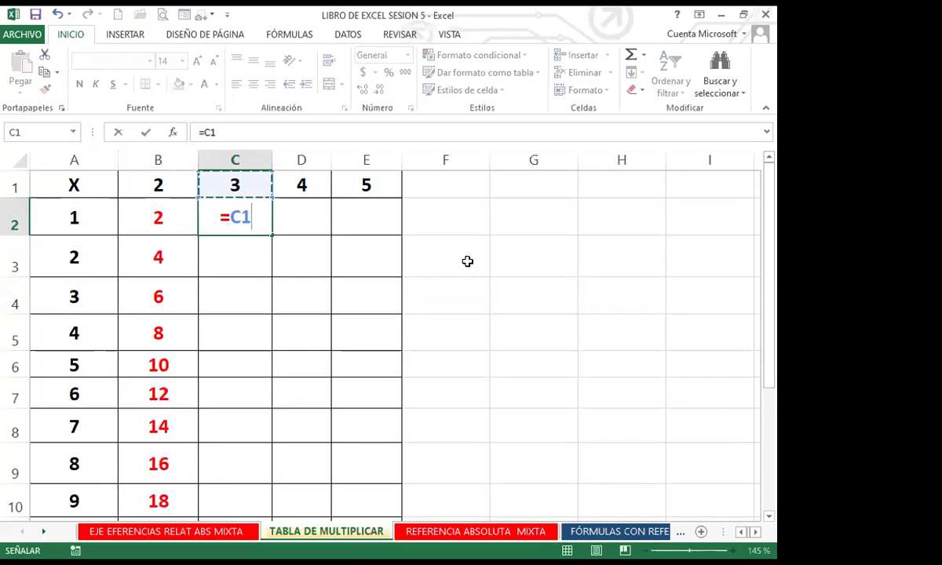
{"action": "key", "text": "F4"}
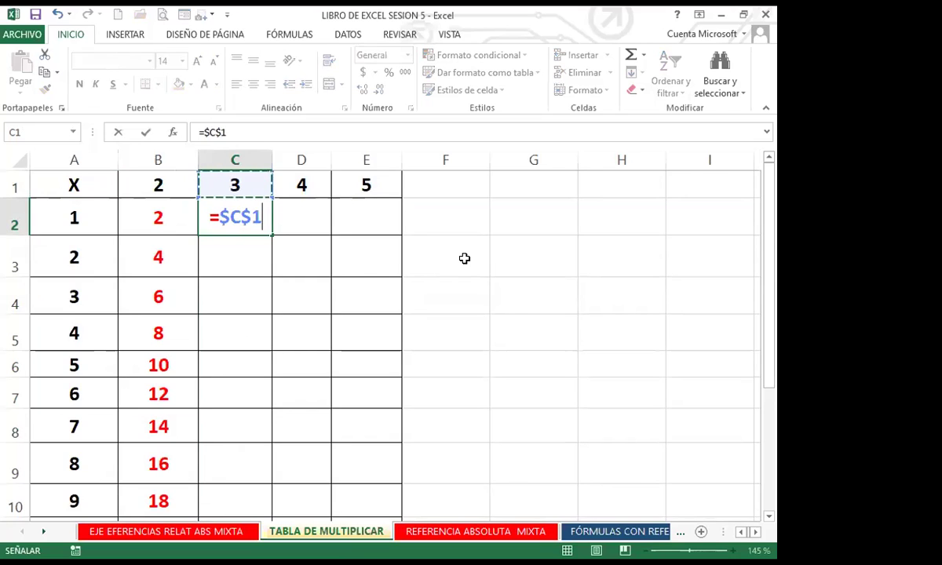
{"action": "type", "text": "*"}
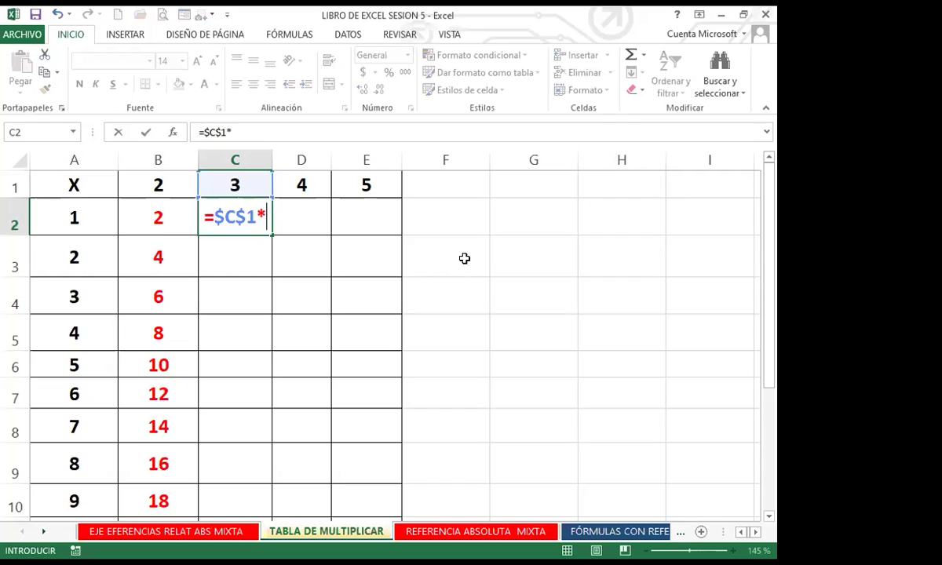
{"action": "left_click", "coordinate": [91, 218]}
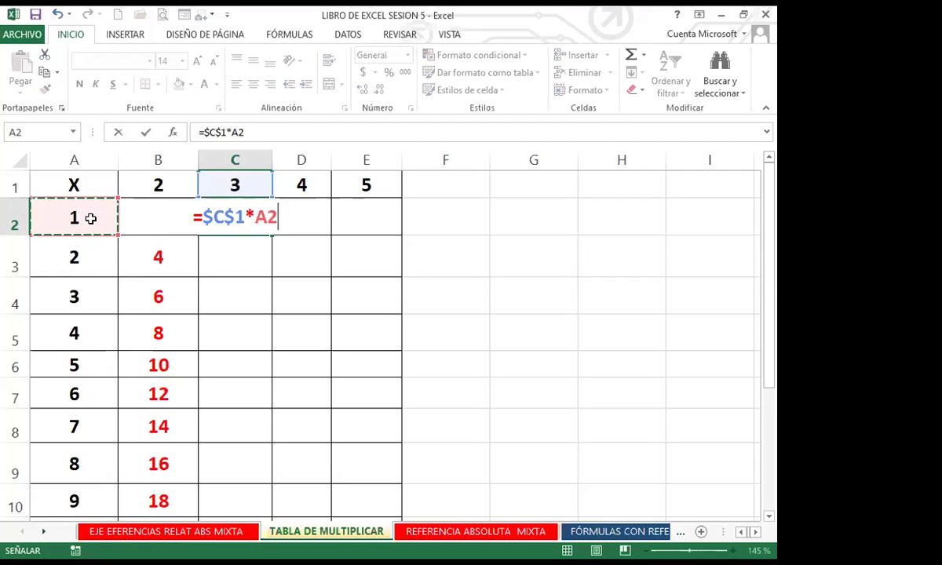
{"action": "key", "text": "Return"}
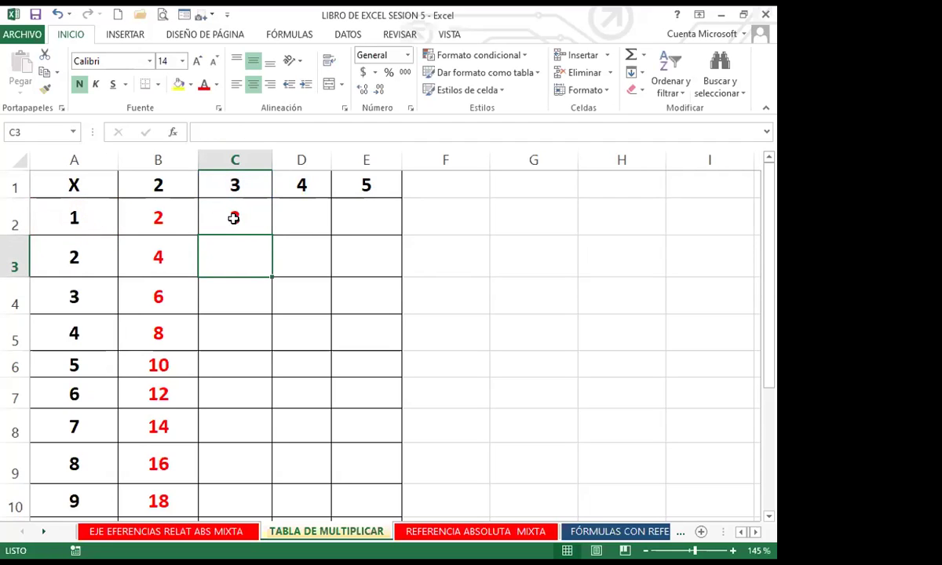
{"action": "left_click", "coordinate": [234, 219]}
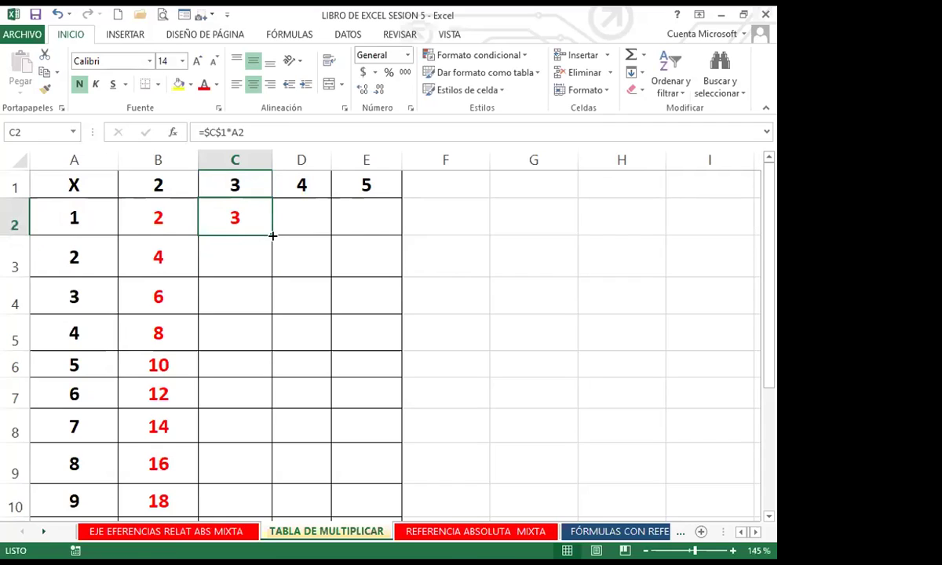
{"action": "double_click", "coordinate": [273, 236]}
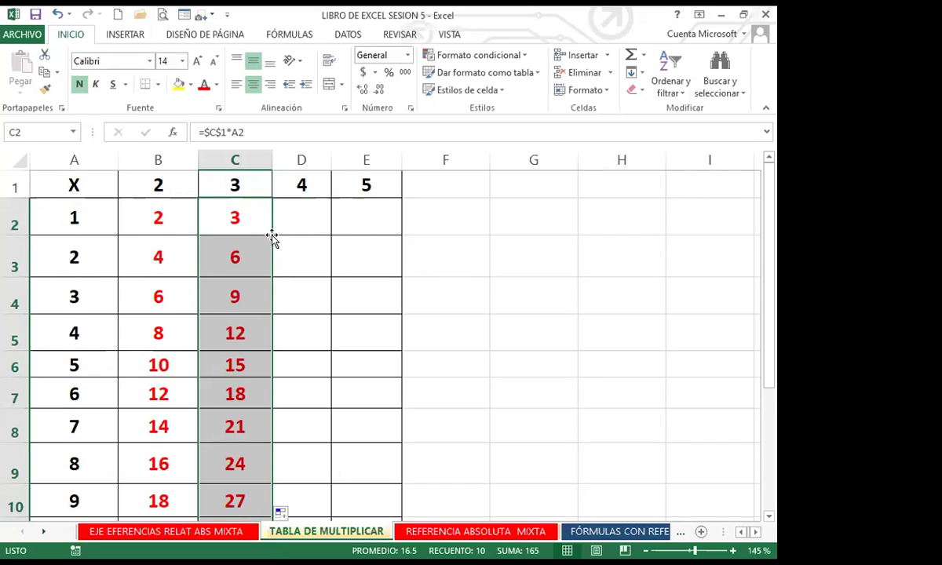
Enter the formula =D$1*A2 in D2, using a mixed reference that locks only the row of D1.
{"action": "left_click_drag", "start_coordinate": [273, 233], "coordinate": [300, 208]}
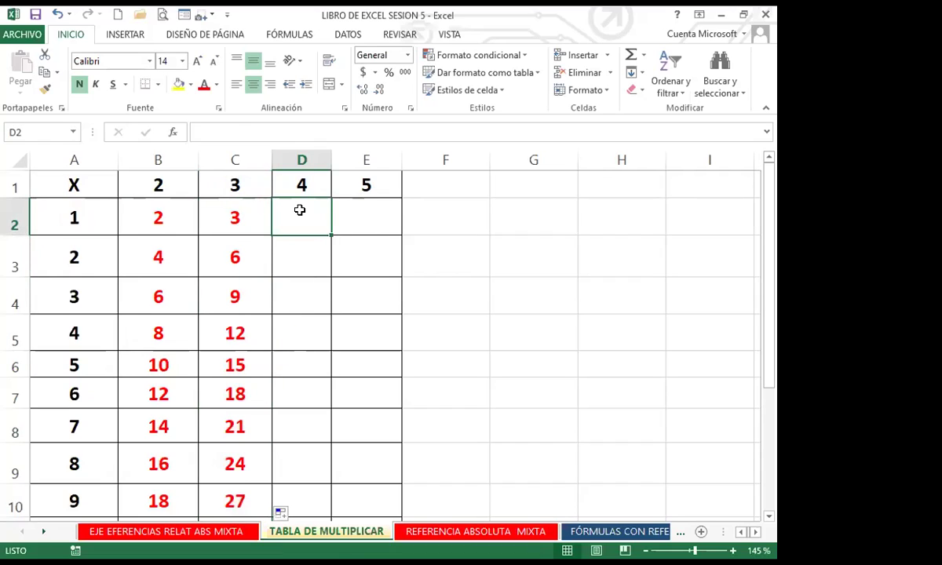
{"action": "type", "text": "="}
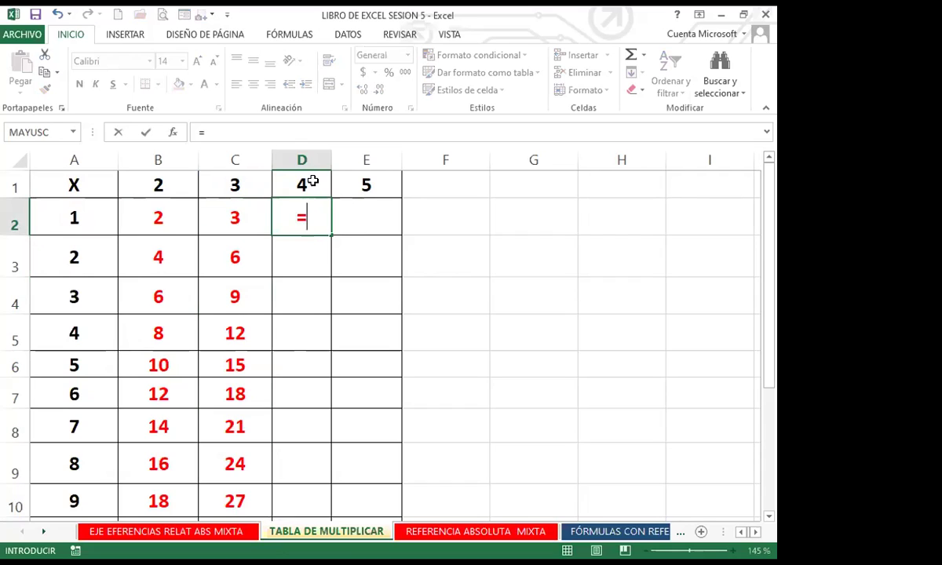
{"action": "left_click", "coordinate": [313, 182]}
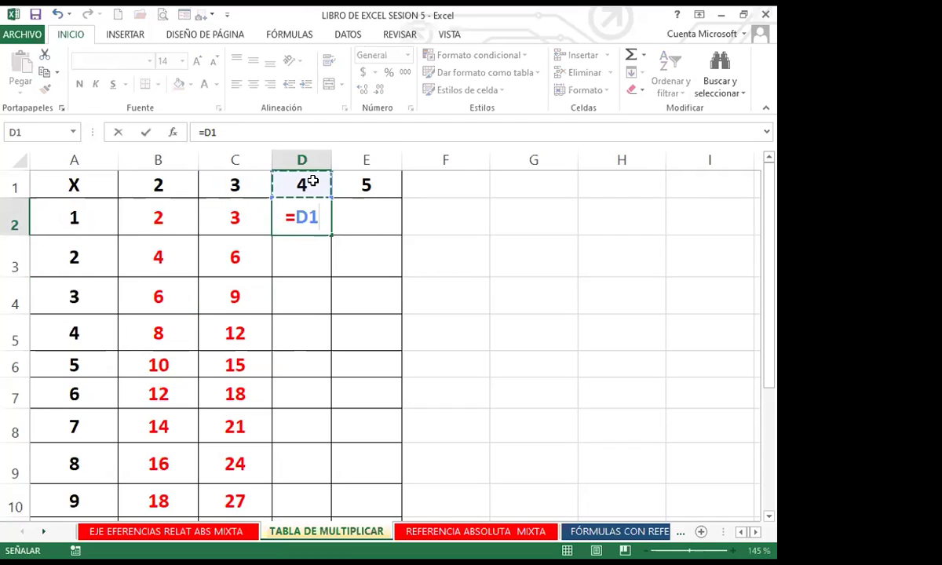
{"action": "key", "text": "F4"}
{"action": "key", "text": "F4"}
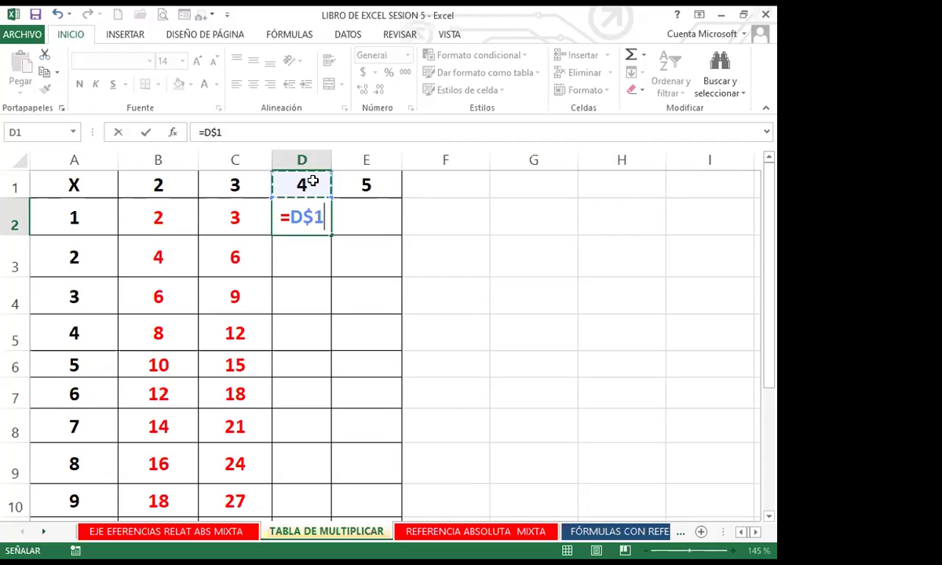
{"action": "type", "text": "*"}
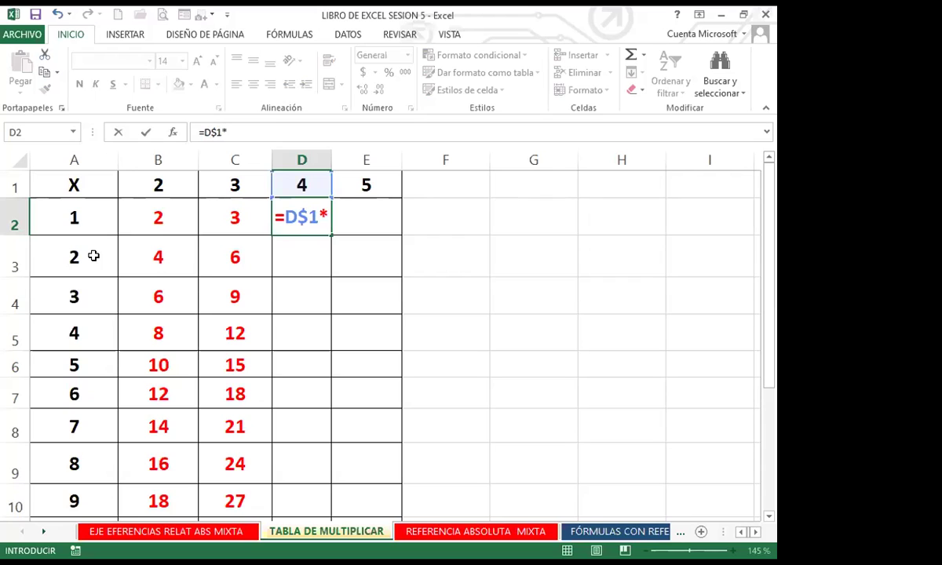
{"action": "left_click", "coordinate": [88, 214]}
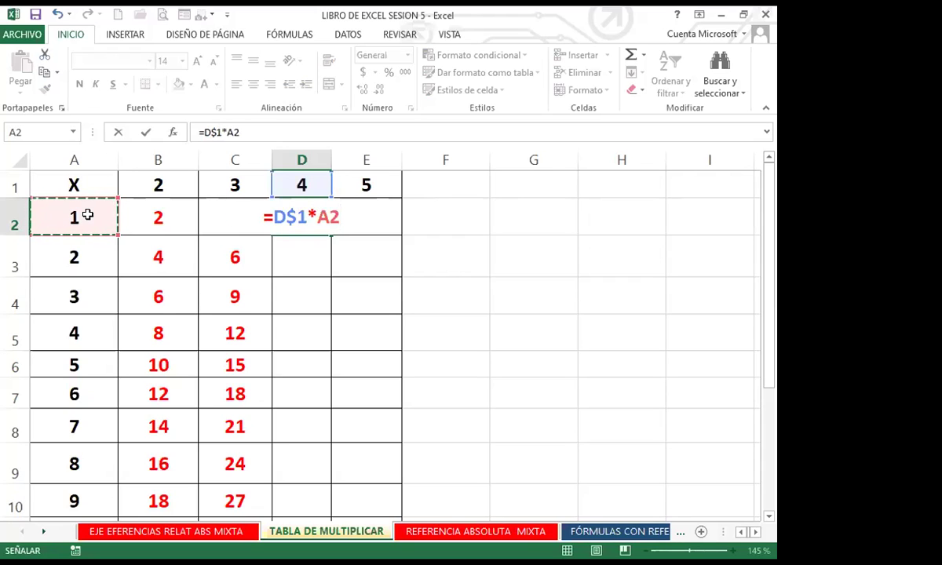
{"action": "key", "text": "Return"}
Fill the D2 formula down column D of the table and compare the formulas in D2, C2 and B2.
{"action": "left_click", "coordinate": [312, 221]}
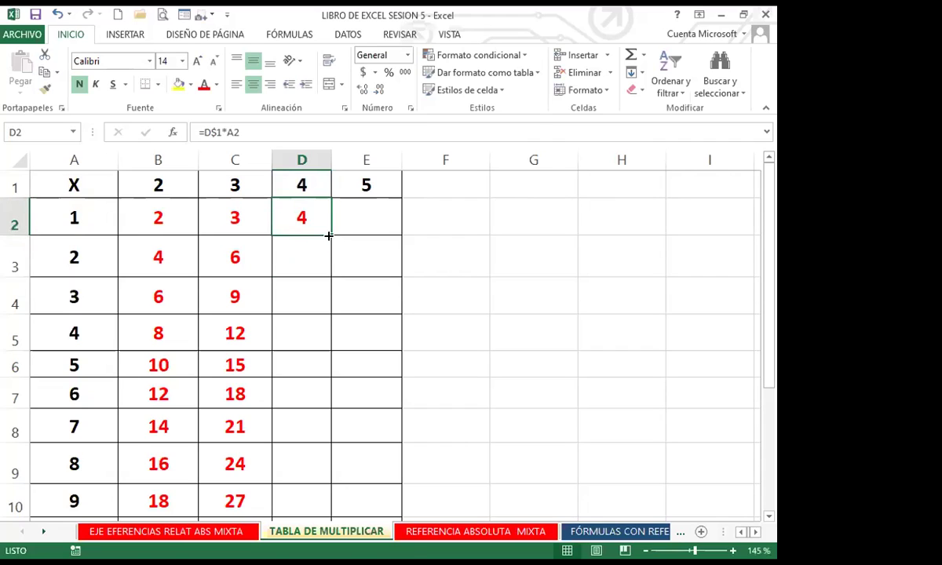
{"action": "double_click", "coordinate": [330, 235]}
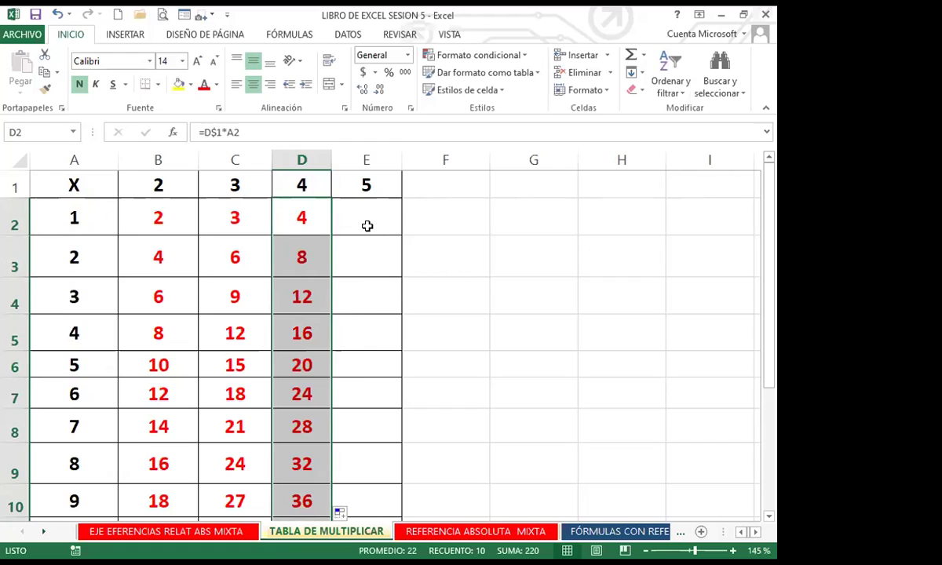
{"action": "left_click", "coordinate": [344, 214]}
{"action": "left_click", "coordinate": [303, 218]}
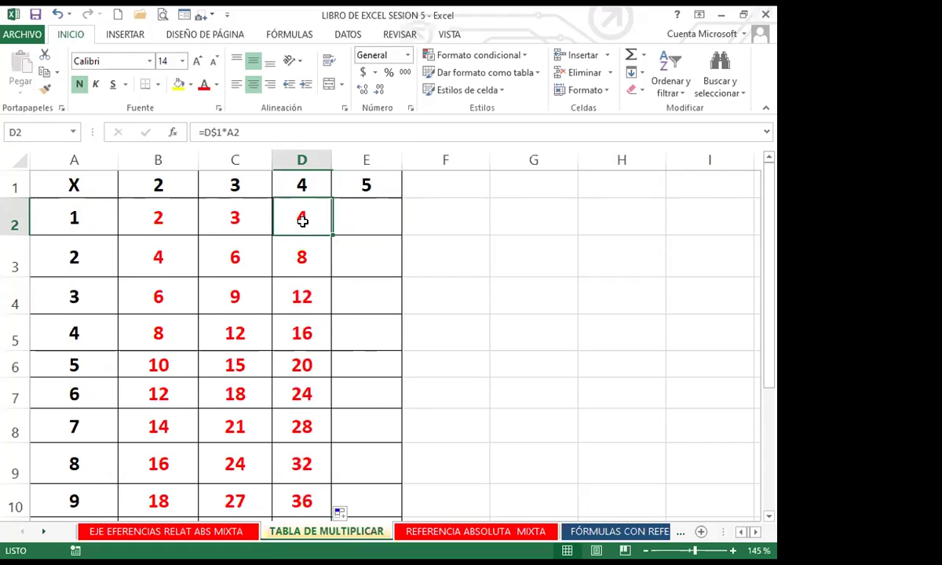
{"action": "left_click", "coordinate": [255, 221]}
{"action": "left_click", "coordinate": [185, 222]}
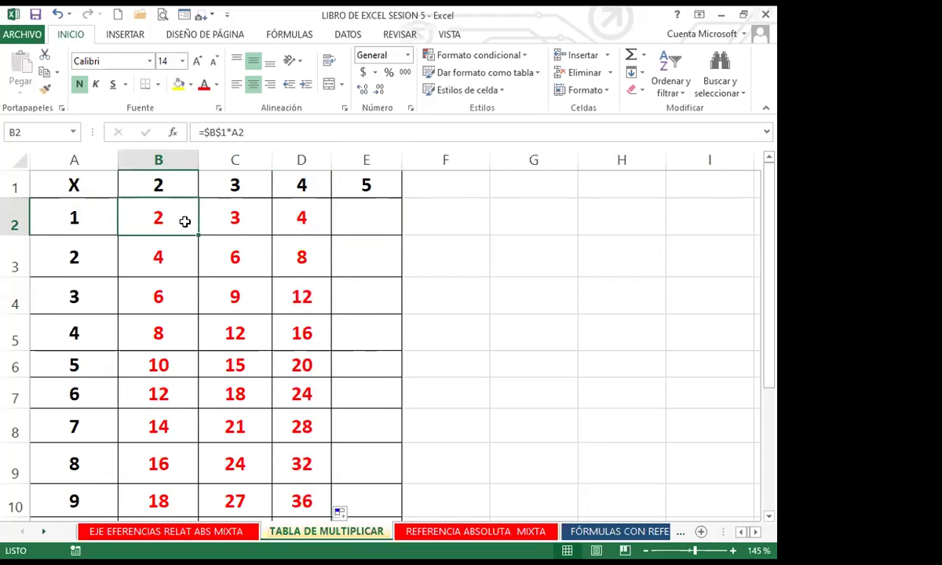
{"action": "left_click", "coordinate": [311, 219]}
Enter the formula =$E$1*A2 in E2, using an absolute reference to E1.
{"action": "left_click", "coordinate": [354, 222]}
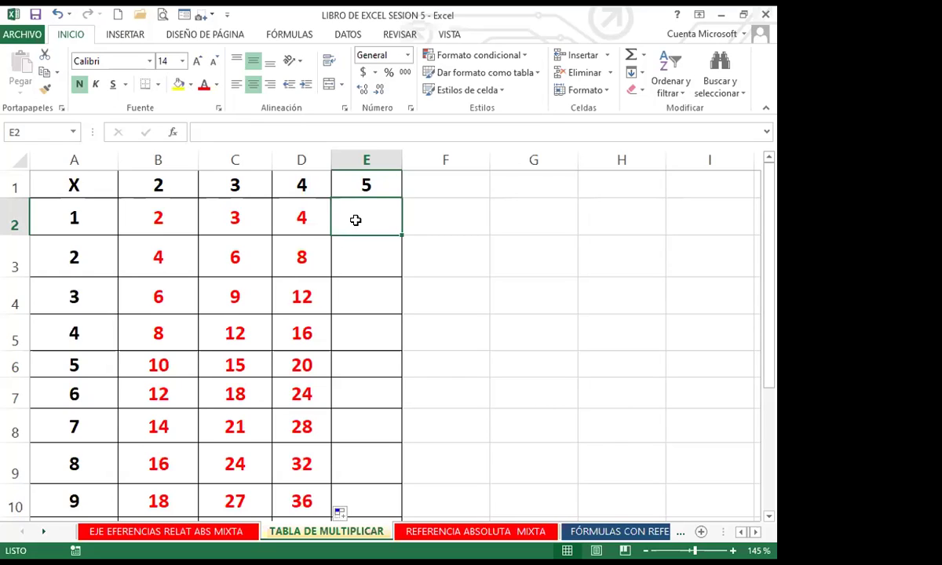
{"action": "type", "text": "="}
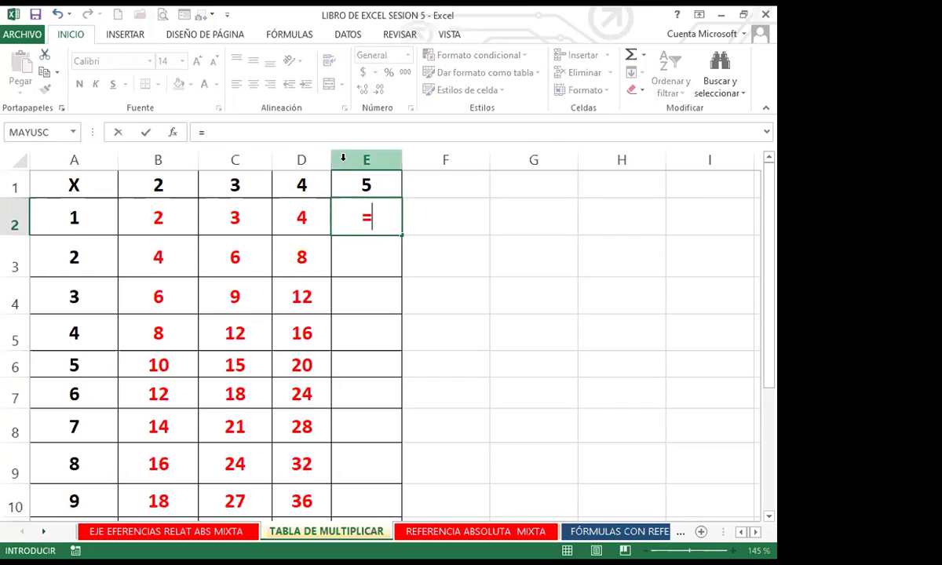
{"action": "left_click", "coordinate": [339, 183]}
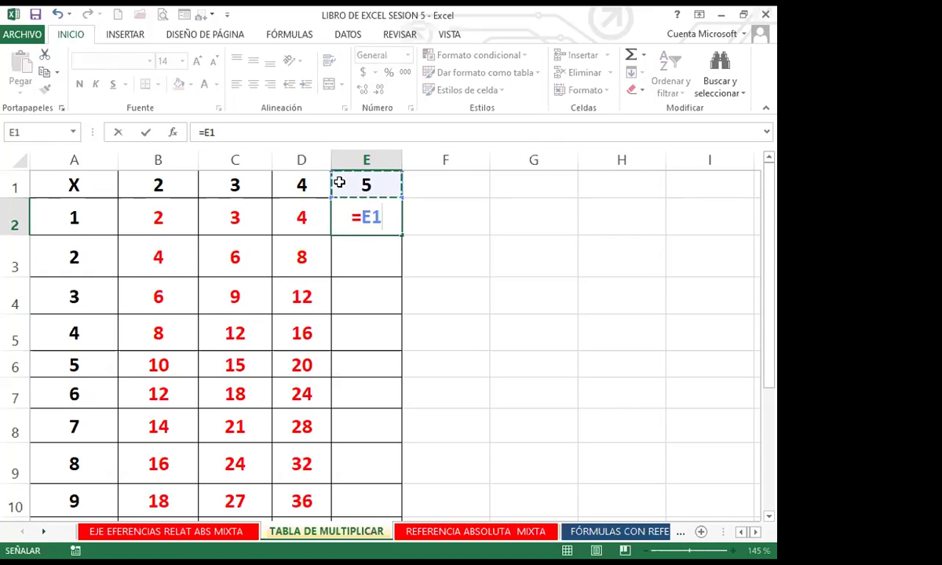
{"action": "key", "text": "F4"}
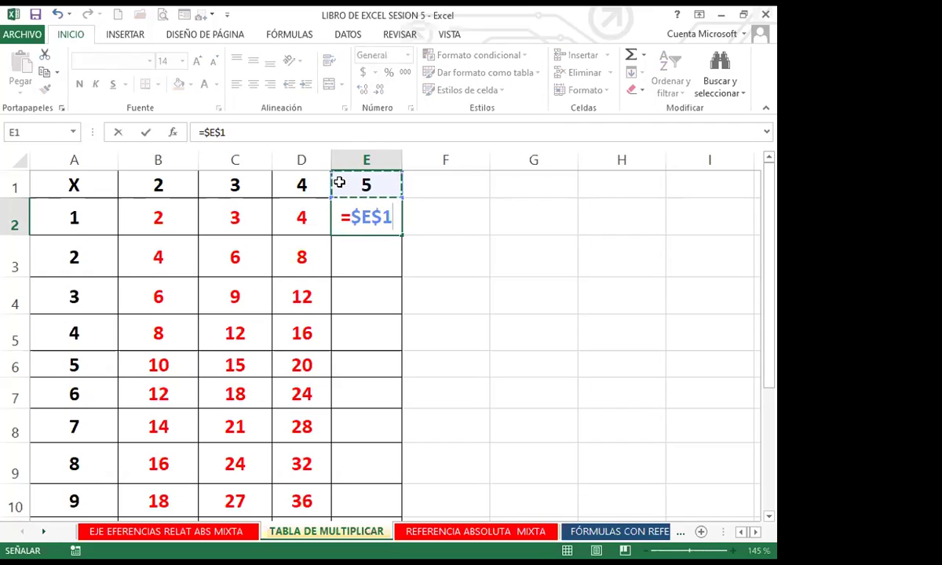
{"action": "type", "text": "*"}
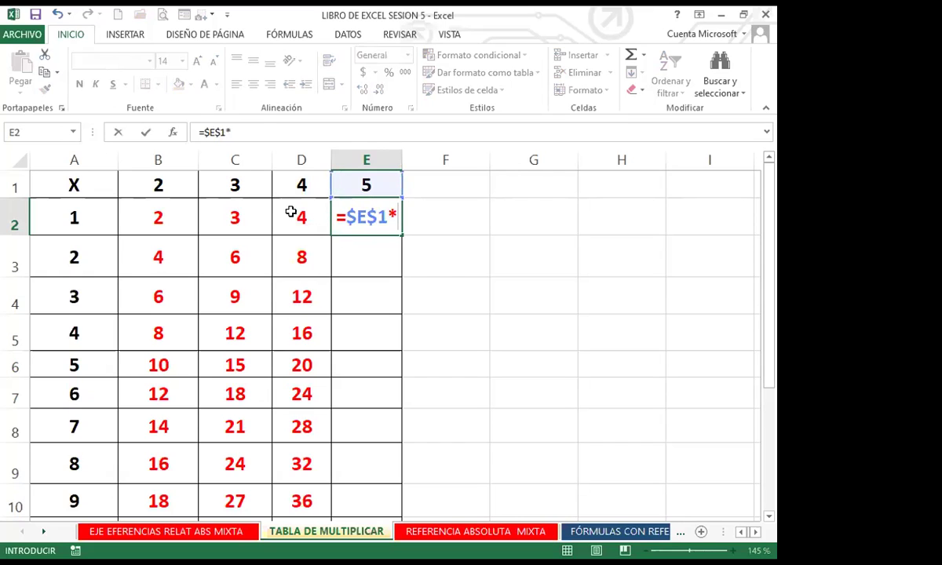
{"action": "left_click", "coordinate": [79, 213]}
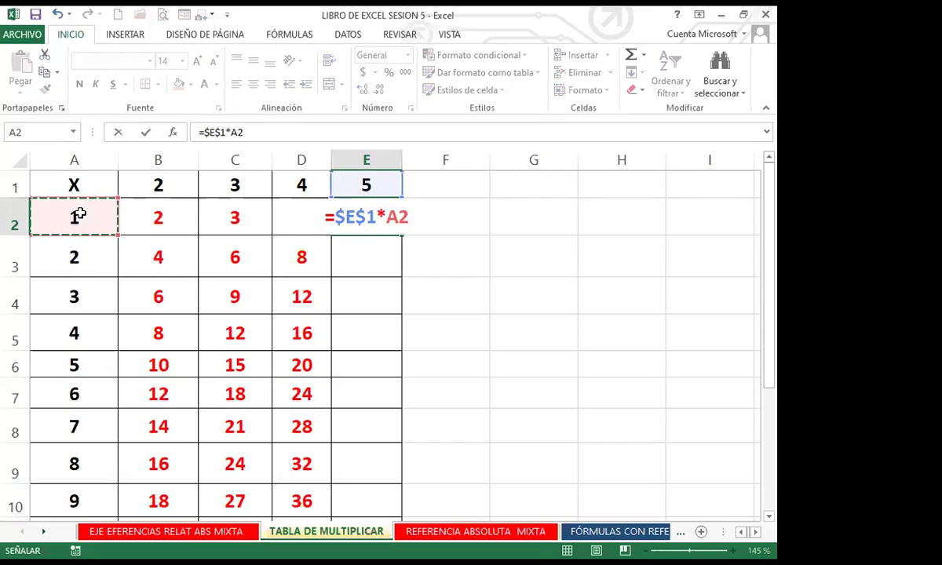
{"action": "key", "text": "Return"}
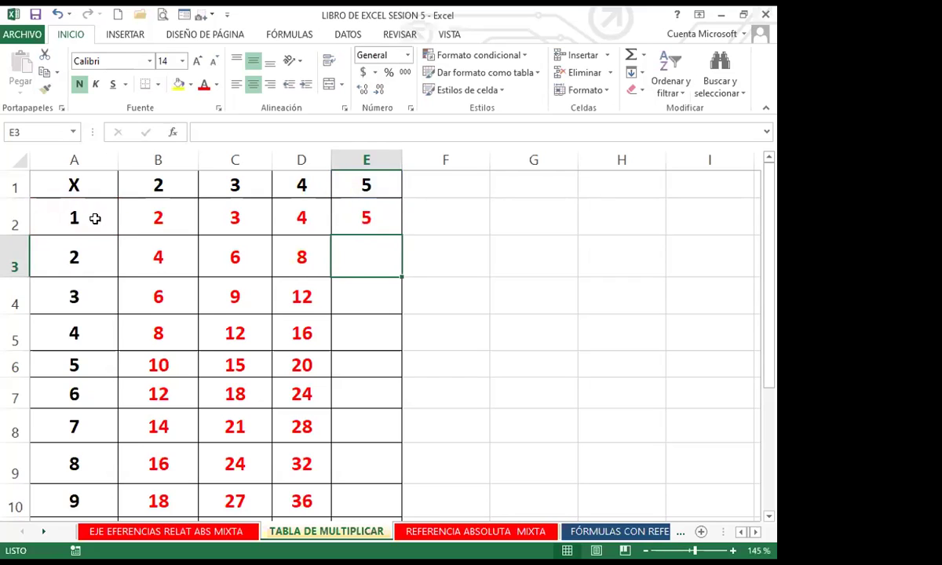
Fill the E2 formula down column E to the end of the multiplication table.
{"action": "left_click", "coordinate": [349, 223]}
{"action": "key", "text": "Up"}
{"action": "key", "text": "Right"}
{"action": "left_click", "coordinate": [387, 234]}
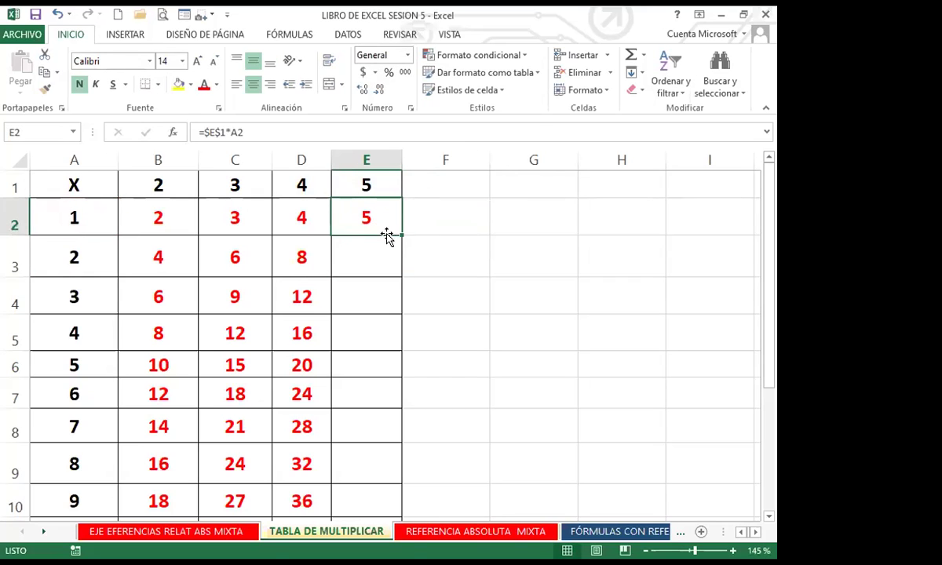
{"action": "double_click", "coordinate": [401, 234]}
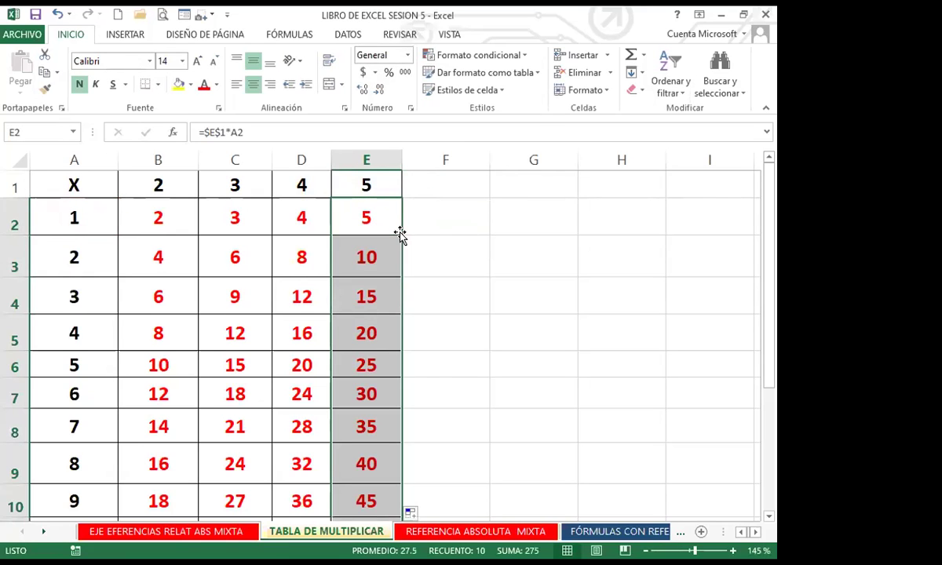
Change the B2 formula to =$B$1*$A2, locking only the column of the A2 reference.
{"action": "left_click", "coordinate": [175, 212]}
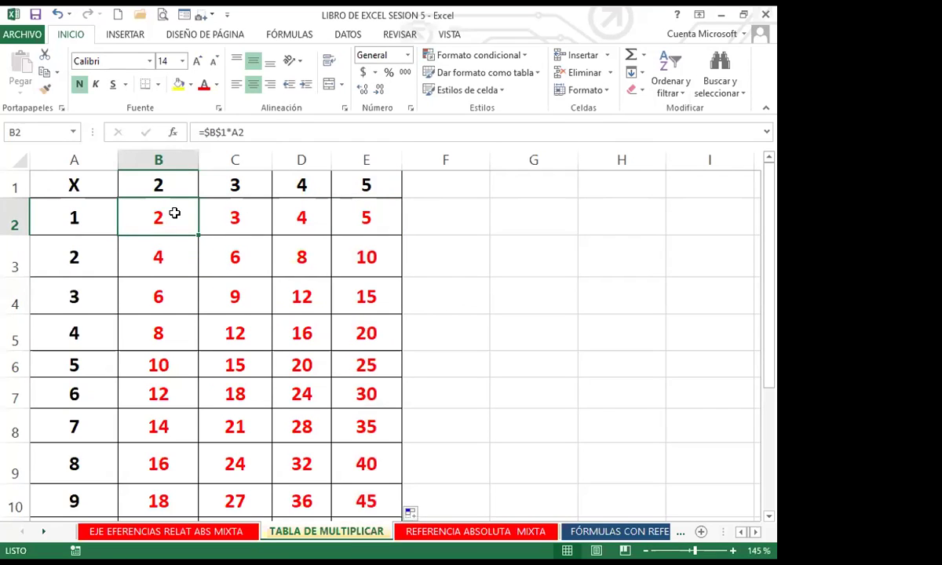
{"action": "double_click", "coordinate": [238, 132]}
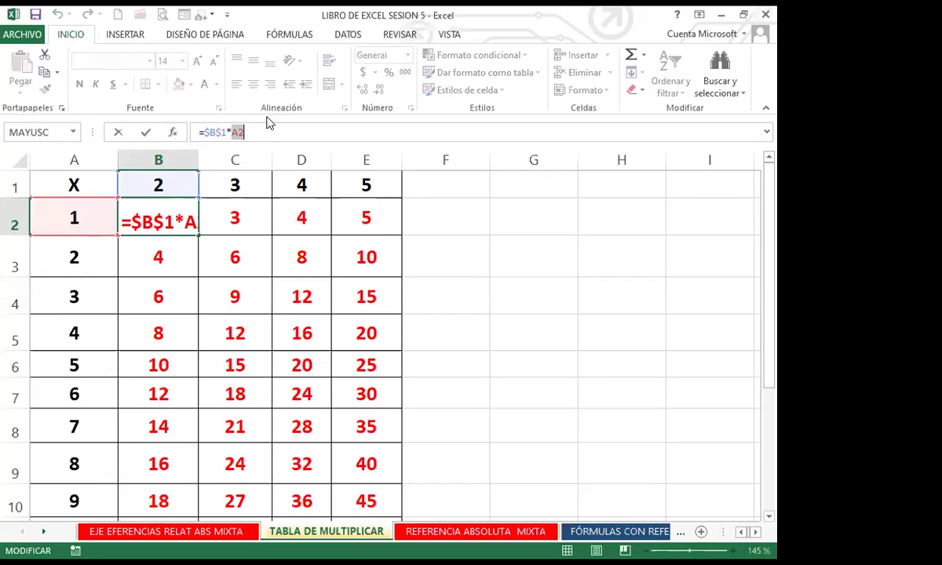
{"action": "key", "text": "F4"}
{"action": "key", "text": "F4"}
{"action": "key", "text": "F4"}
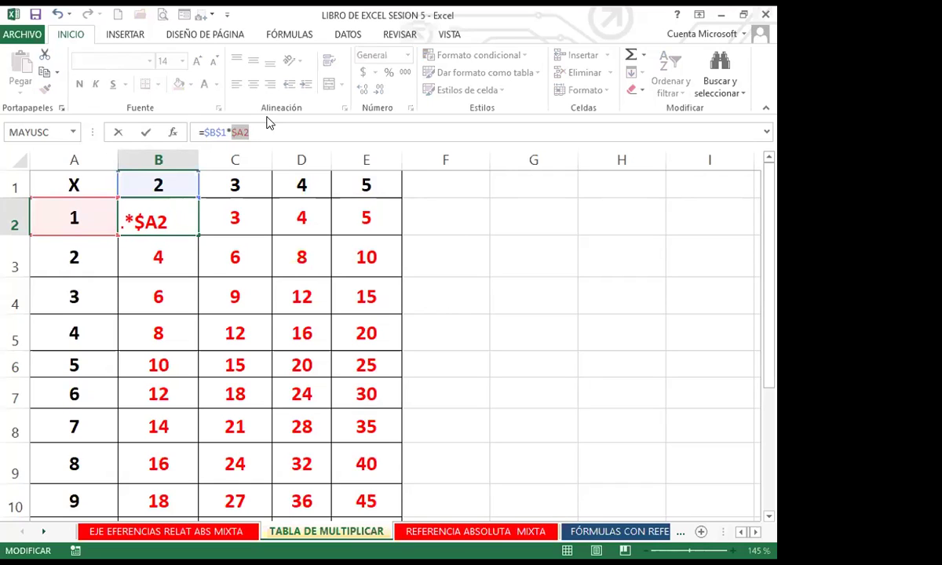
{"action": "key", "text": "Return"}
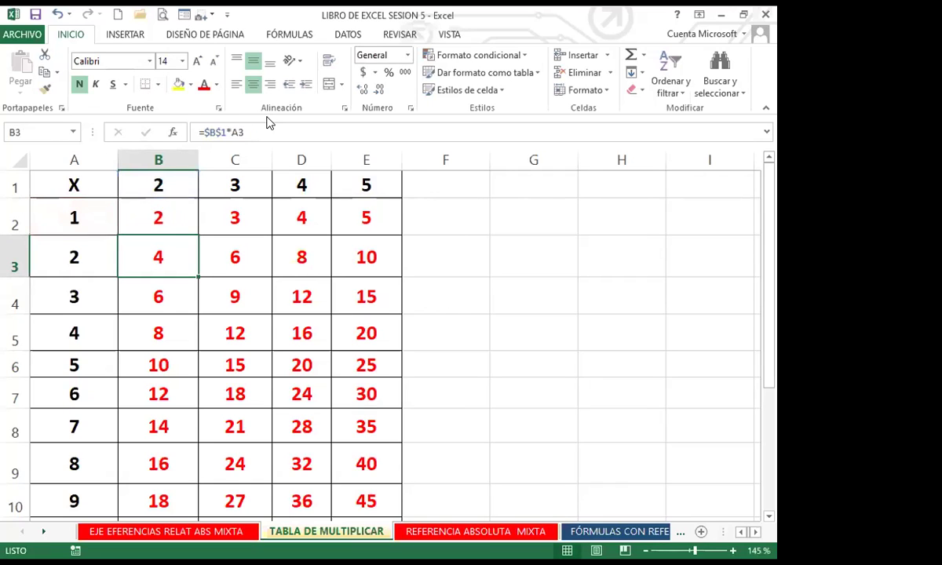
Fill the revised B2 formula down column B of the table and check the results.
{"action": "left_click", "coordinate": [162, 226]}
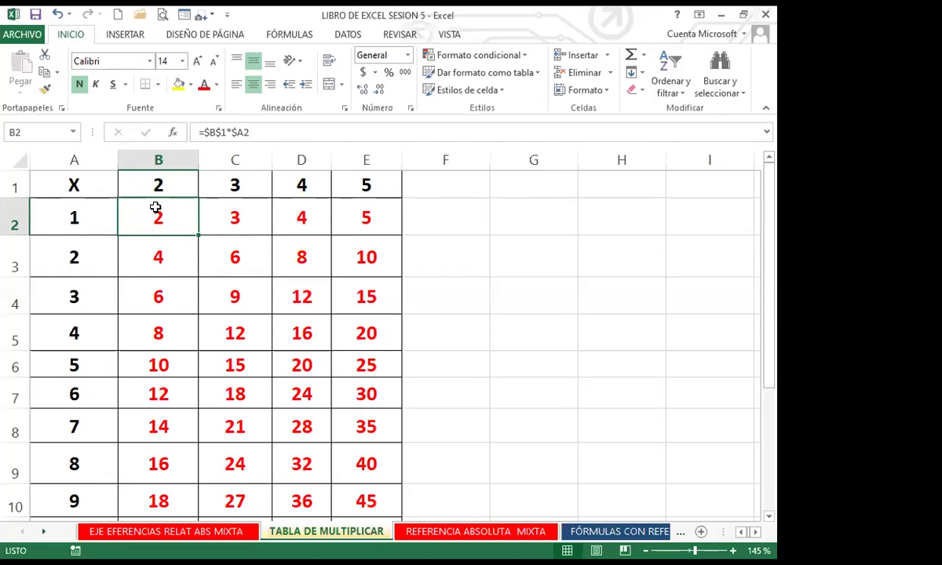
{"action": "double_click", "coordinate": [198, 235]}
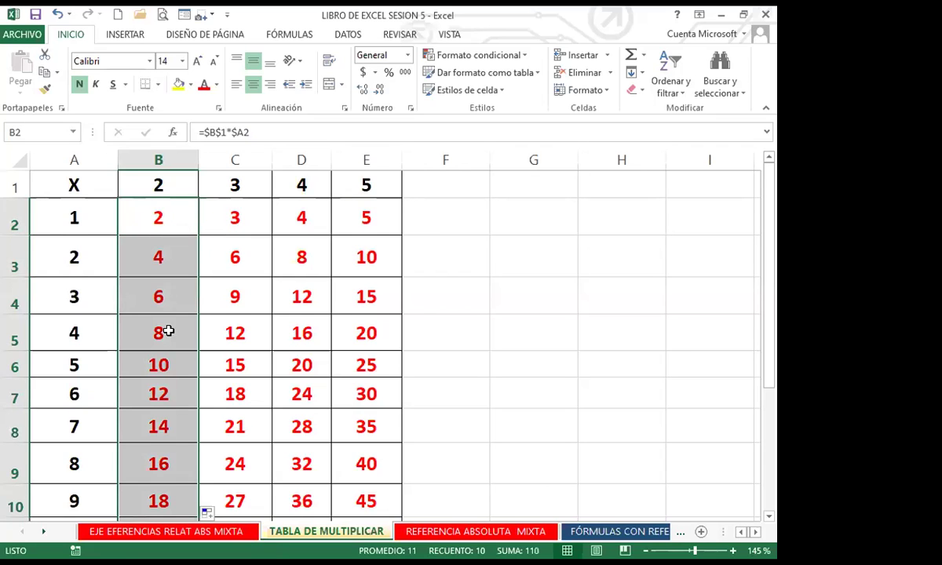
{"action": "scroll", "coordinate": [167, 452], "scroll_direction": "down", "scroll_amount": 2}
{"action": "scroll", "coordinate": [167, 394], "scroll_direction": "up", "scroll_amount": 2}
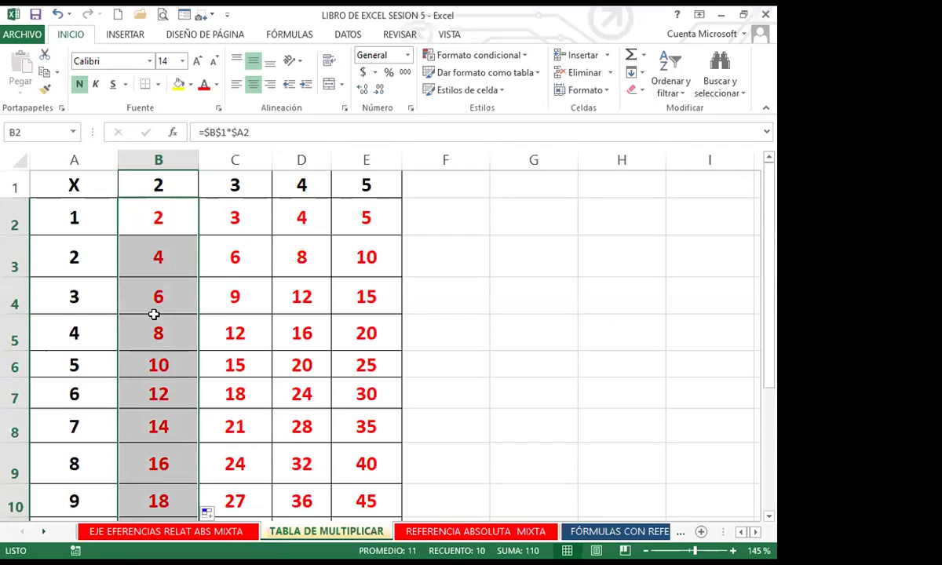
{"action": "left_click", "coordinate": [170, 214]}
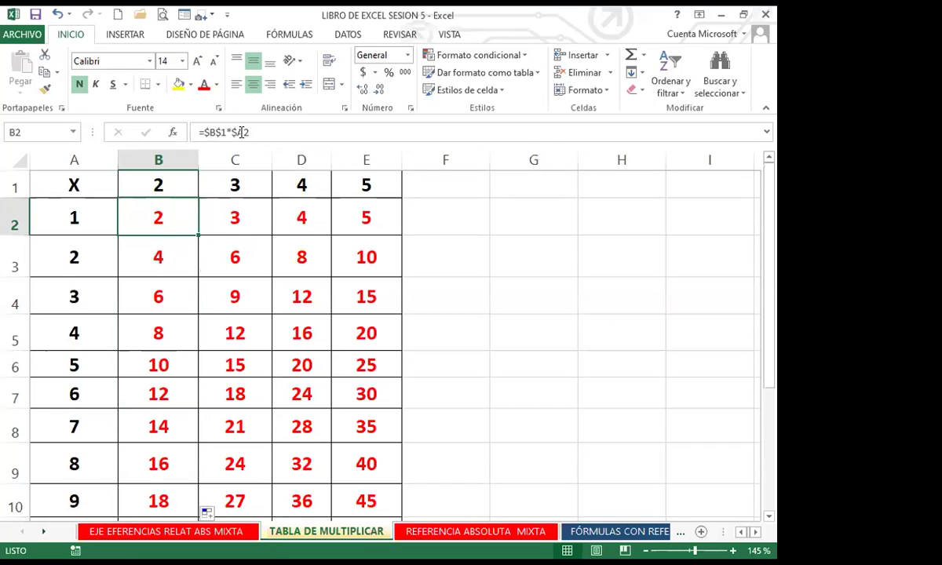
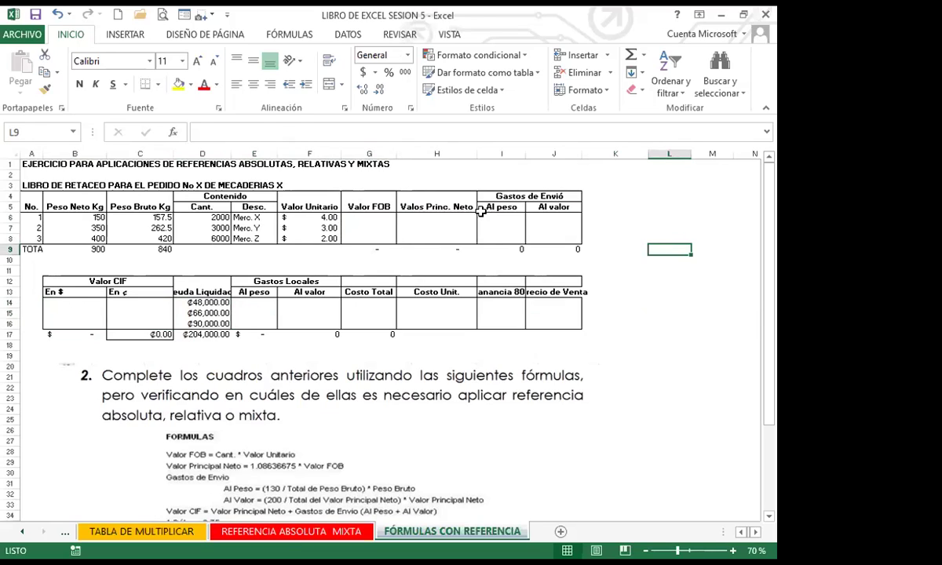
Review the exercise on the FÓRMULAS CON REFERENCIA sheet and turn on the sheet's gridlines.
{"action": "left_click", "coordinate": [362, 258]}
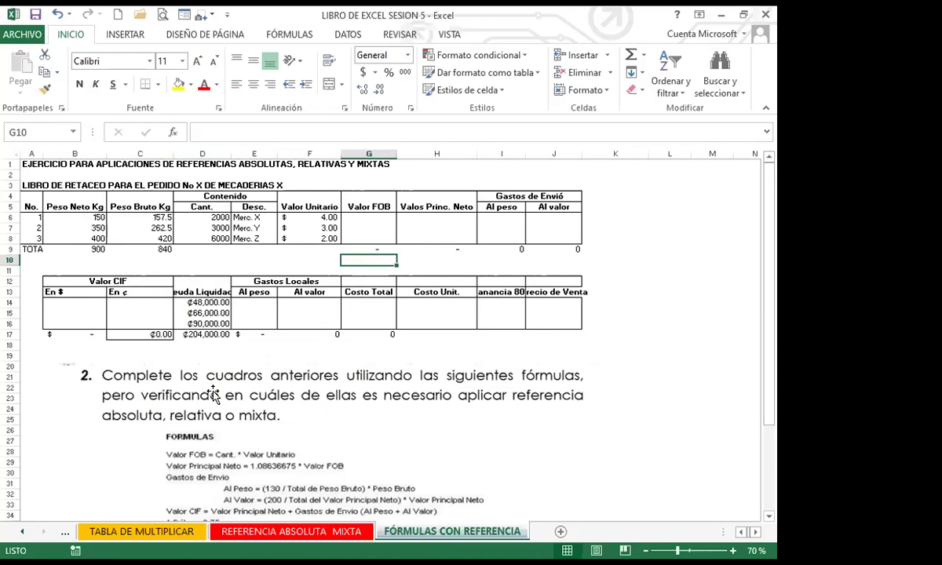
{"action": "scroll", "coordinate": [213, 395], "scroll_direction": "down", "scroll_amount": 3}
{"action": "left_click", "coordinate": [152, 357]}
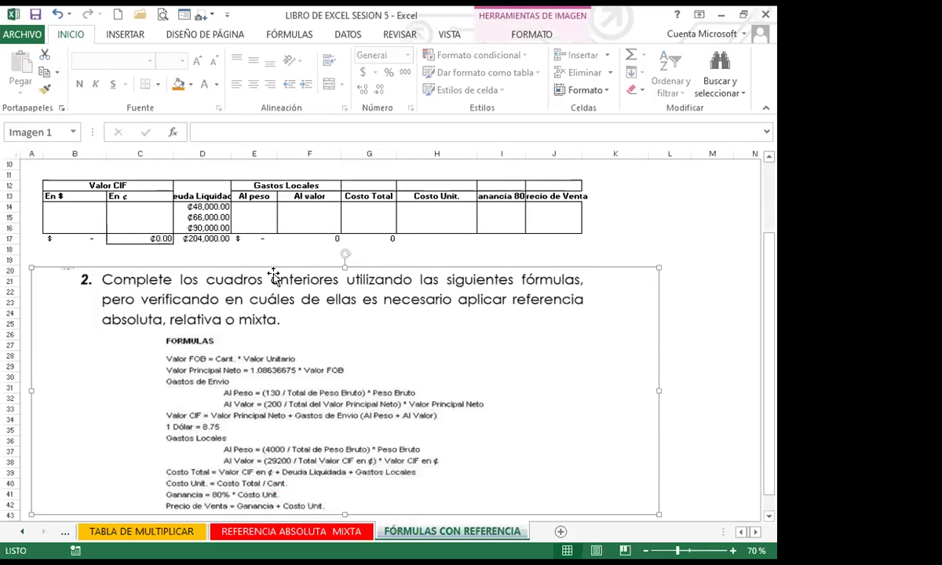
{"action": "scroll", "coordinate": [273, 277], "scroll_direction": "up", "scroll_amount": 3}
{"action": "left_click", "coordinate": [6, 152]}
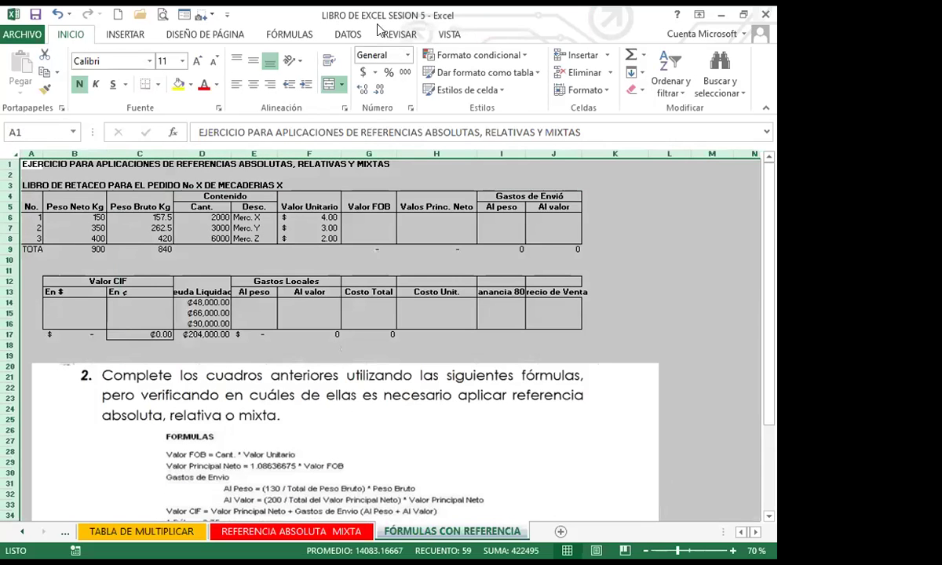
{"action": "left_click", "coordinate": [450, 35]}
{"action": "left_click", "coordinate": [190, 84]}
{"action": "left_click_drag", "start_coordinate": [716, 291], "coordinate": [711, 281]}
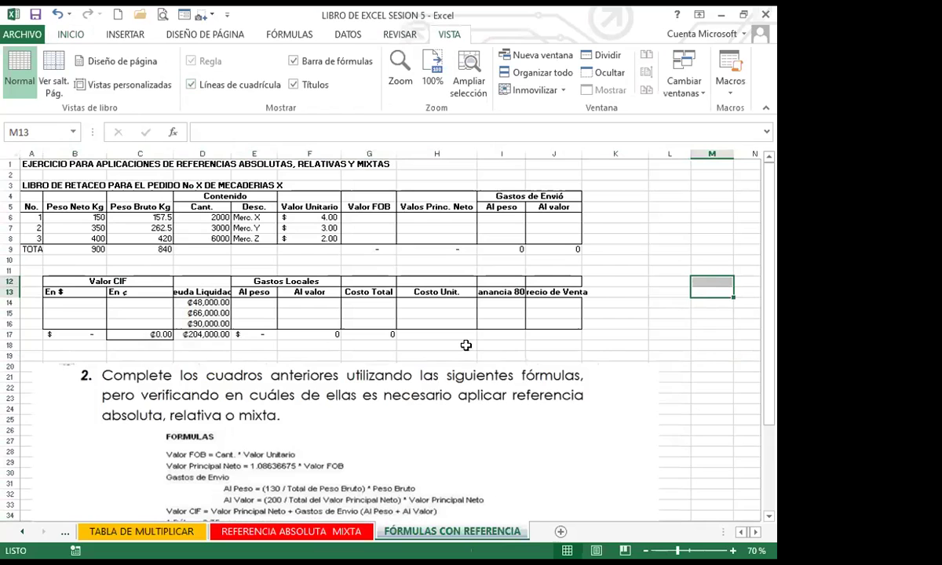
Widen column J so the Precio de Venta heading fits inside its cell.
{"action": "scroll", "coordinate": [110, 354], "scroll_direction": "down", "scroll_amount": 2}
{"action": "scroll", "coordinate": [118, 333], "scroll_direction": "down", "scroll_amount": 1}
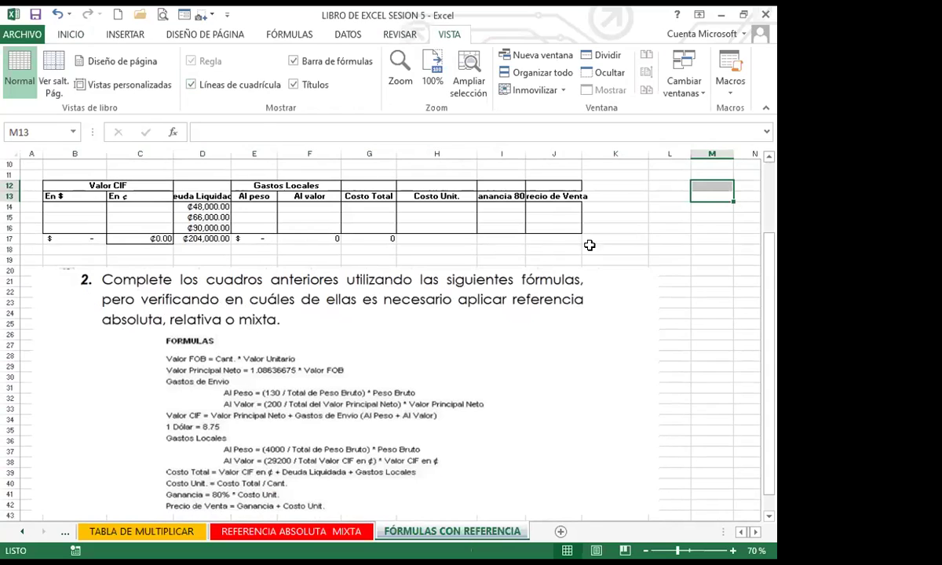
{"action": "left_click_drag", "start_coordinate": [583, 155], "coordinate": [597, 155]}
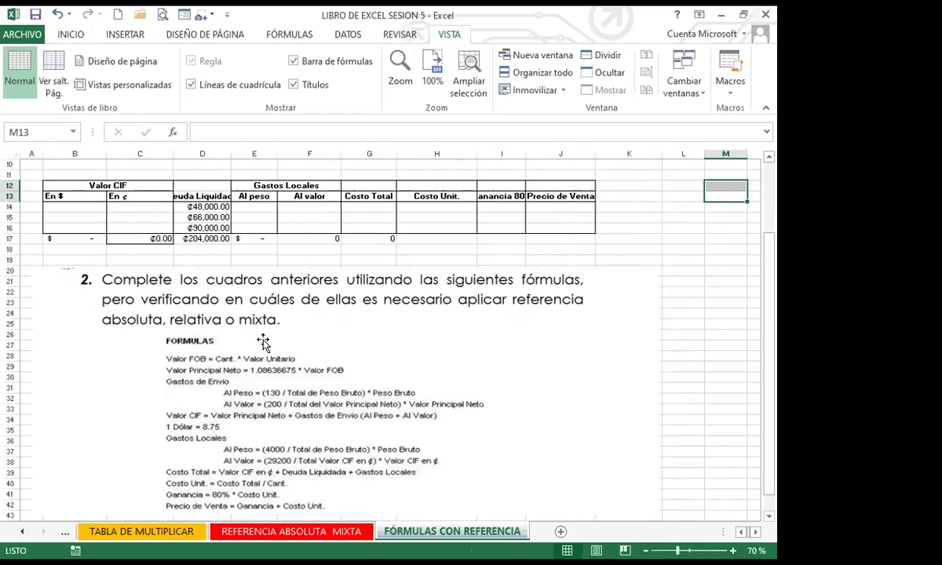
Calculate Valor FOB from Cant. and Valor Unitario with =D6*F6 in G6, and fill the formula down to G8.
{"action": "scroll", "coordinate": [348, 382], "scroll_direction": "up", "scroll_amount": 3}
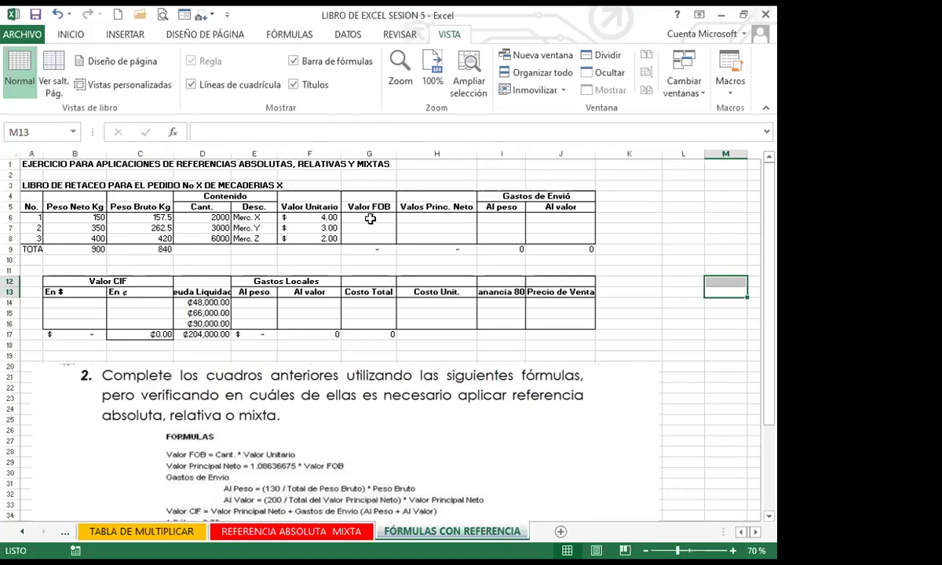
{"action": "left_click", "coordinate": [366, 219]}
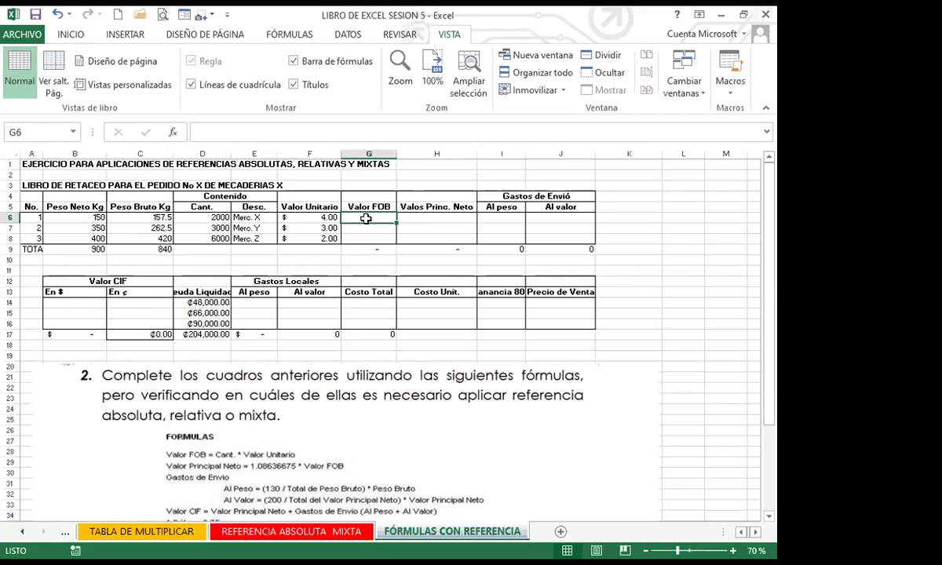
{"action": "left_click", "coordinate": [193, 217]}
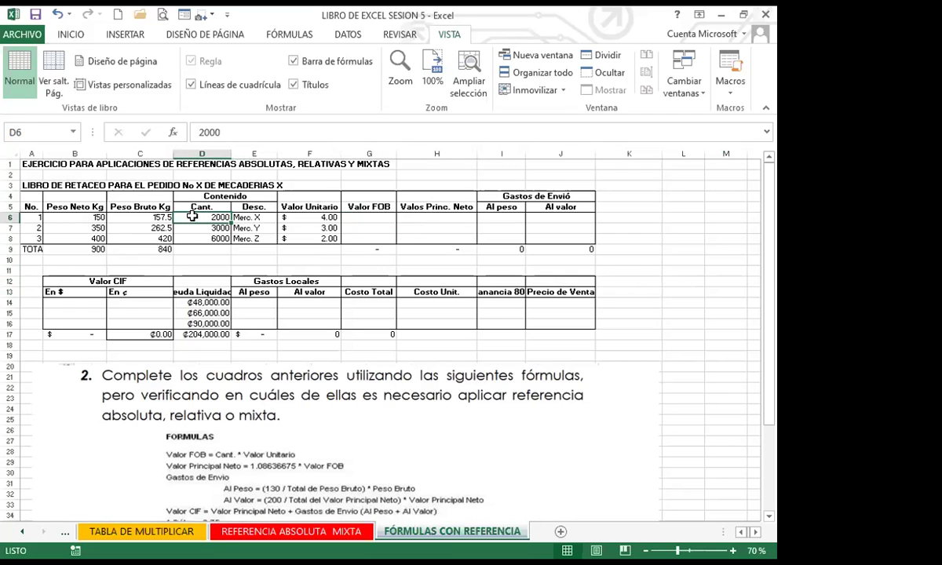
{"action": "left_click", "coordinate": [305, 219]}
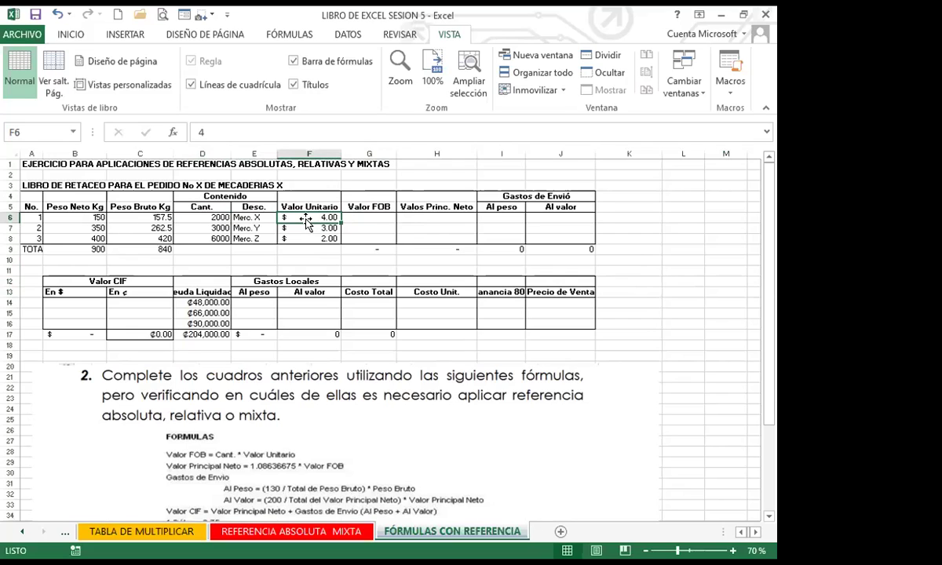
{"action": "left_click", "coordinate": [361, 219]}
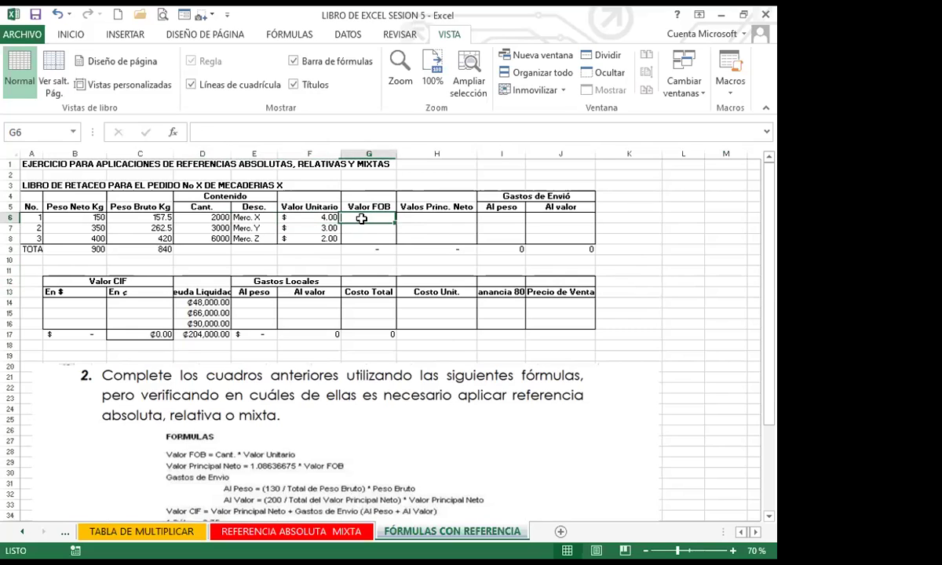
{"action": "type", "text": "="}
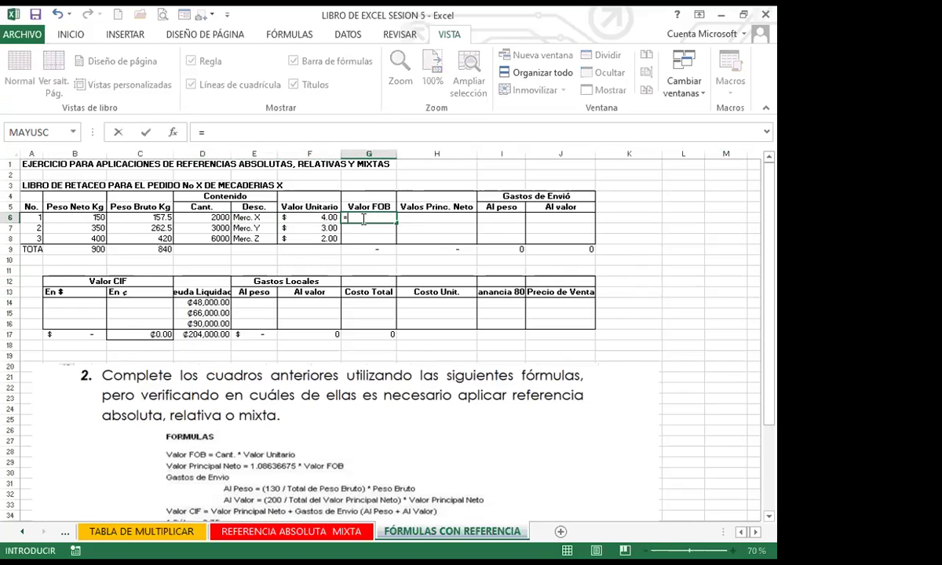
{"action": "left_click", "coordinate": [201, 218]}
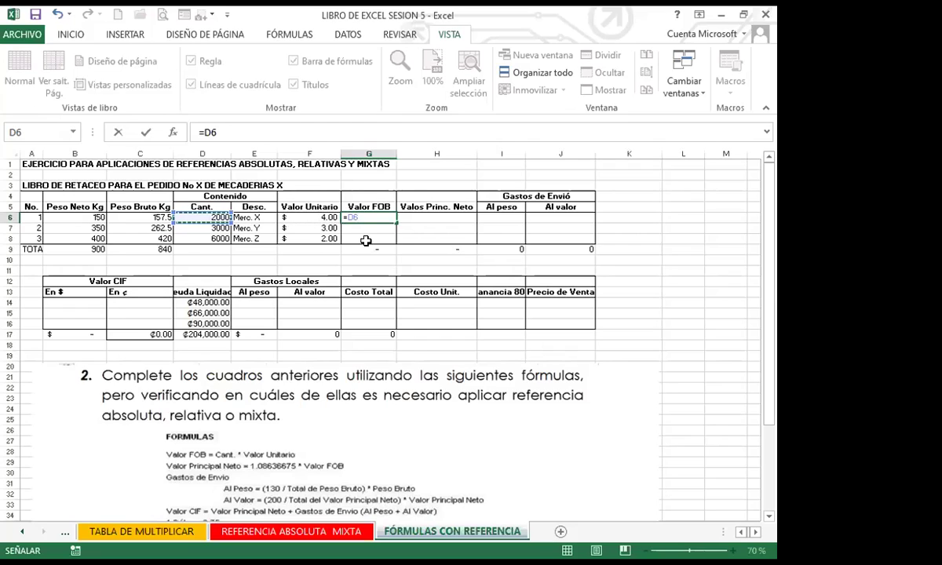
{"action": "type", "text": "*"}
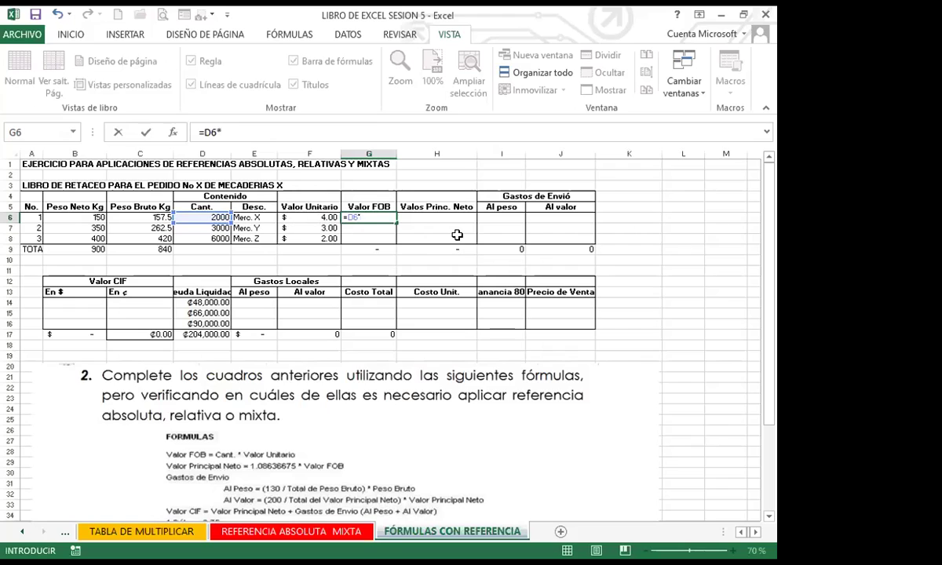
{"action": "left_click", "coordinate": [299, 219]}
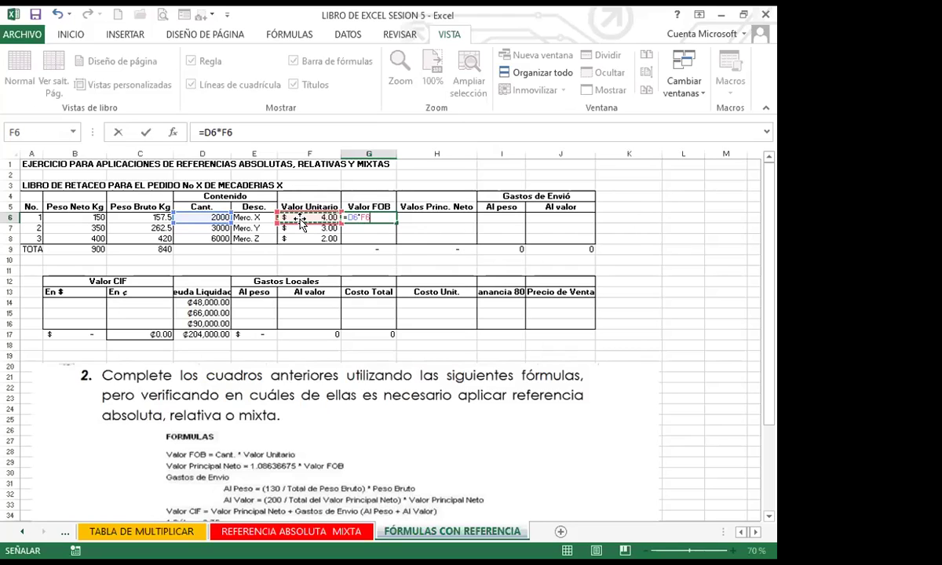
{"action": "key", "text": "Return"}
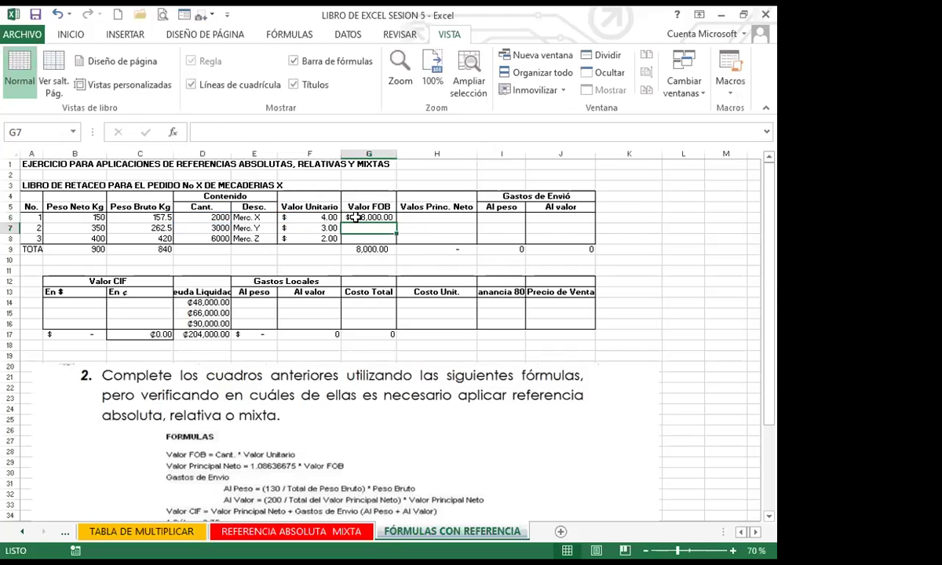
{"action": "left_click", "coordinate": [366, 217]}
{"action": "left_click_drag", "start_coordinate": [398, 225], "coordinate": [398, 238]}
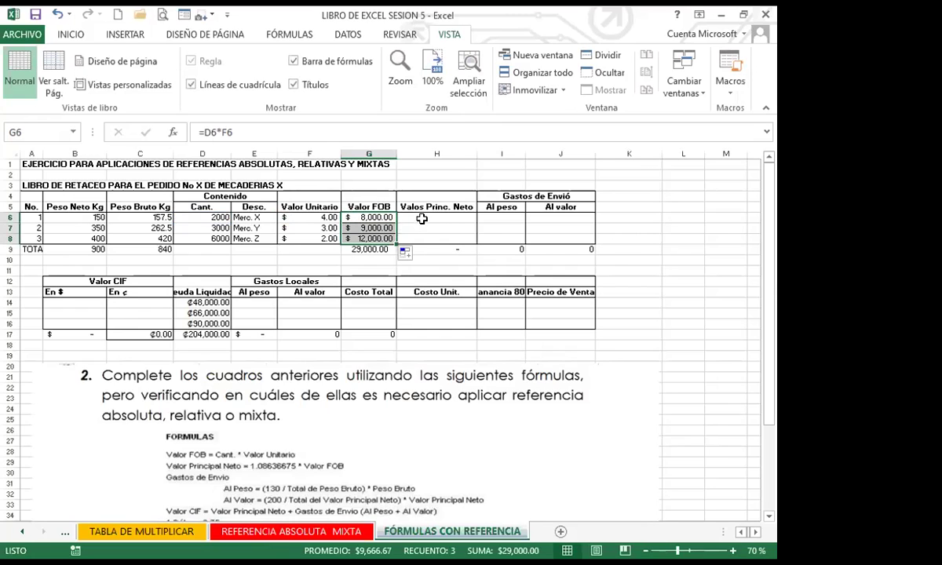
Calculate Valor Principal Neto with =1.08636675*G6 in H6 and fill the formula down to H8.
{"action": "left_click", "coordinate": [423, 216]}
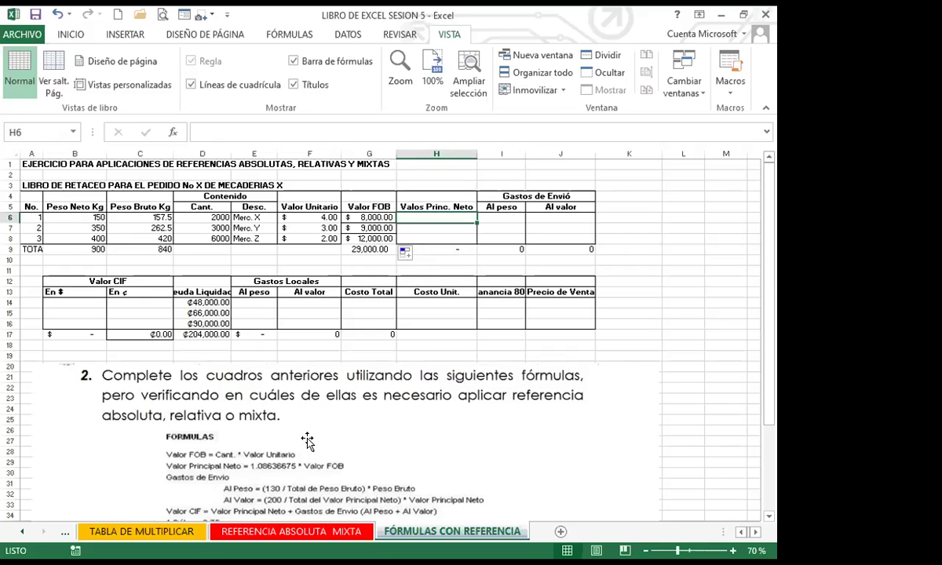
{"action": "type", "text": "="}
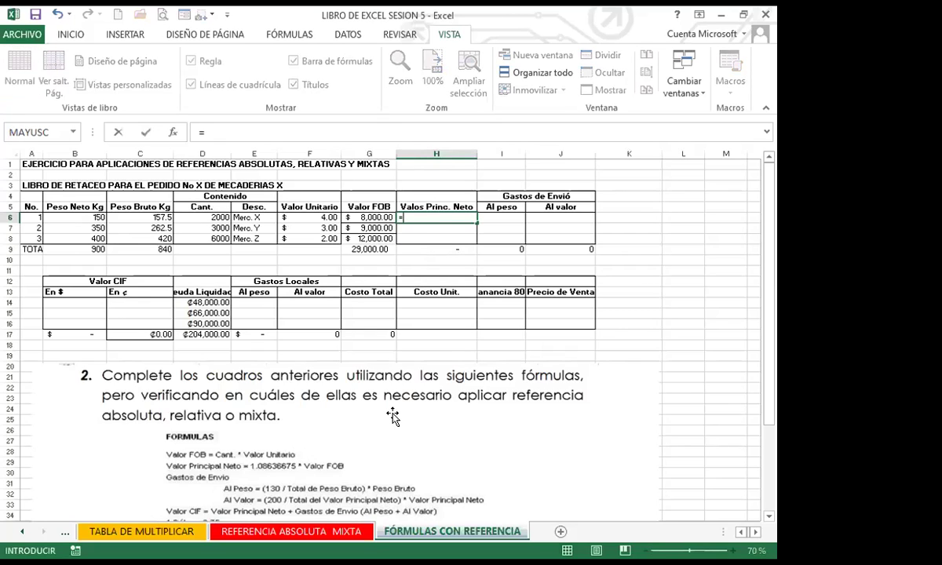
{"action": "type", "text": "1.08636675"}
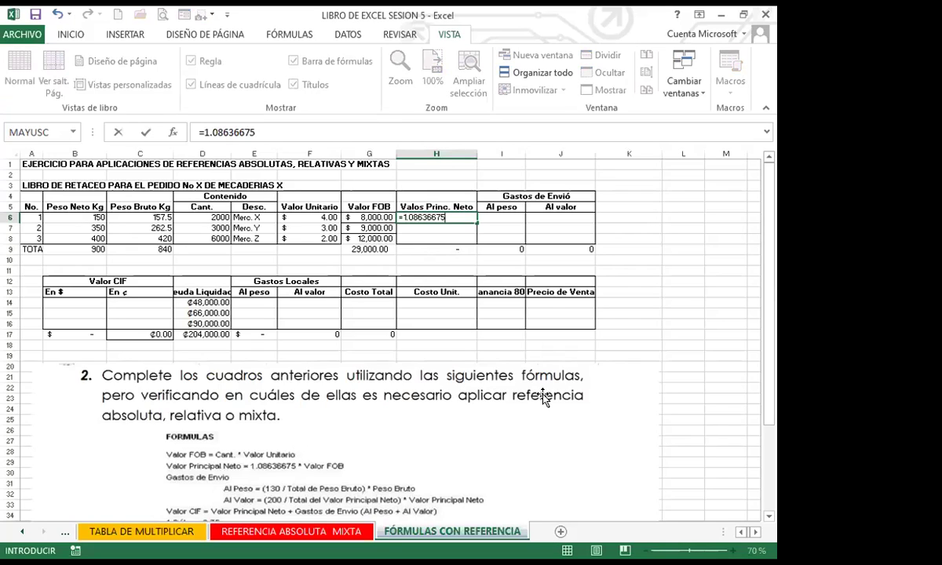
{"action": "type", "text": "*"}
{"action": "left_click", "coordinate": [391, 217]}
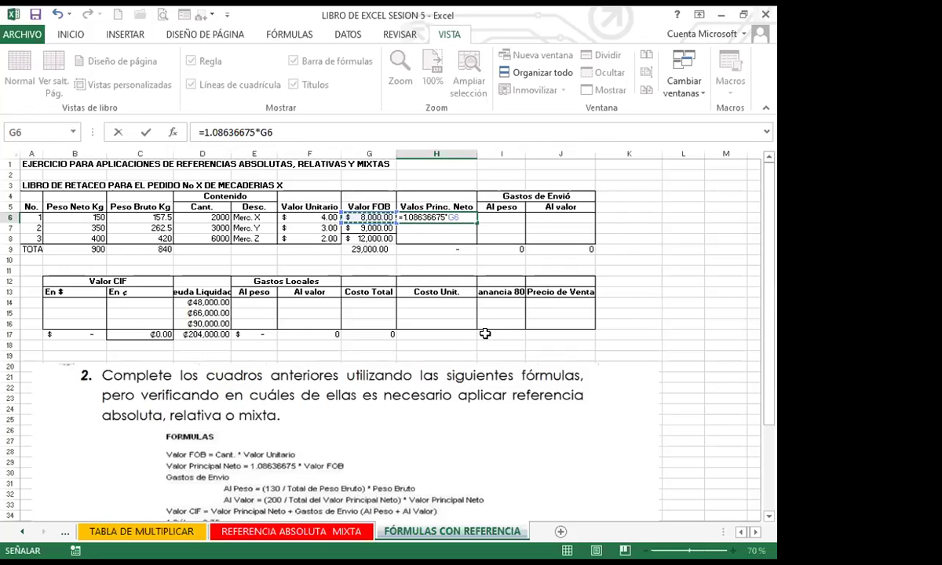
{"action": "key", "text": "ctrl+Return"}
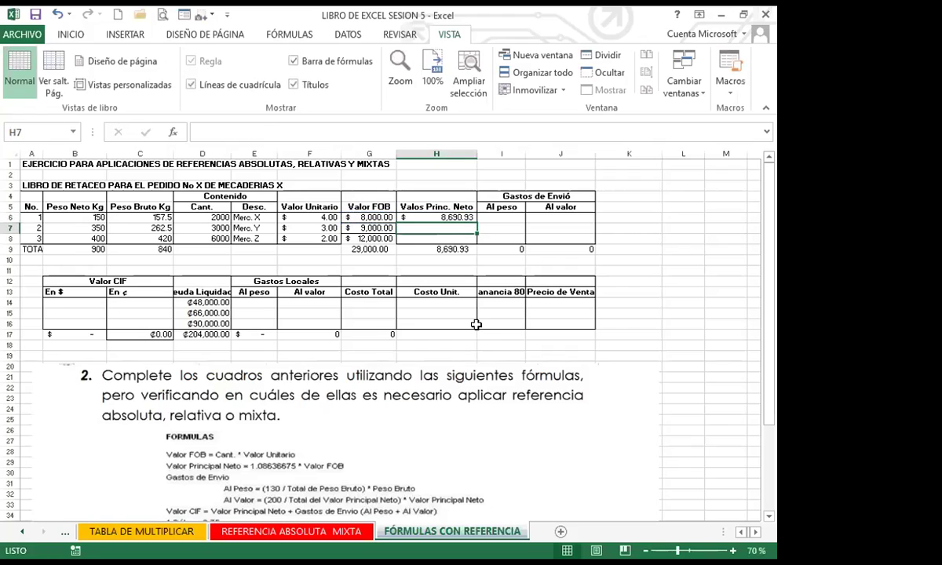
{"action": "left_click", "coordinate": [457, 221]}
{"action": "left_click_drag", "start_coordinate": [476, 223], "coordinate": [475, 242]}
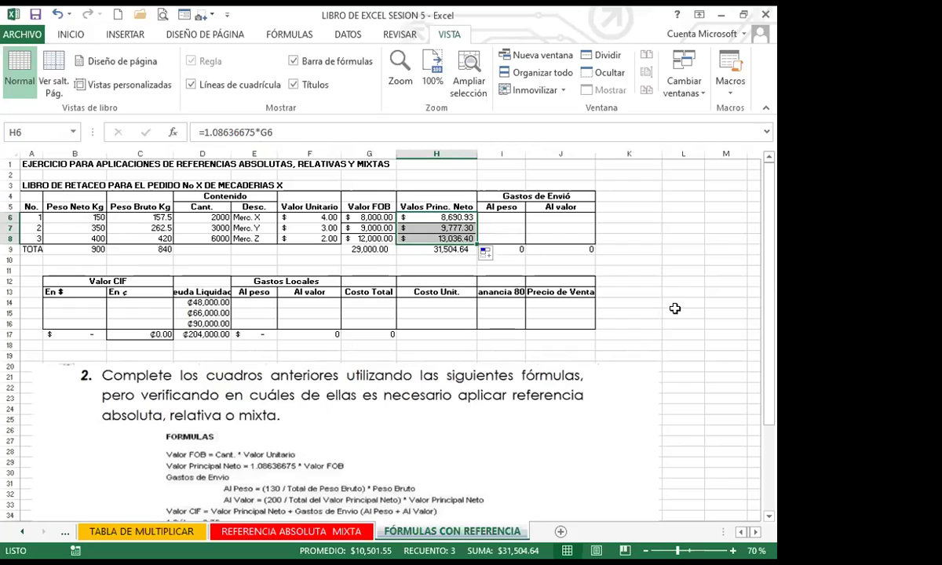
{"action": "left_click", "coordinate": [494, 219]}
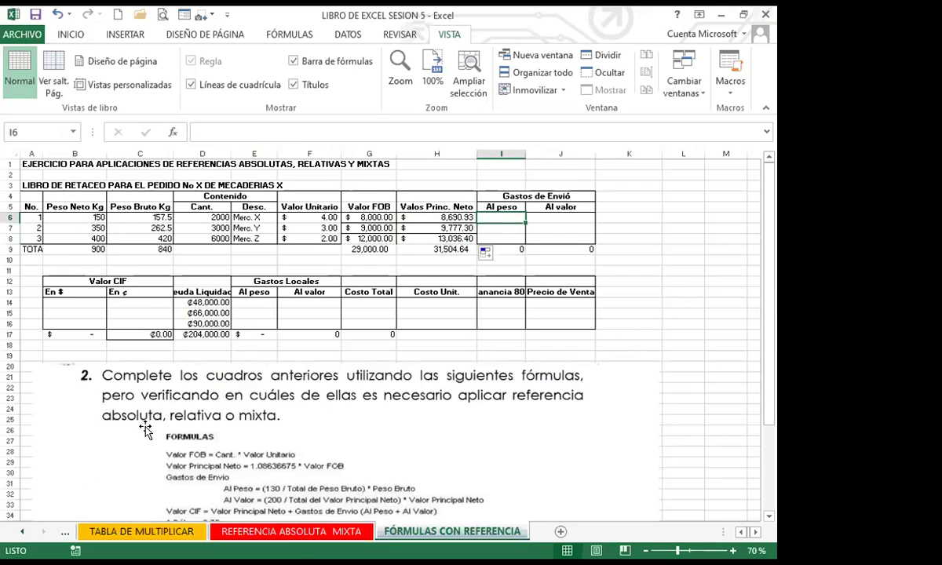
{"action": "scroll", "coordinate": [145, 428], "scroll_direction": "down", "scroll_amount": 2}
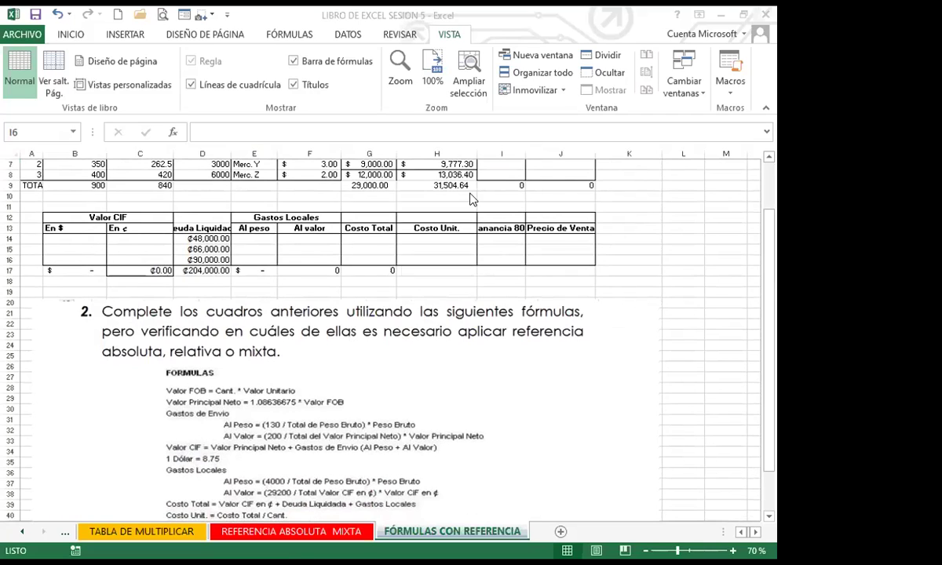
{"action": "scroll", "coordinate": [621, 290], "scroll_direction": "up", "scroll_amount": 2}
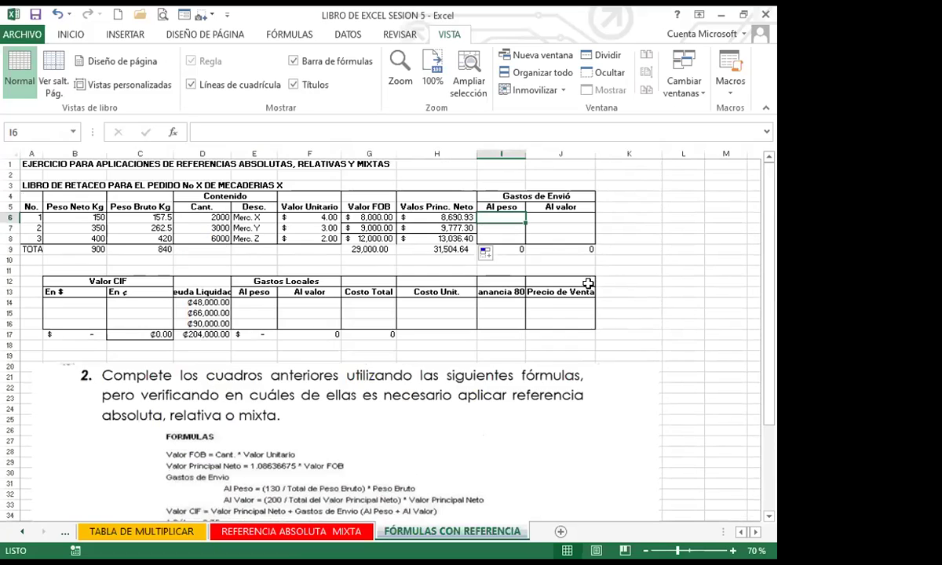
{"action": "left_click", "coordinate": [501, 207]}
{"action": "left_click", "coordinate": [559, 209]}
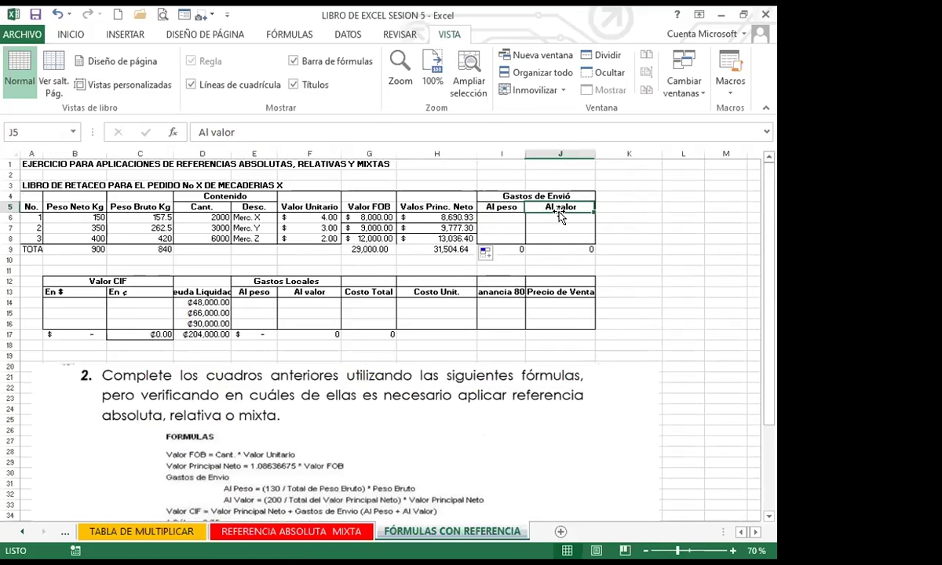
{"action": "left_click", "coordinate": [490, 218]}
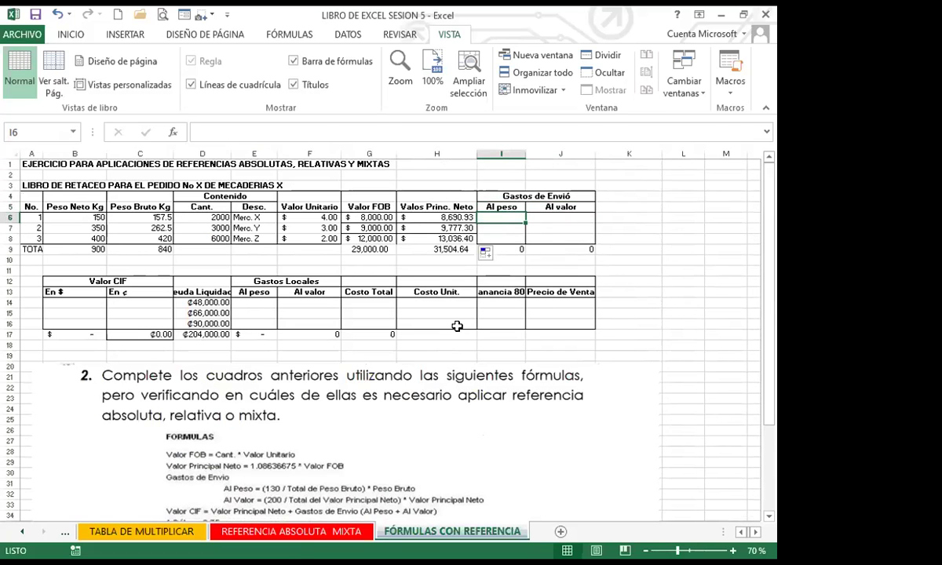
{"action": "type", "text": "="}
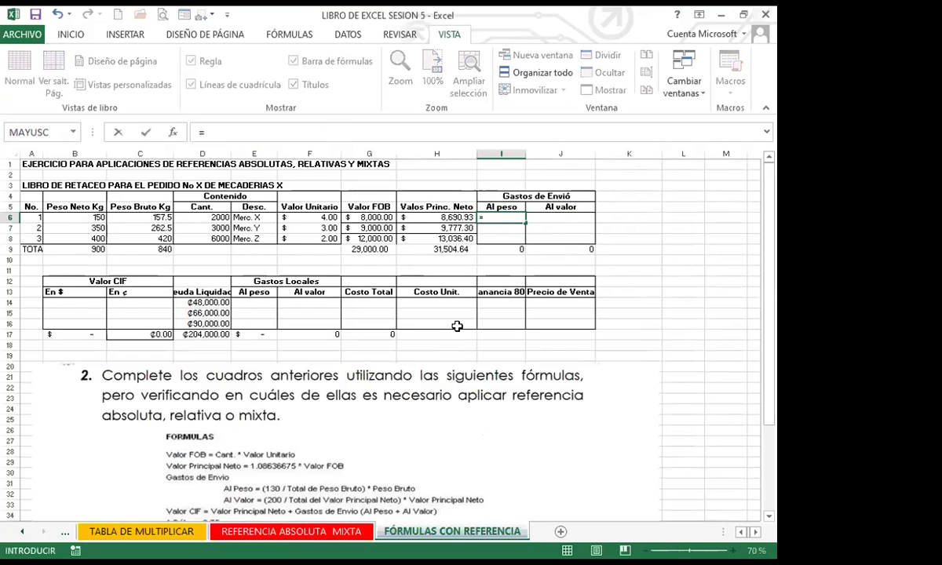
{"action": "type", "text": "("}
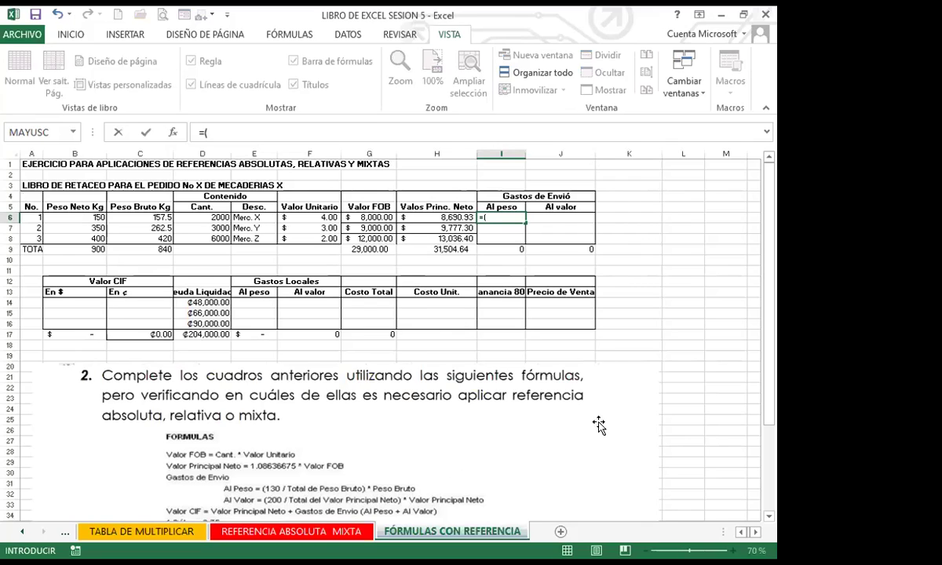
{"action": "type", "text": "130/"}
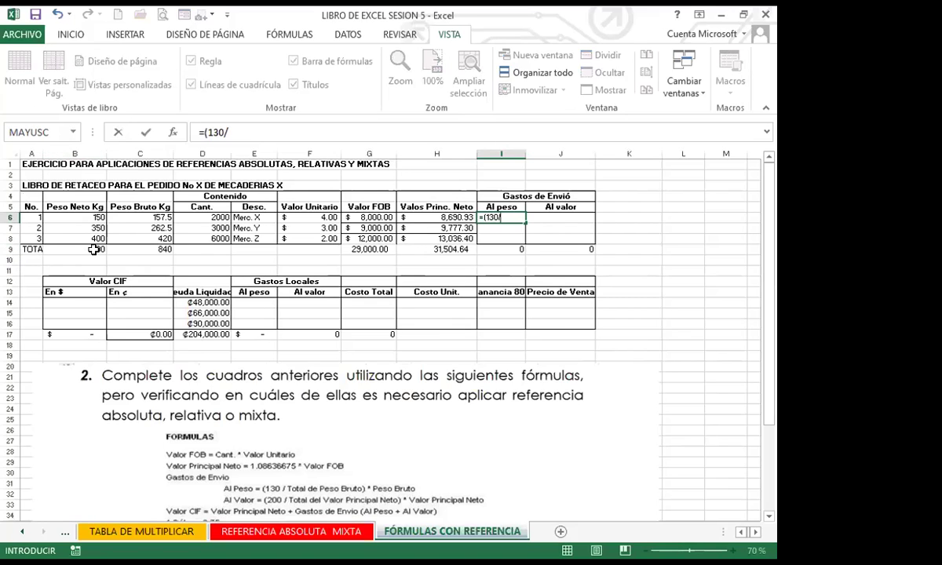
{"action": "left_click", "coordinate": [144, 248]}
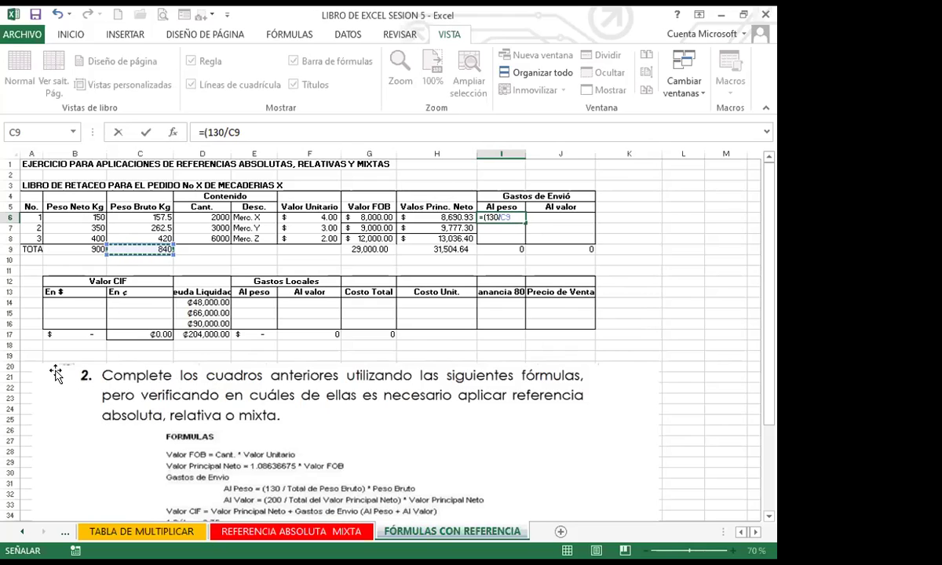
{"action": "key", "text": "BackSpace"}
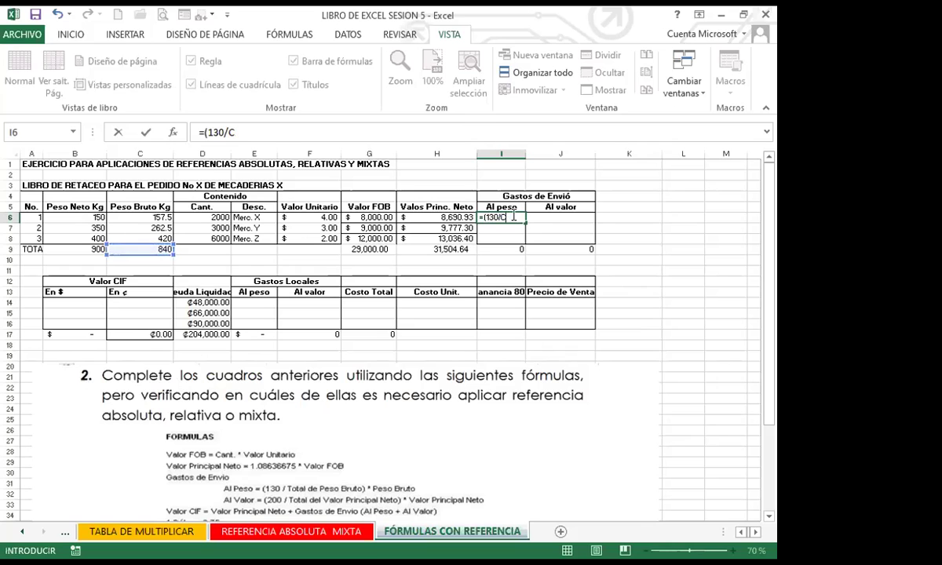
{"action": "key", "text": "Escape"}
{"action": "left_click", "coordinate": [657, 250]}
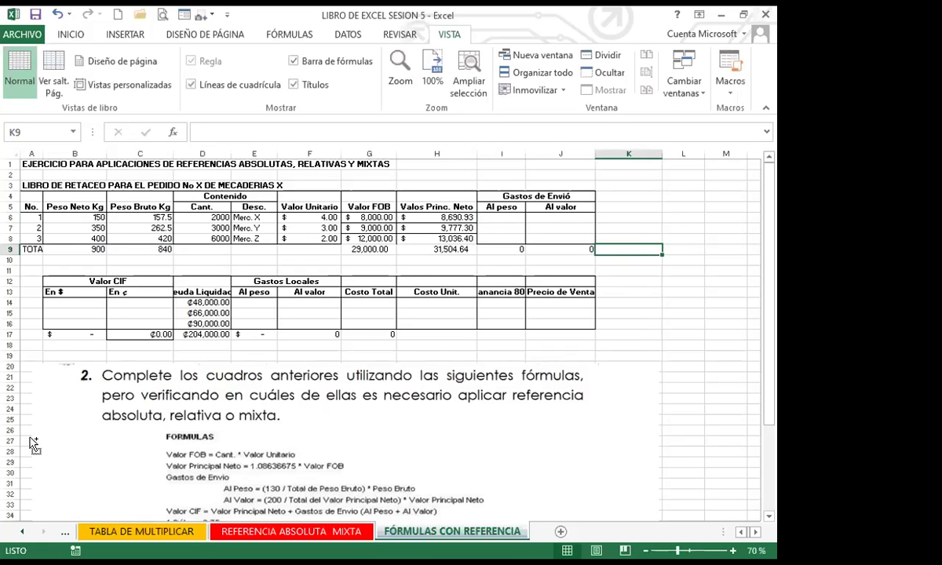
Start the Gastos de Envío Al peso formula in I6 with =(130/, following the listed formulas.
{"action": "scroll", "coordinate": [67, 436], "scroll_direction": "up", "scroll_amount": 1}
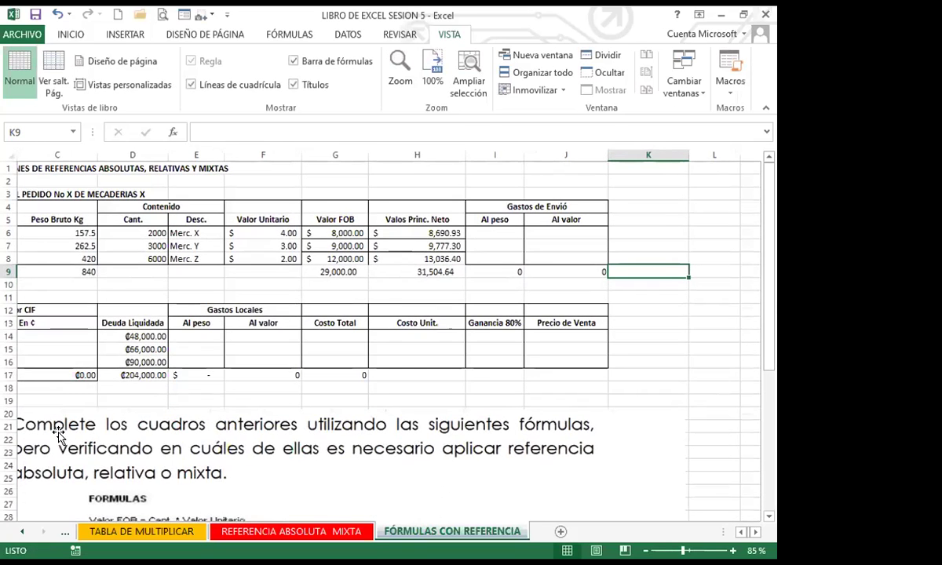
{"action": "left_click", "coordinate": [495, 233]}
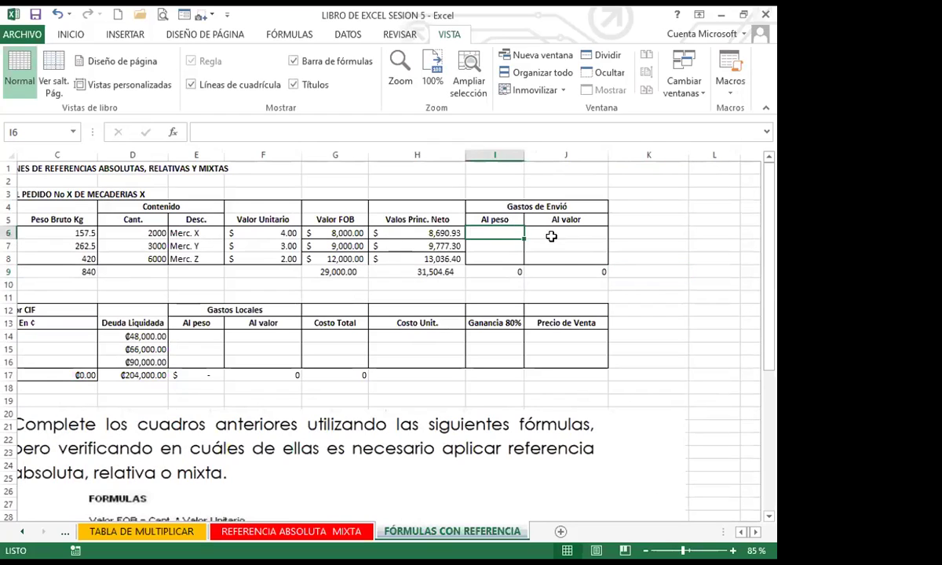
{"action": "type", "text": "="}
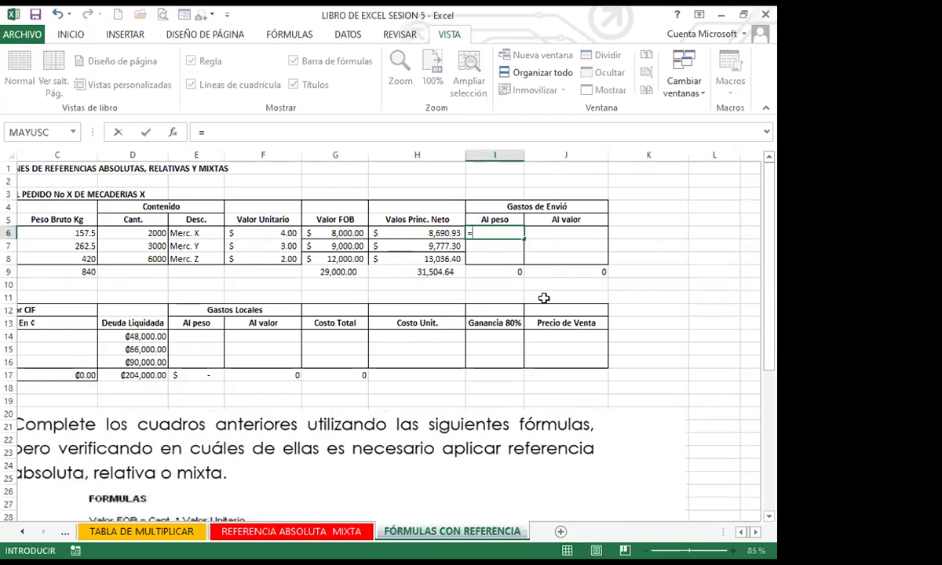
{"action": "type", "text": "("}
{"action": "scroll", "coordinate": [328, 376], "scroll_direction": "down", "scroll_amount": 2}
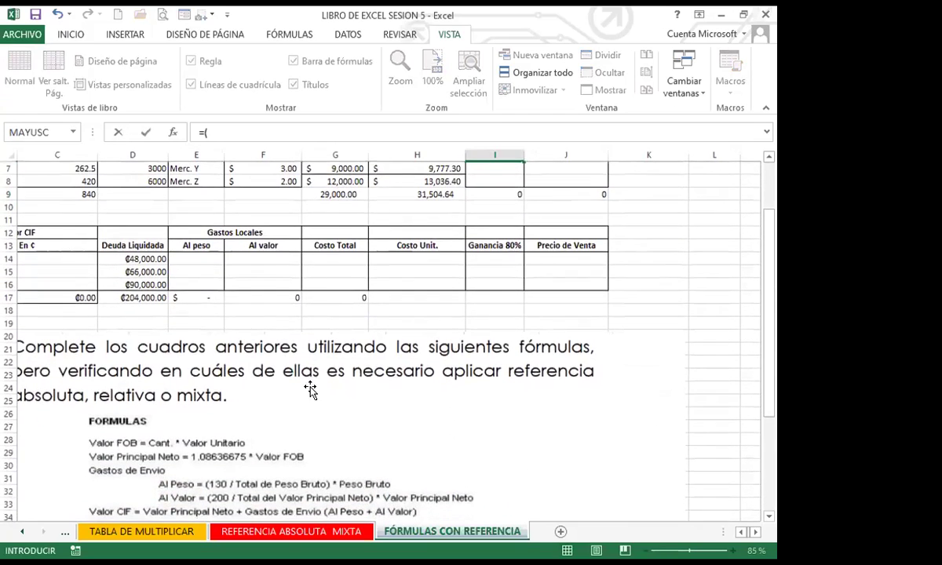
{"action": "scroll", "coordinate": [526, 362], "scroll_direction": "up", "scroll_amount": 2}
{"action": "type", "text": "1"}
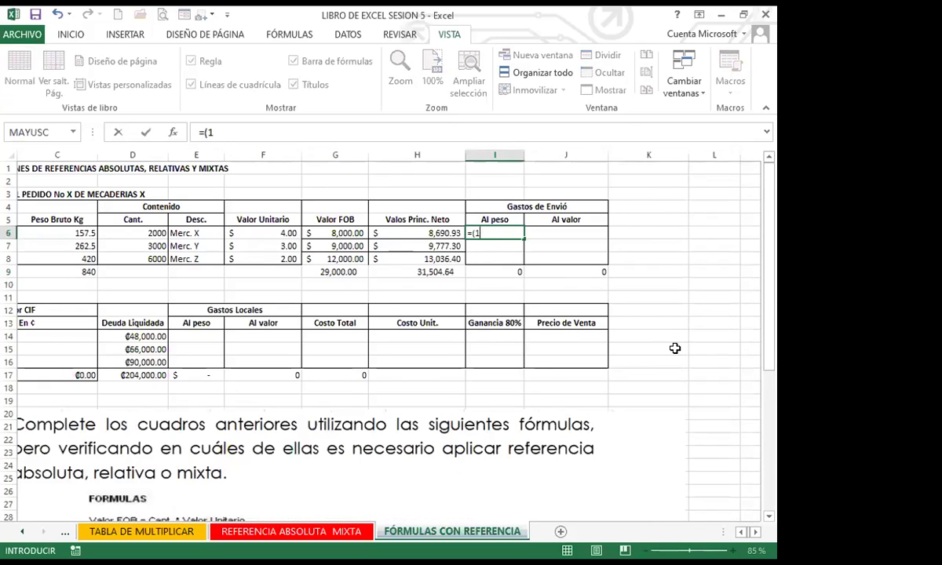
{"action": "type", "text": "30/"}
Divide by the Peso Bruto total as the absolute reference $C$9 and close the parenthesis in the I6 formula.
{"action": "scroll", "coordinate": [308, 455], "scroll_direction": "down", "scroll_amount": 3}
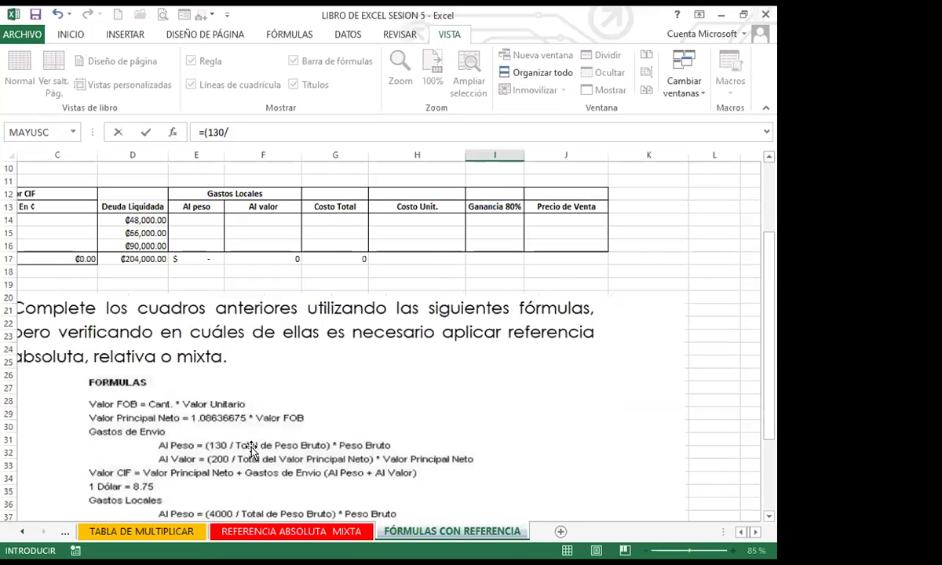
{"action": "scroll", "coordinate": [236, 365], "scroll_direction": "up", "scroll_amount": 2}
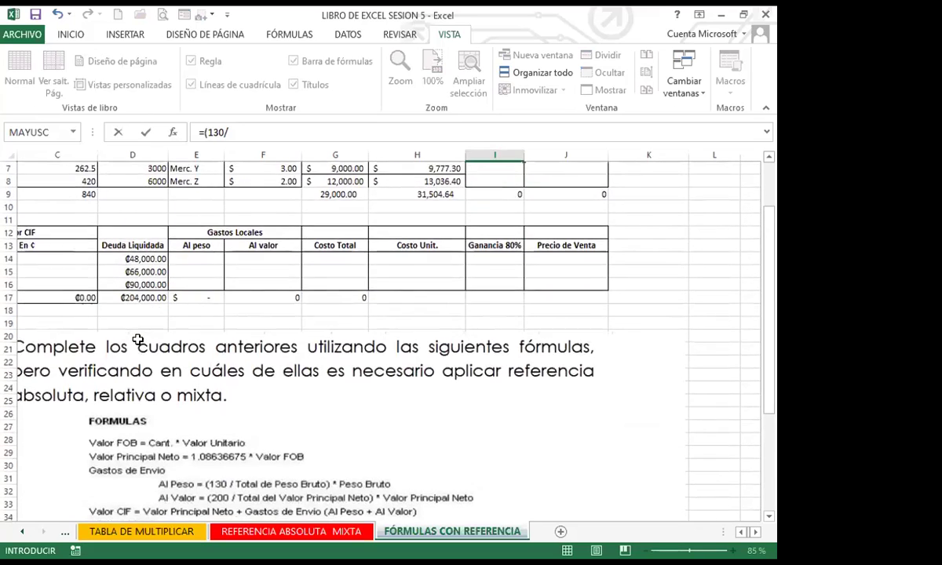
{"action": "scroll", "coordinate": [98, 268], "scroll_direction": "up", "scroll_amount": 1}
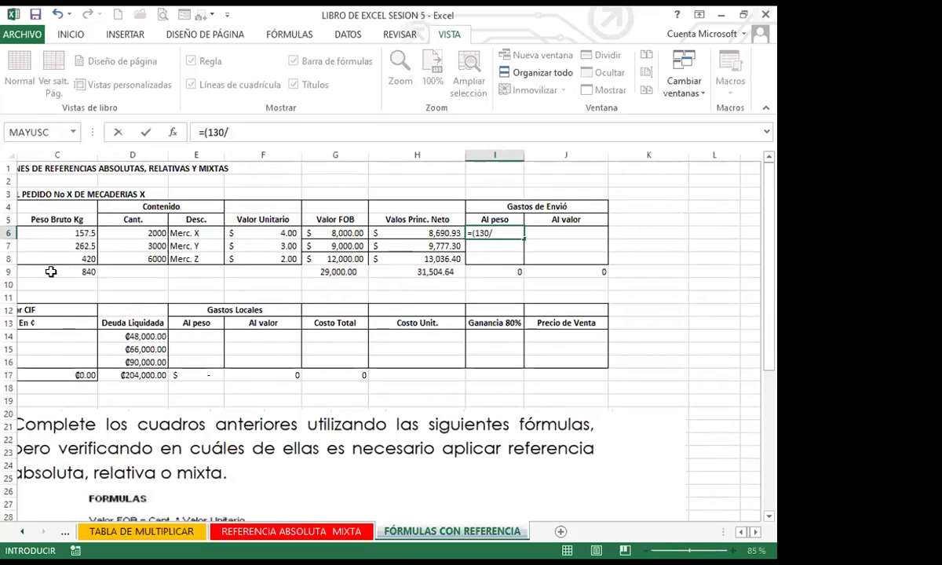
{"action": "left_click", "coordinate": [59, 271]}
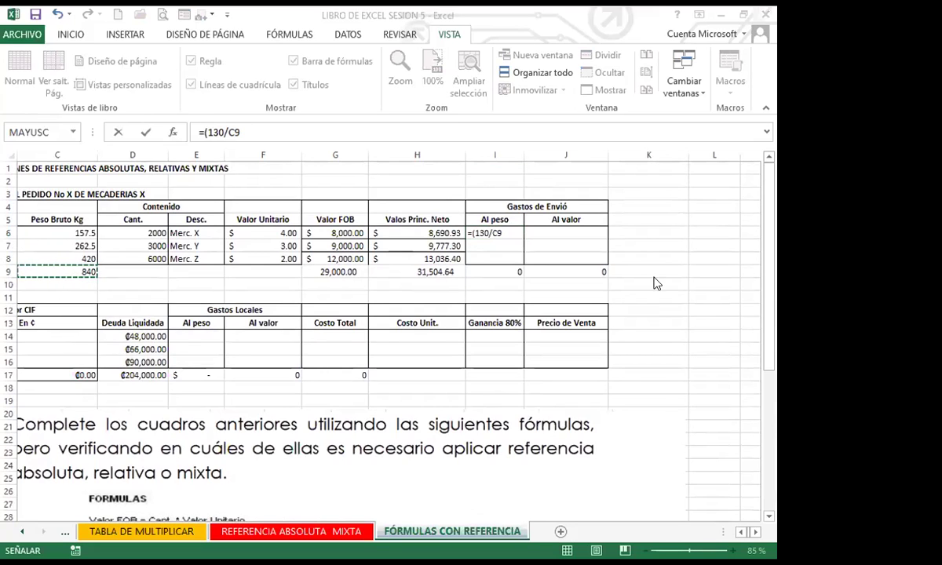
{"action": "left_click", "coordinate": [503, 229]}
{"action": "left_click", "coordinate": [502, 234]}
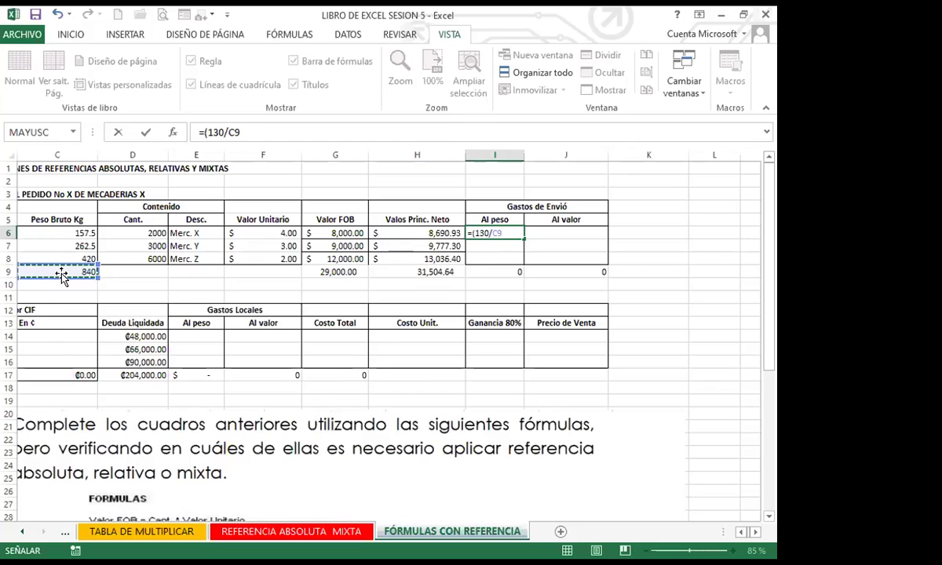
{"action": "key", "text": "F4"}
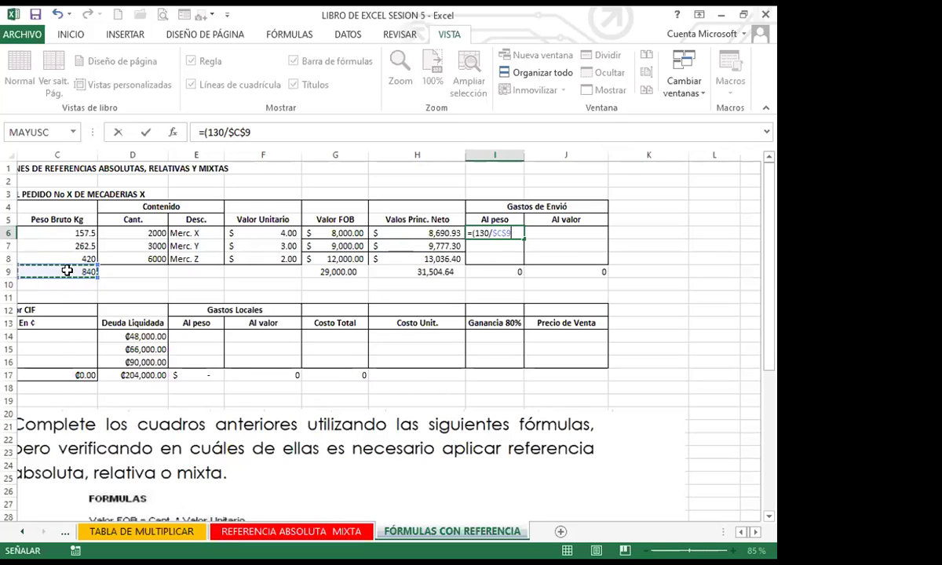
{"action": "type", "text": ")"}
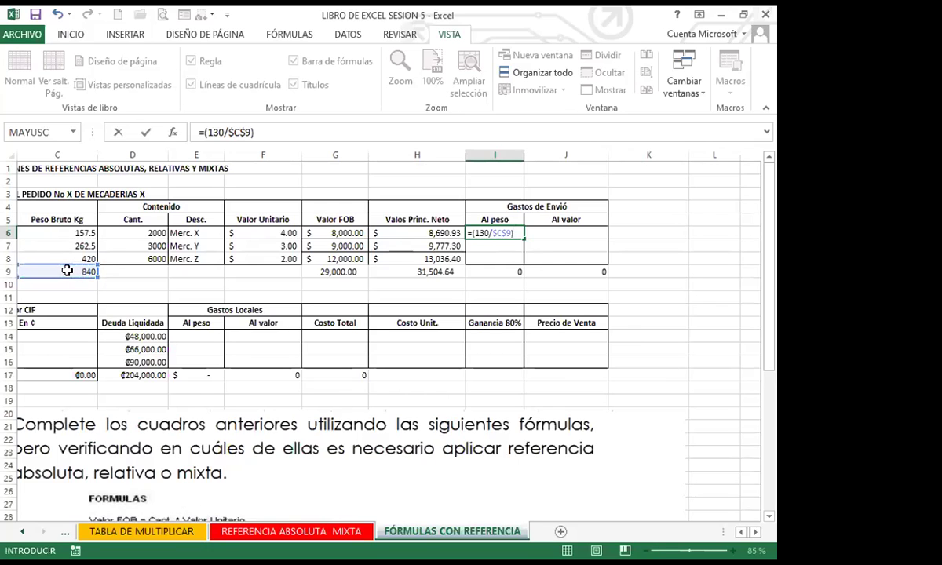
Complete the I6 formula by multiplying by the Peso Bruto in C6, adding a $ to make that reference mixed.
{"action": "scroll", "coordinate": [216, 408], "scroll_direction": "down", "scroll_amount": 4}
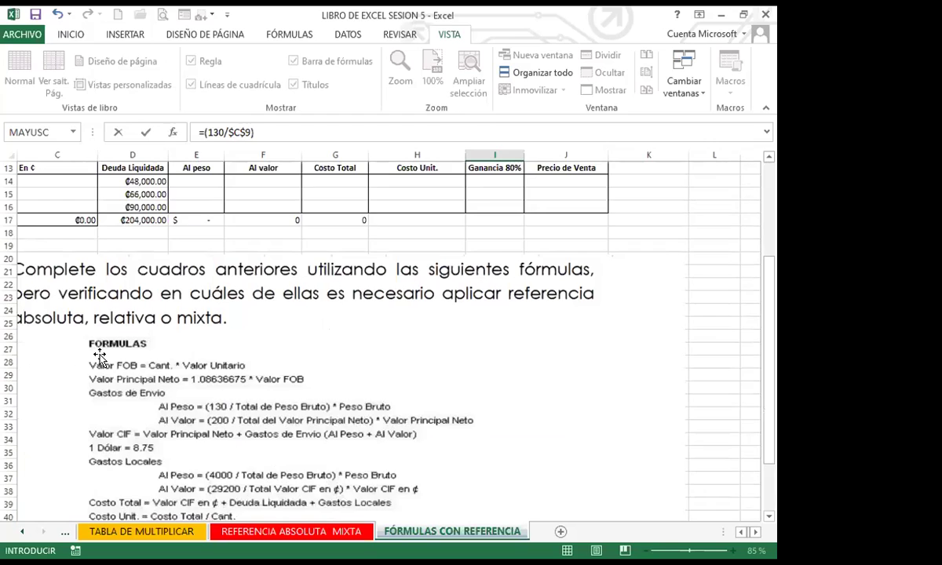
{"action": "scroll", "coordinate": [155, 339], "scroll_direction": "up", "scroll_amount": 2}
{"action": "scroll", "coordinate": [155, 339], "scroll_direction": "up", "scroll_amount": 2}
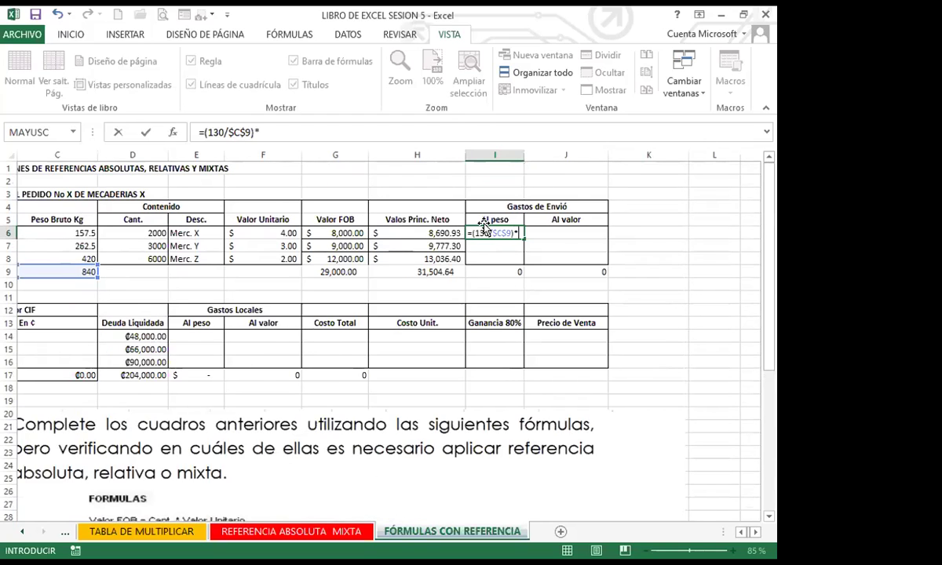
{"action": "left_click", "coordinate": [71, 232]}
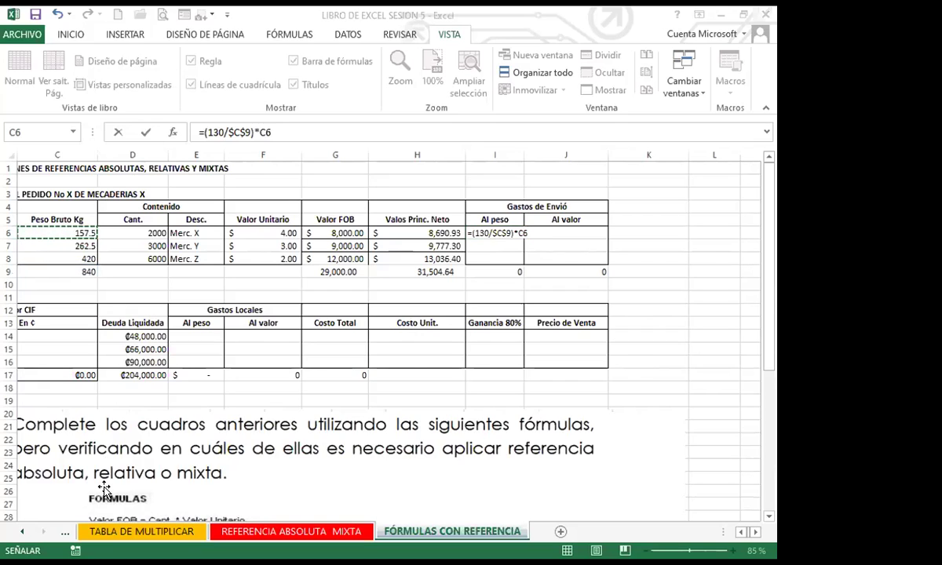
{"action": "left_click", "coordinate": [518, 234]}
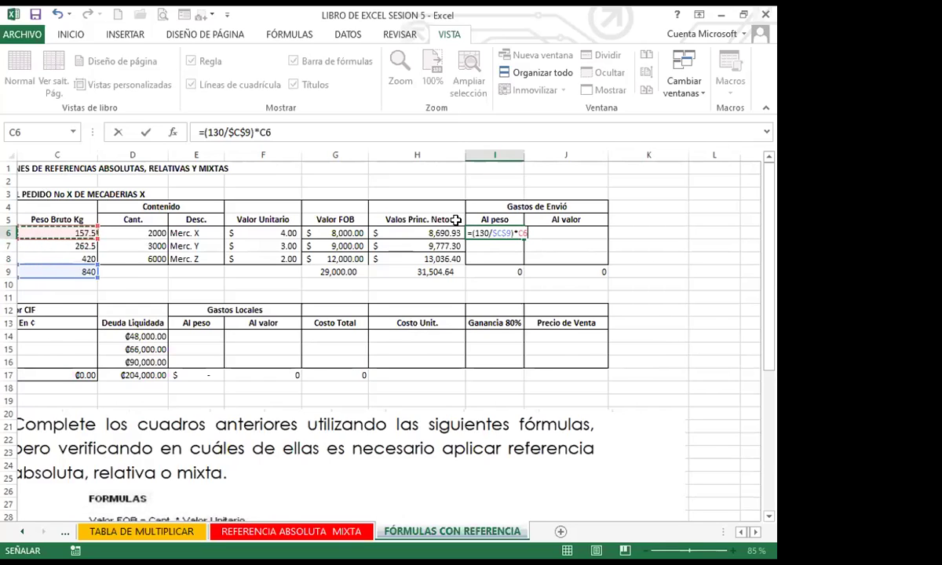
{"action": "left_click", "coordinate": [520, 234]}
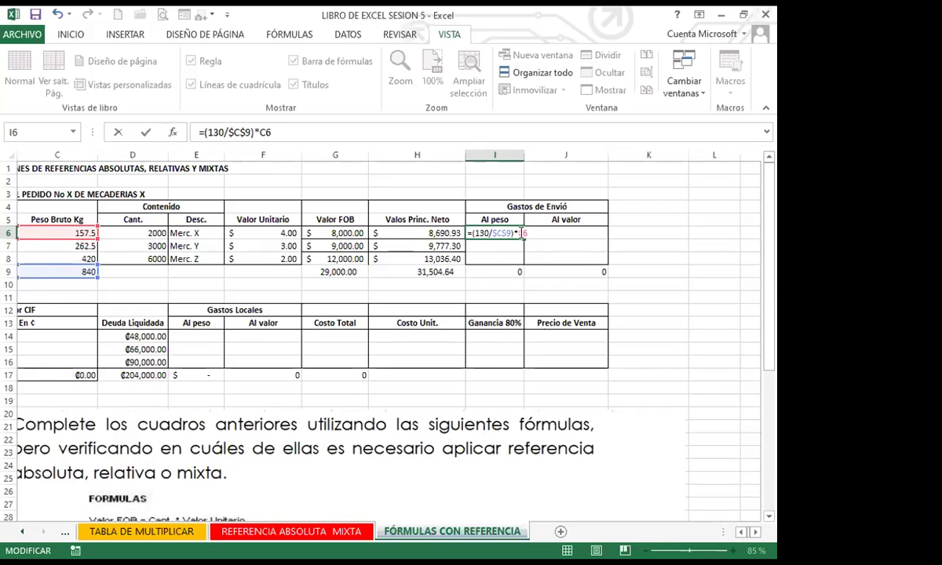
{"action": "type", "text": "$"}
{"action": "key", "text": "Return"}
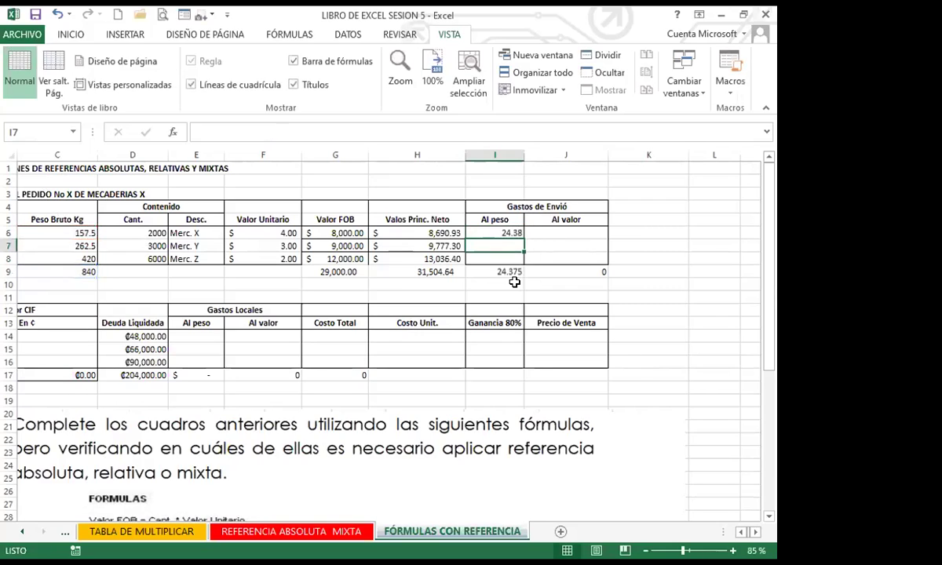
Fill the Al peso formula in I6 down to I8.
{"action": "left_click", "coordinate": [499, 233]}
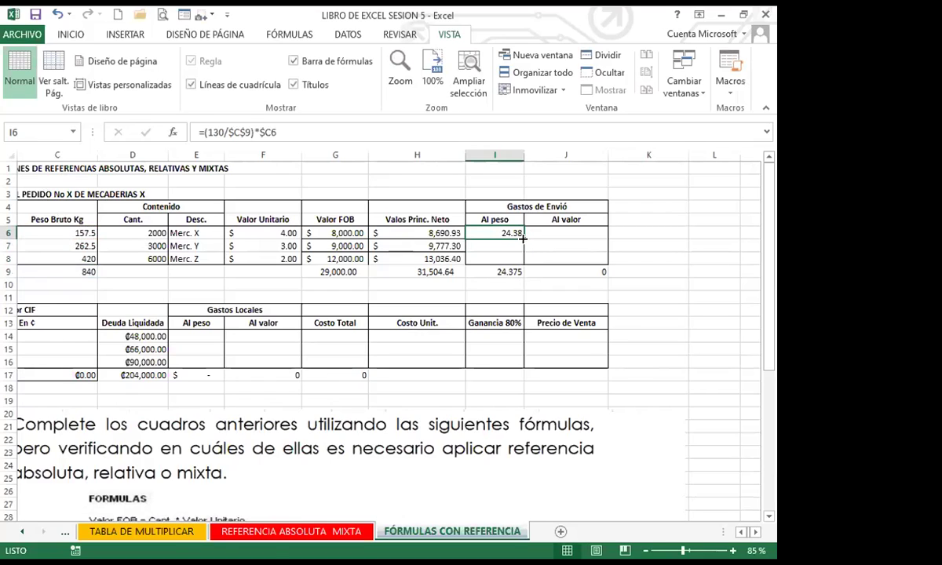
{"action": "left_click_drag", "start_coordinate": [523, 238], "coordinate": [518, 261]}
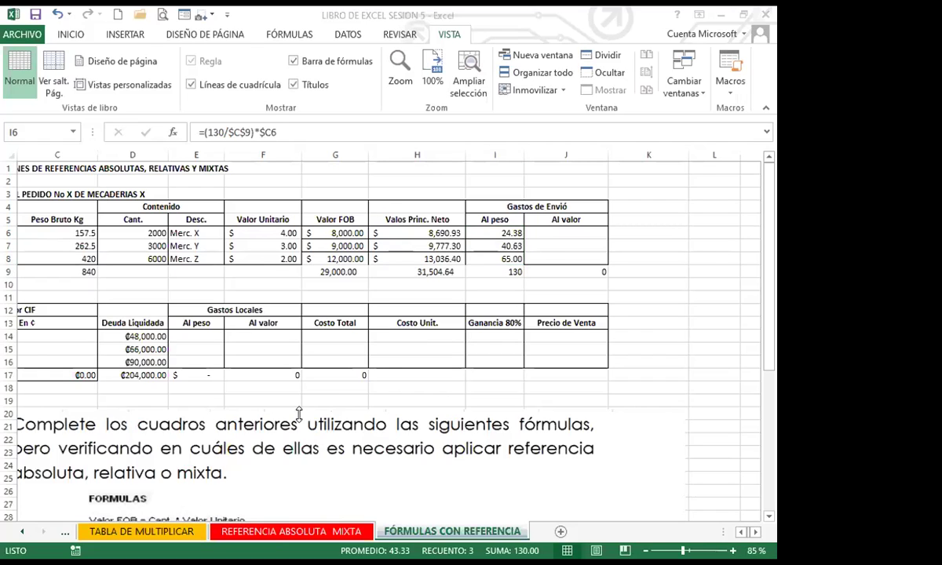
Remove the $ from $C6 in the I6 formula to make it relative, and refill the formula down to I8.
{"action": "left_click", "coordinate": [491, 233]}
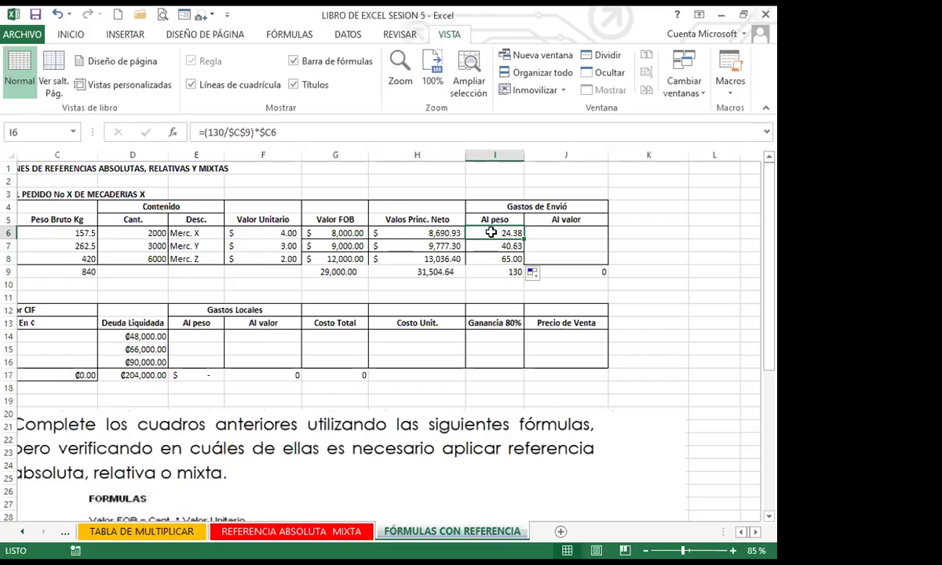
{"action": "left_click", "coordinate": [265, 133]}
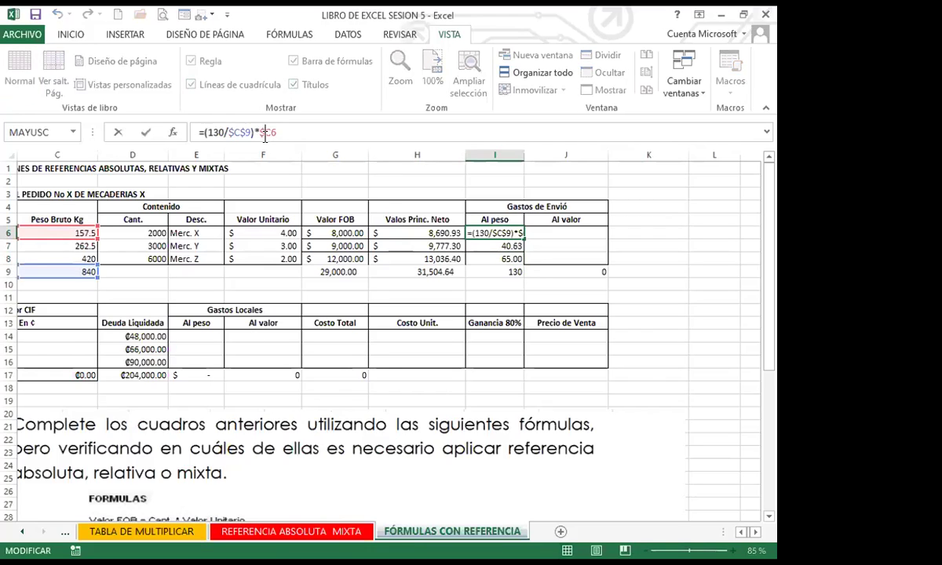
{"action": "key", "text": "BackSpace"}
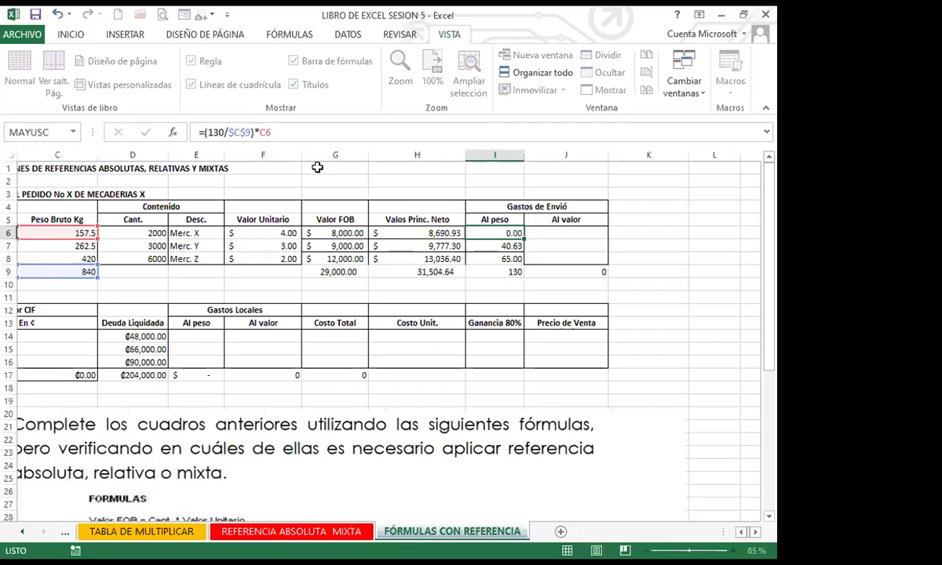
{"action": "key", "text": "Return"}
{"action": "left_click", "coordinate": [486, 233]}
{"action": "left_click_drag", "start_coordinate": [522, 239], "coordinate": [526, 263]}
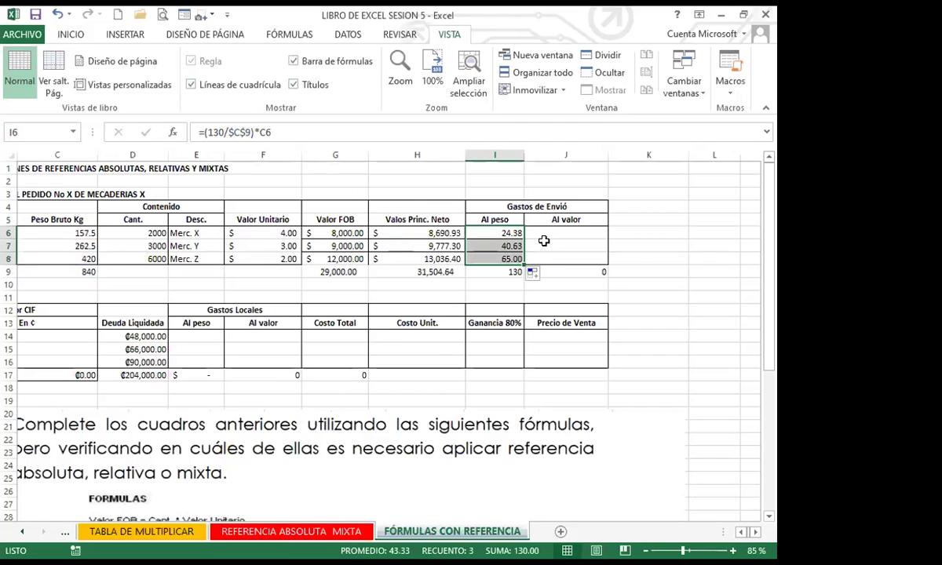
Restore the mixed reference in I6 so the formula reads =(130/$C$9)*$C6, and fill it down to I8.
{"action": "left_click", "coordinate": [483, 233]}
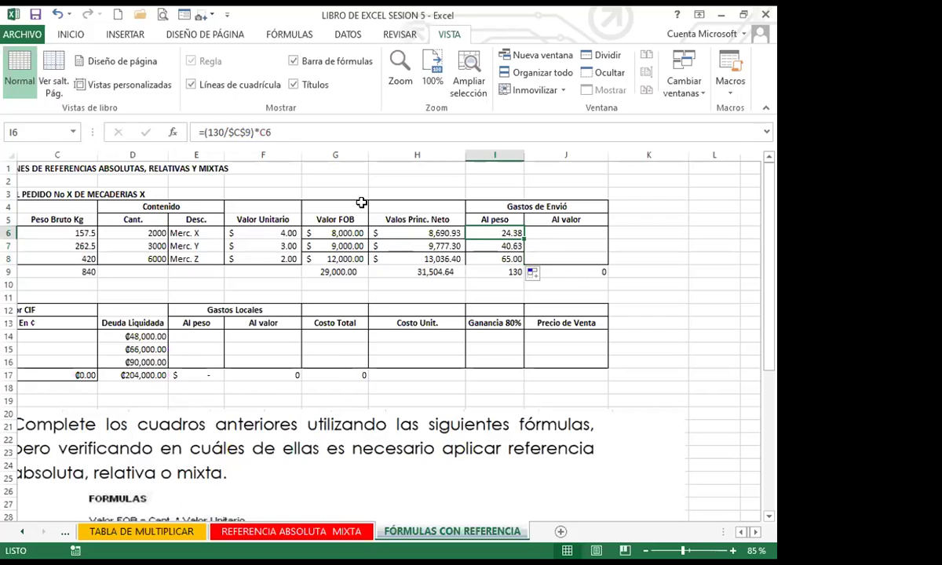
{"action": "key", "text": "F2"}
{"action": "key", "text": "F4"}
{"action": "key", "text": "F4"}
{"action": "key", "text": "F4"}
{"action": "key", "text": "ctrl+Return"}
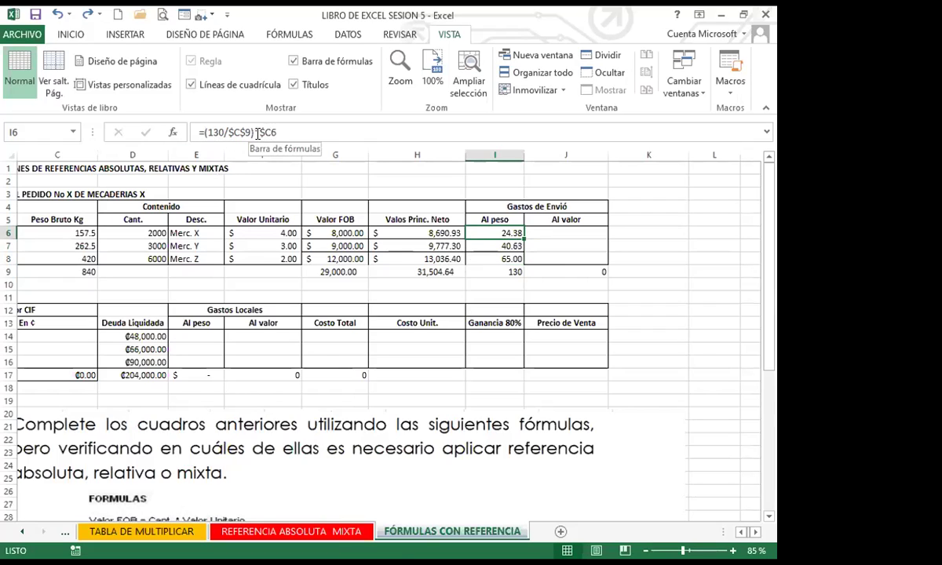
{"action": "left_click_drag", "start_coordinate": [522, 236], "coordinate": [523, 260]}
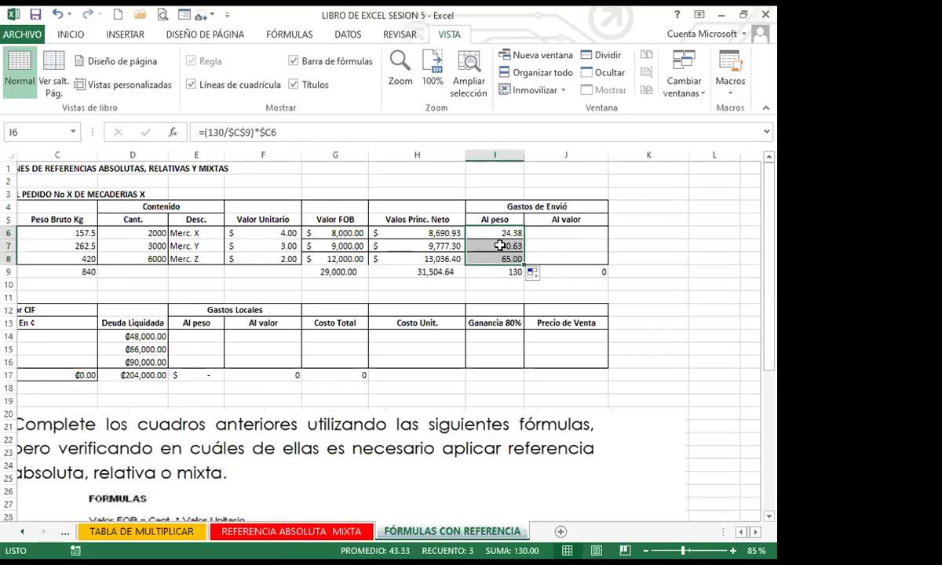
Examine the Al peso formula in I6 against its Peso Bruto cells C6 and C9, and check Deuda Liquidada in D14.
{"action": "left_click", "coordinate": [497, 233]}
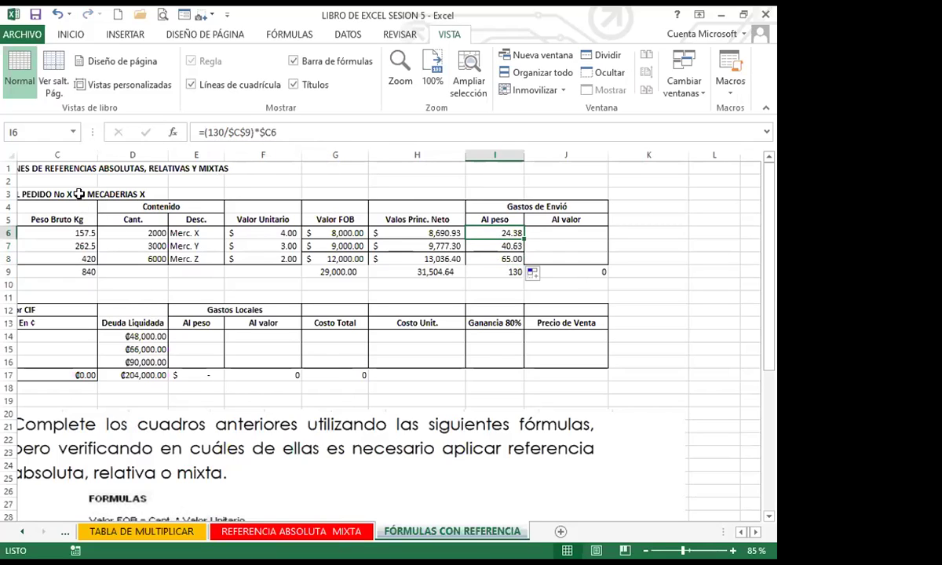
{"action": "left_click", "coordinate": [71, 229]}
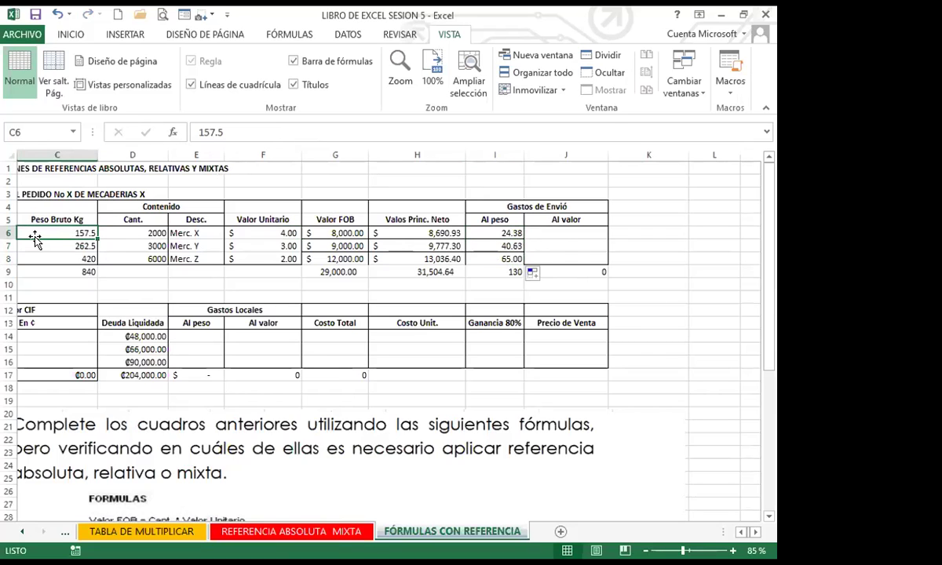
{"action": "left_click", "coordinate": [71, 270]}
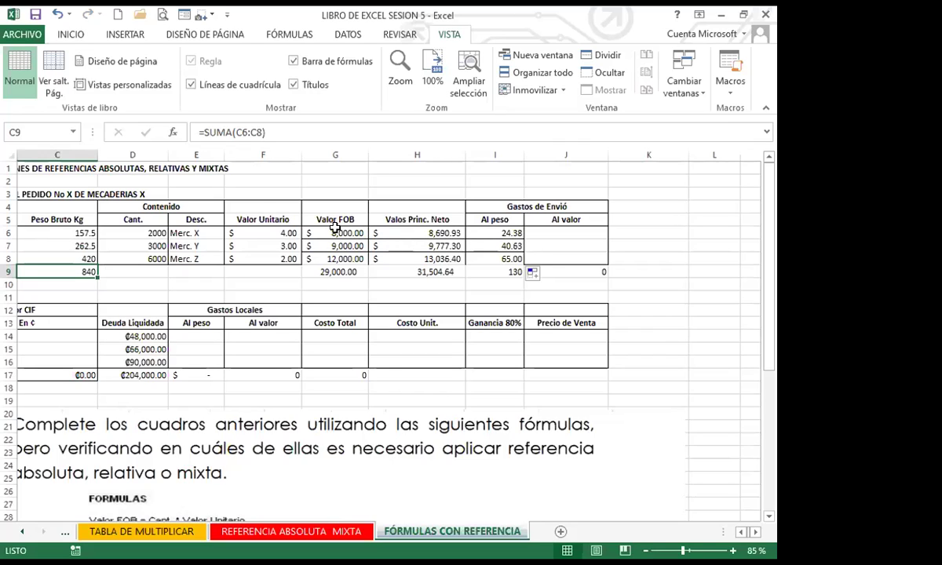
{"action": "left_click", "coordinate": [496, 233]}
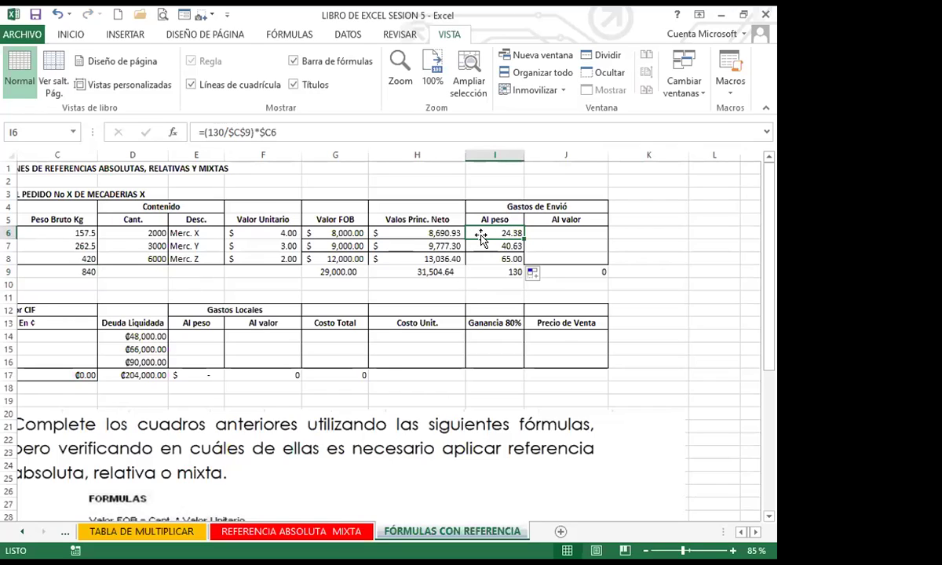
{"action": "left_click", "coordinate": [143, 336]}
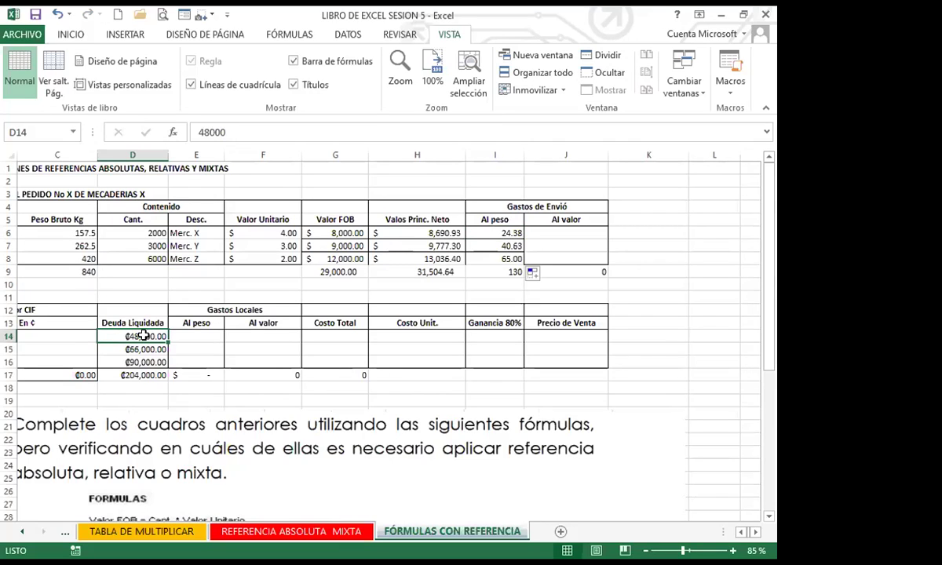
{"action": "left_click", "coordinate": [480, 232]}
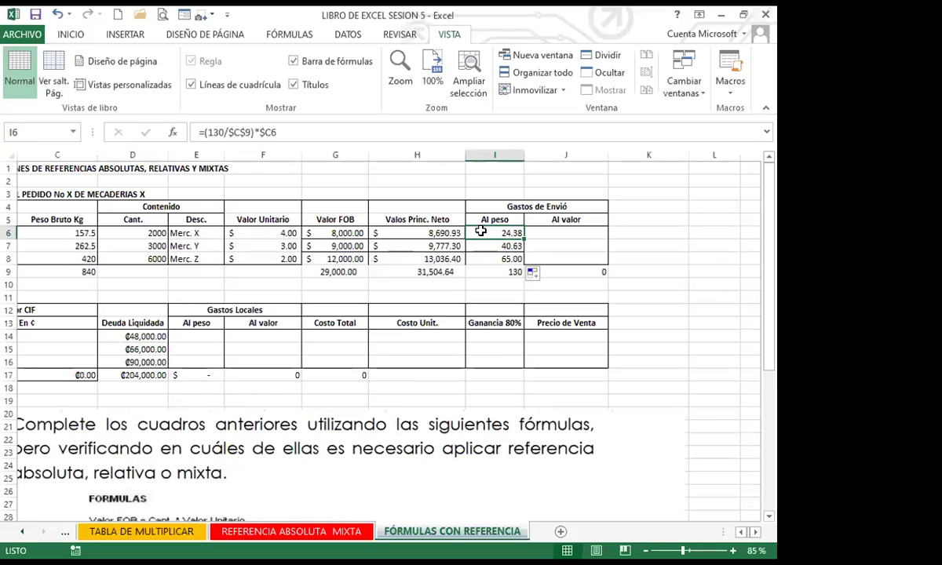
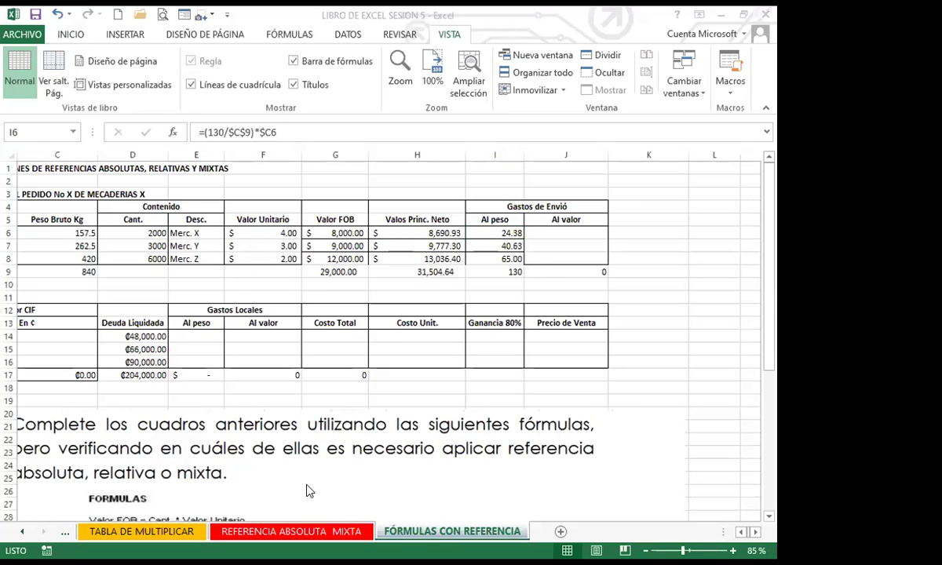
Widen column A to fit the TOTAL label in A9.
{"action": "double_click", "coordinate": [741, 533]}
{"action": "left_click", "coordinate": [75, 272]}
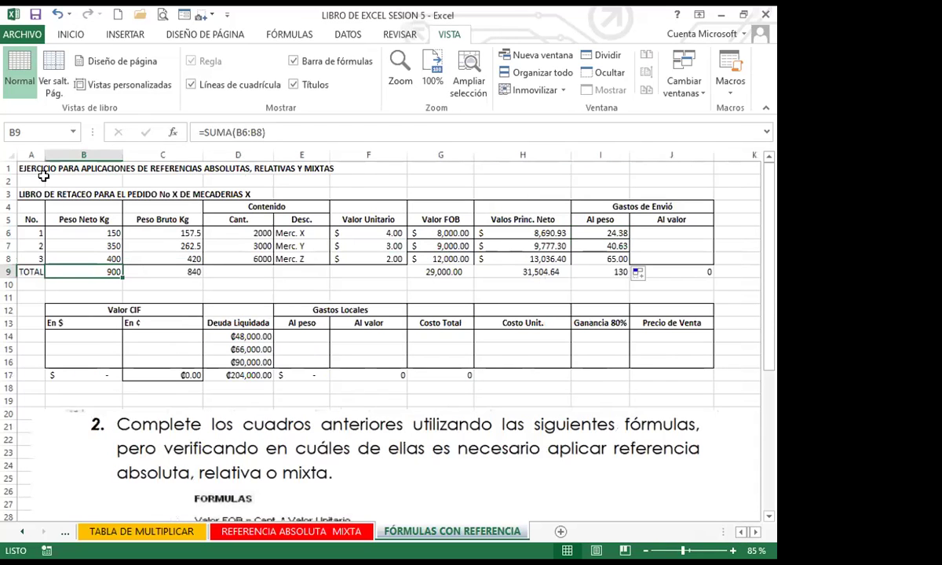
{"action": "left_click_drag", "start_coordinate": [41, 158], "coordinate": [49, 159]}
Examine the TOTAL row formulas in row 9, from Peso Neto across to Gastos de Envío Al peso.
{"action": "left_click", "coordinate": [8, 271]}
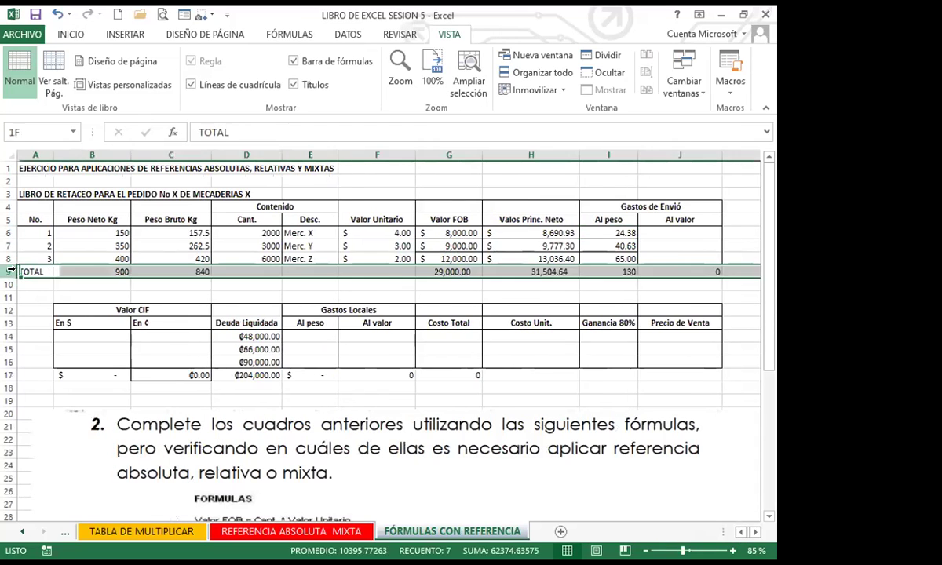
{"action": "left_click", "coordinate": [78, 271]}
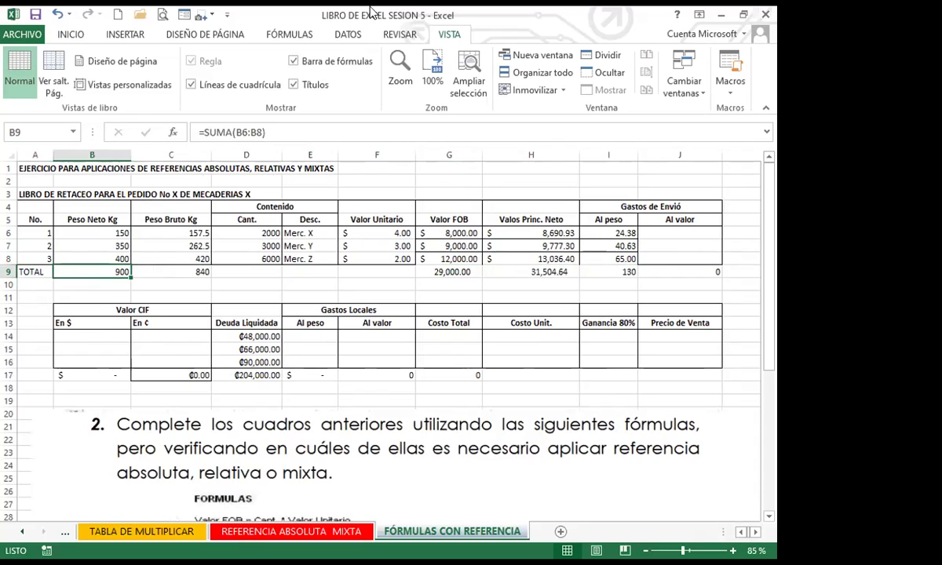
{"action": "key", "text": "Left"}
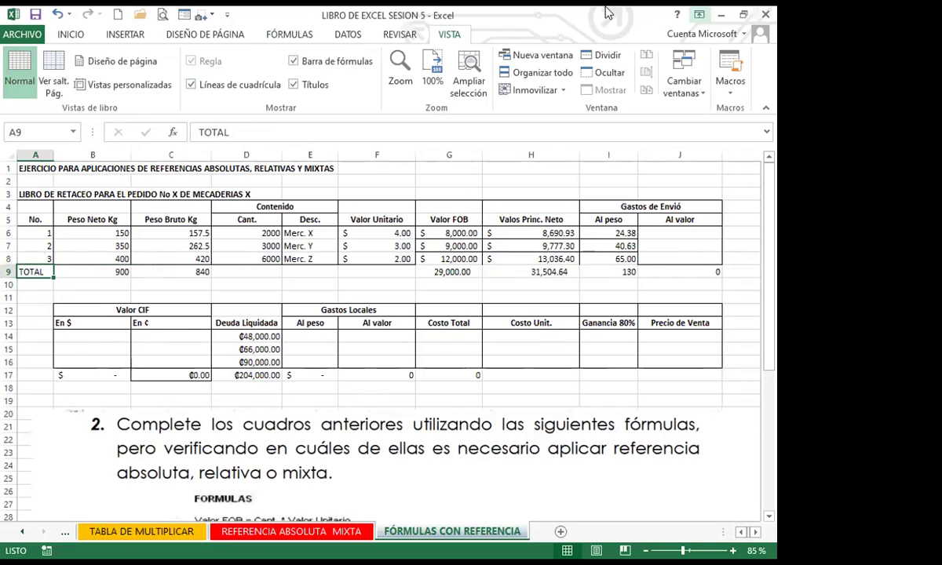
{"action": "left_click", "coordinate": [126, 269]}
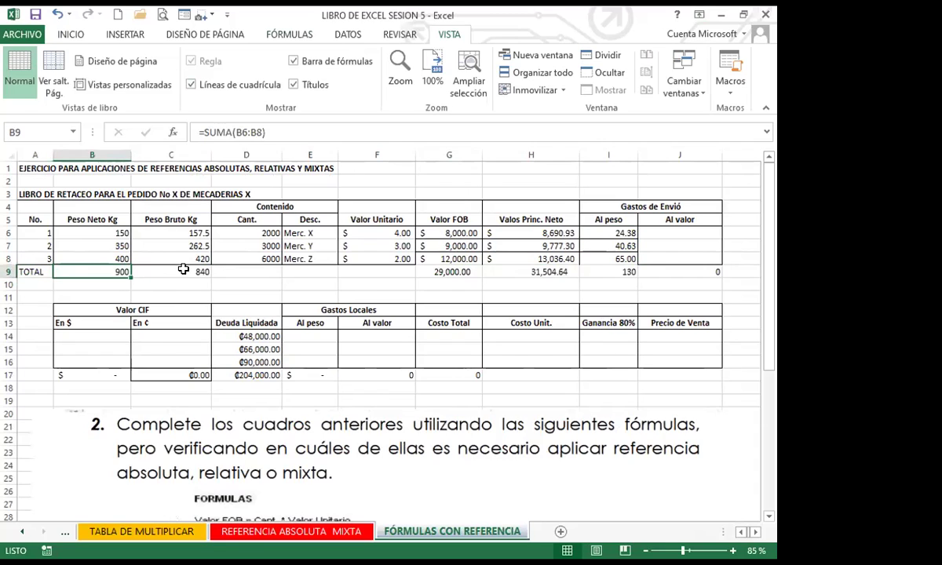
{"action": "key", "text": "Right"}
{"action": "key", "text": "Right"}
{"action": "key", "text": "Right"}
{"action": "key", "text": "Right"}
{"action": "key", "text": "Right"}
{"action": "left_click", "coordinate": [502, 270]}
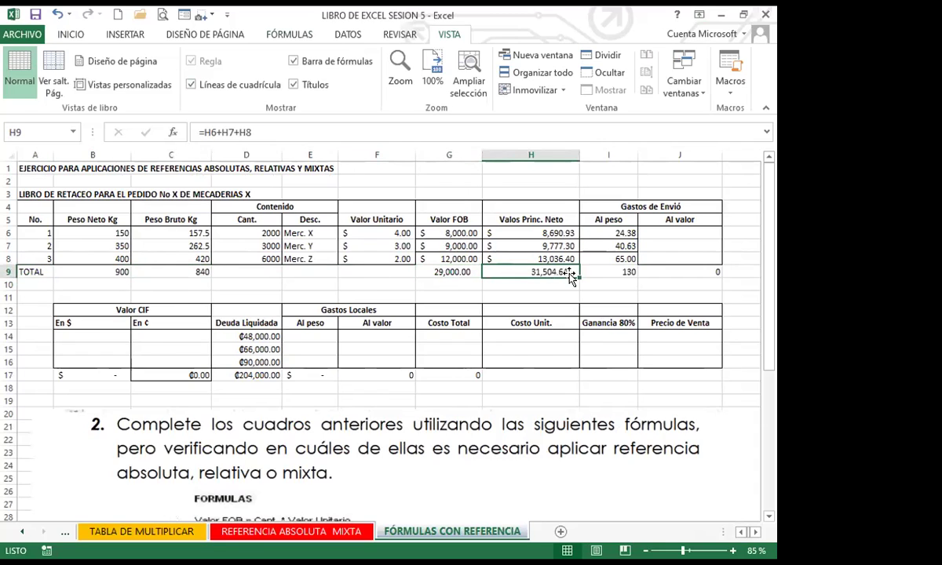
{"action": "left_click", "coordinate": [604, 270]}
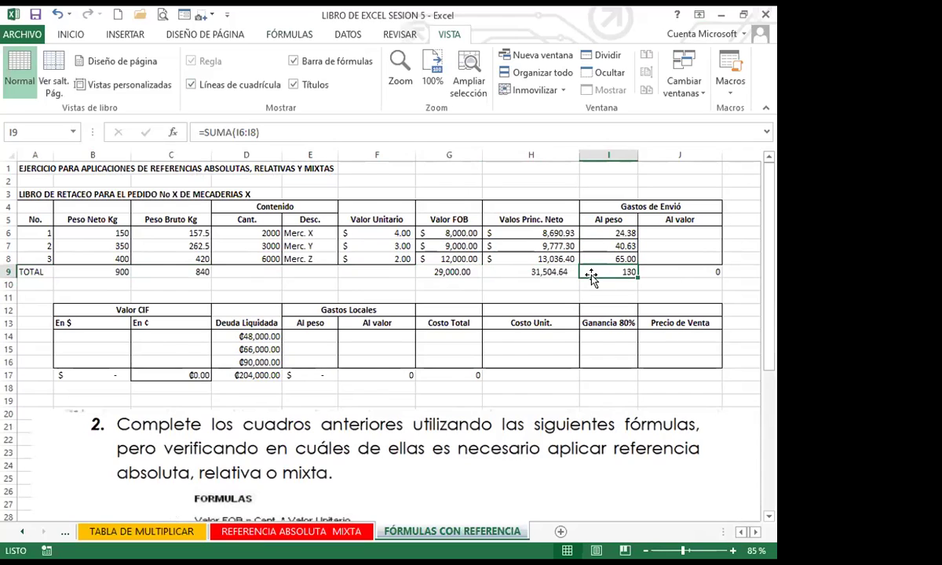
Compare the Valor Principal Neto and Al peso formulas in H6 and I6 with the weight and value totals in row 9.
{"action": "left_click", "coordinate": [558, 235]}
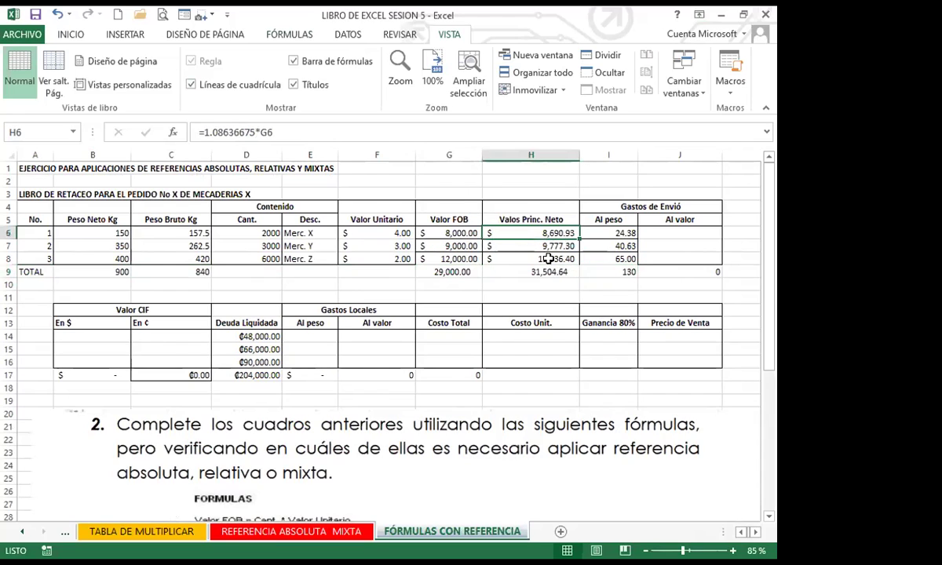
{"action": "left_click", "coordinate": [515, 272]}
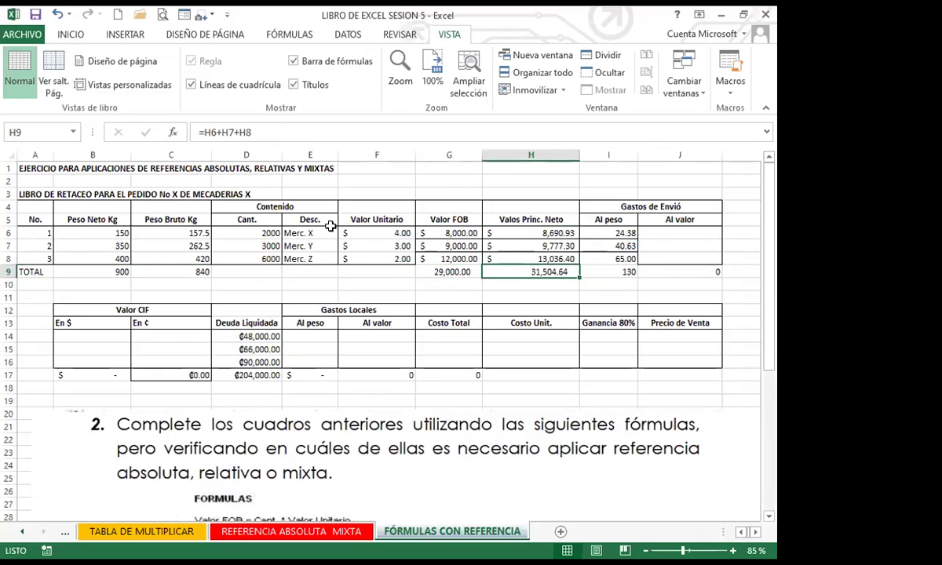
{"action": "left_click", "coordinate": [160, 271]}
{"action": "left_click", "coordinate": [111, 270]}
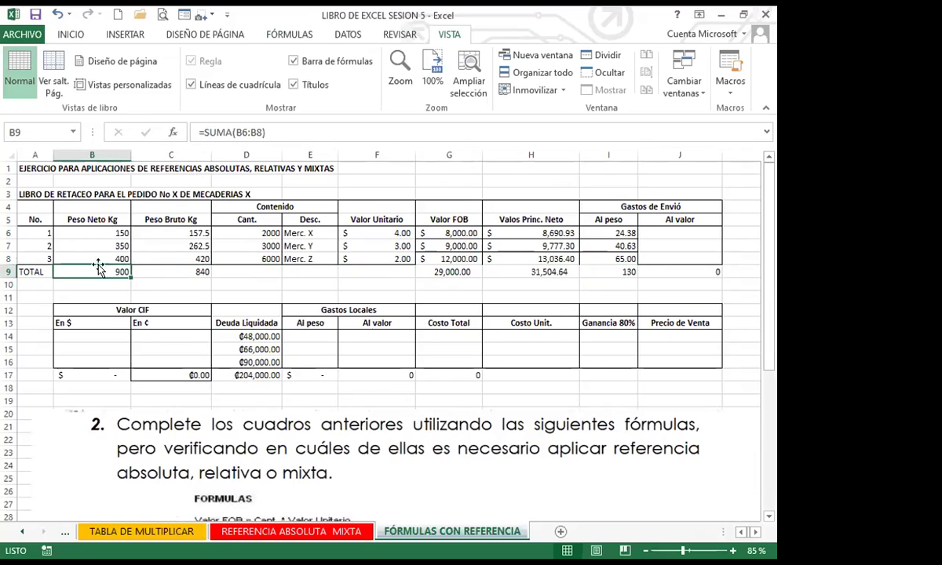
{"action": "left_click", "coordinate": [166, 271]}
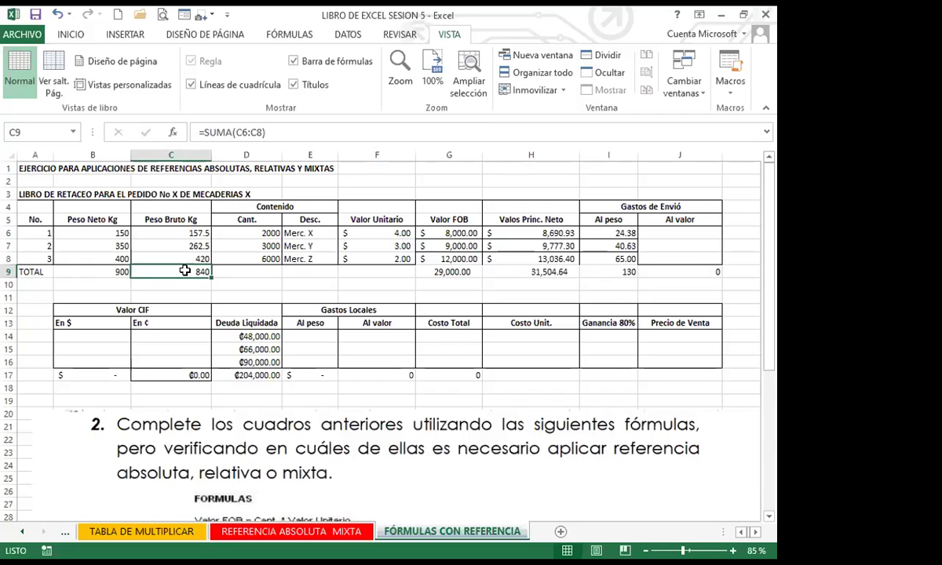
{"action": "left_click", "coordinate": [501, 232]}
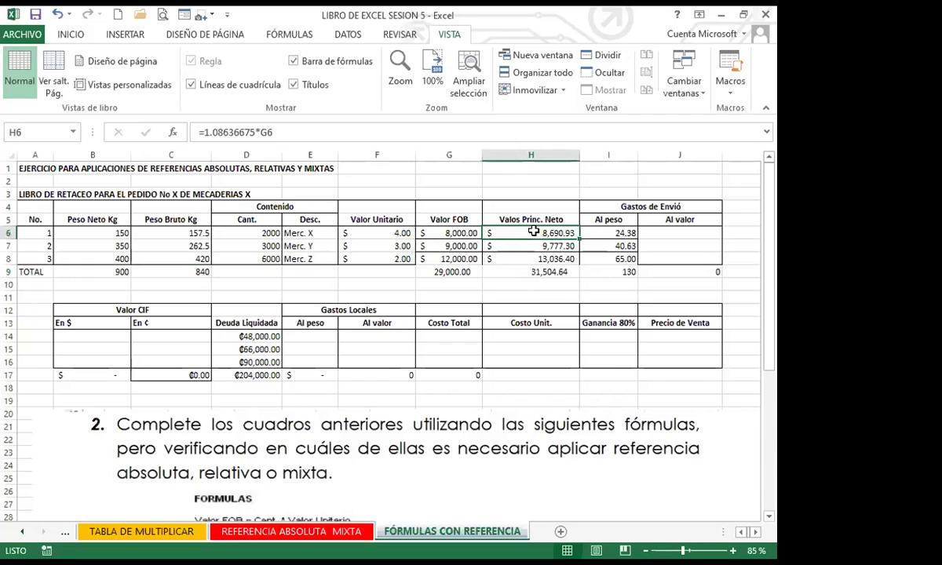
{"action": "left_click", "coordinate": [601, 233]}
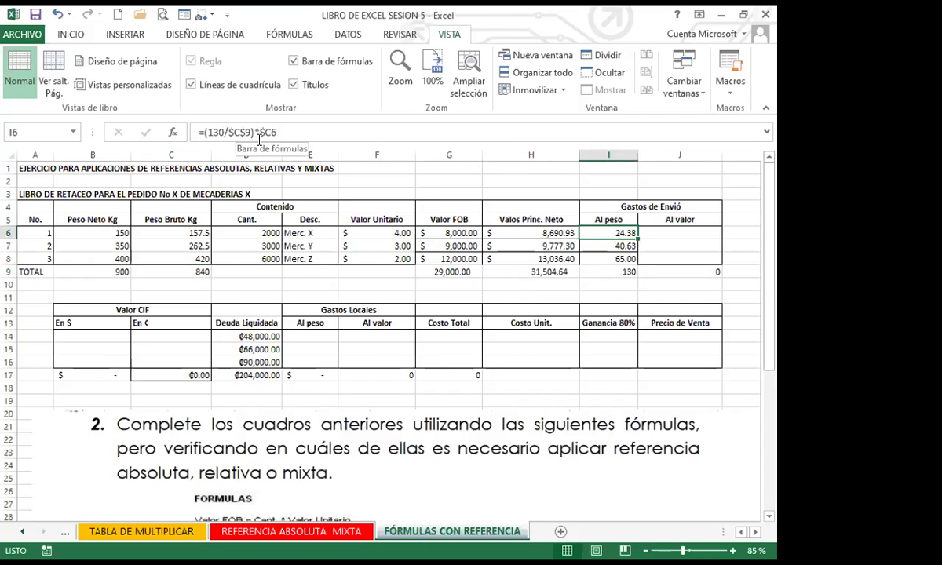
{"action": "left_click", "coordinate": [507, 233]}
{"action": "left_click", "coordinate": [598, 232]}
{"action": "left_click", "coordinate": [167, 271]}
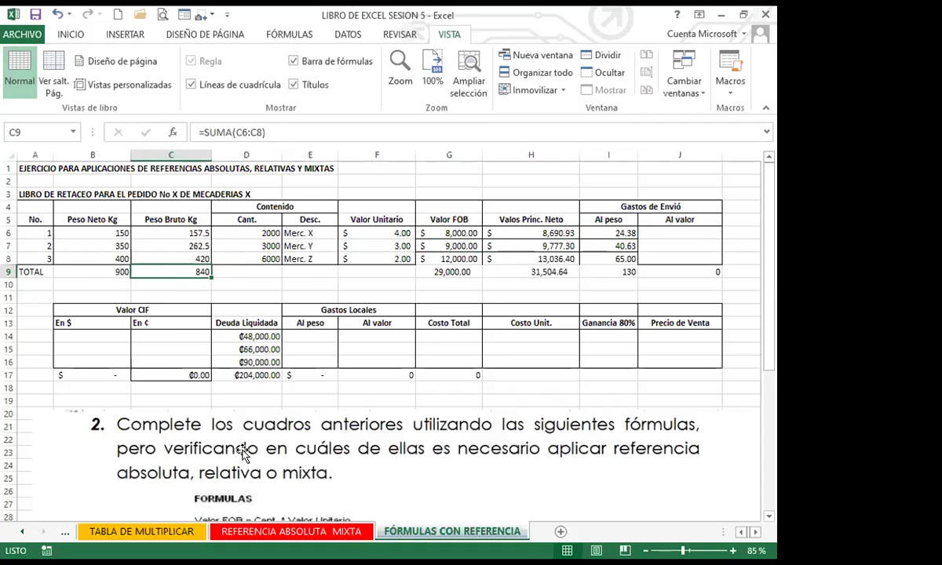
Open the TABLA DE MULTIPLICAR sheet and examine the mixed-reference formula in D2 alongside the header cells B1 and D1.
{"action": "left_click", "coordinate": [185, 532]}
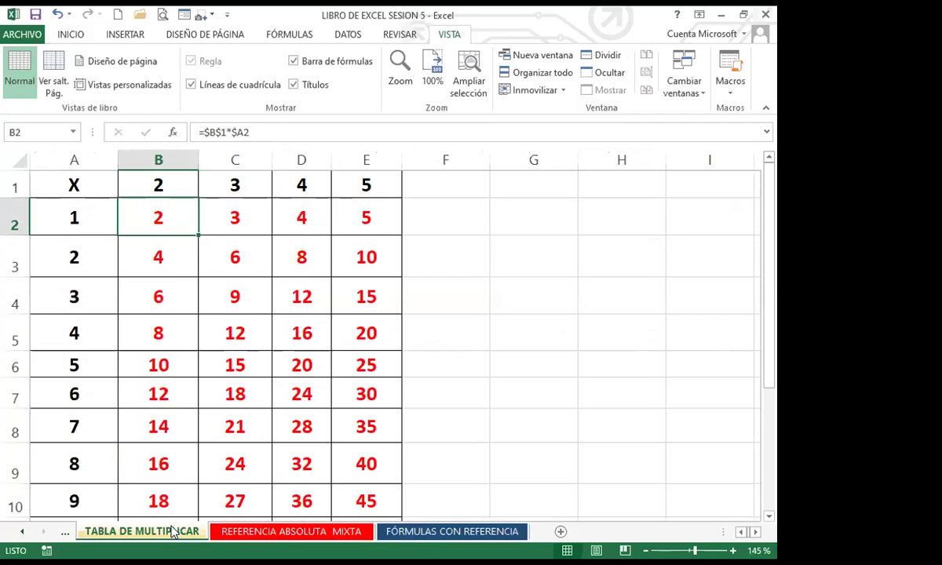
{"action": "left_click", "coordinate": [179, 184]}
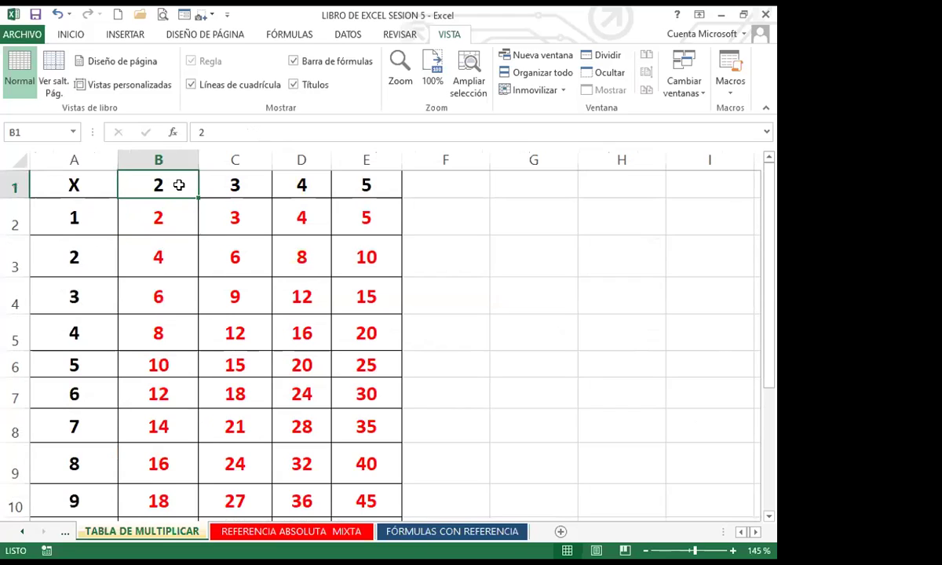
{"action": "left_click", "coordinate": [292, 219]}
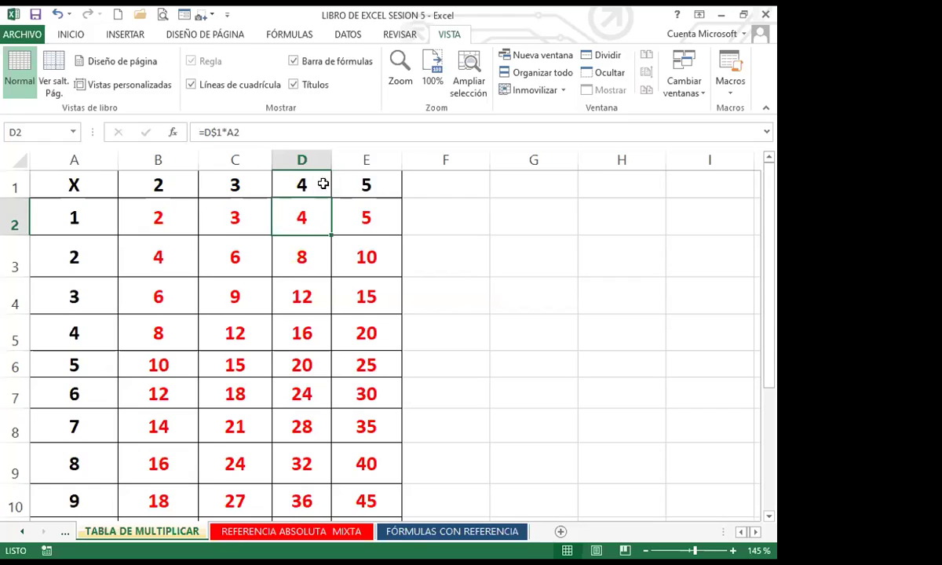
{"action": "left_click", "coordinate": [307, 183]}
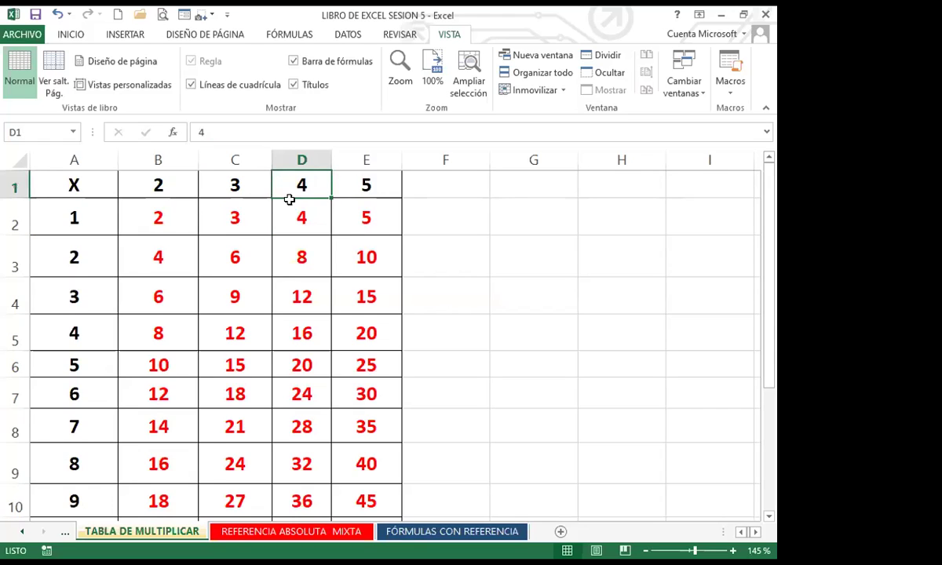
{"action": "left_click", "coordinate": [303, 217]}
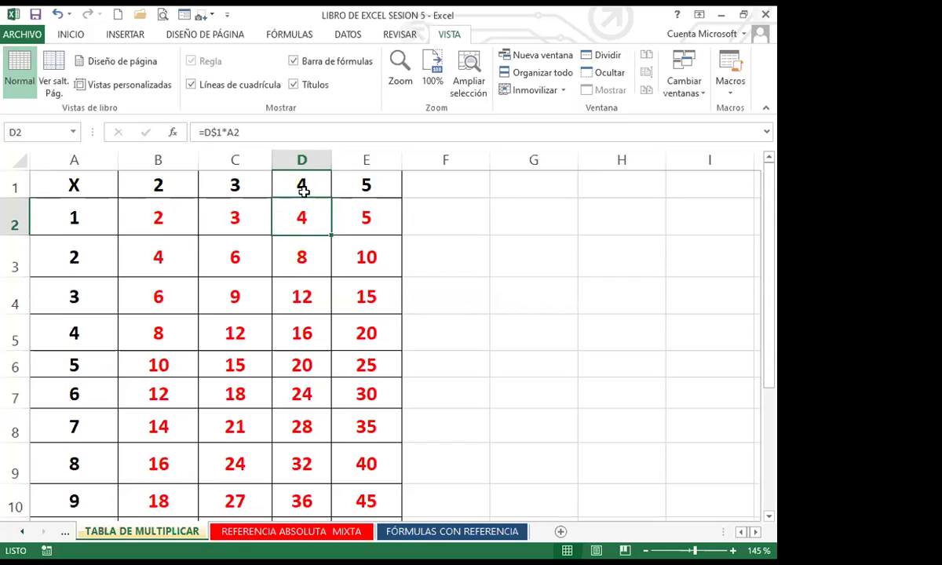
Move the mixed-reference formula cell D2 of the multiplication table out to G1 and back to D2.
{"action": "left_click_drag", "start_coordinate": [303, 199], "coordinate": [310, 201]}
{"action": "left_click_drag", "start_coordinate": [567, 195], "coordinate": [565, 189]}
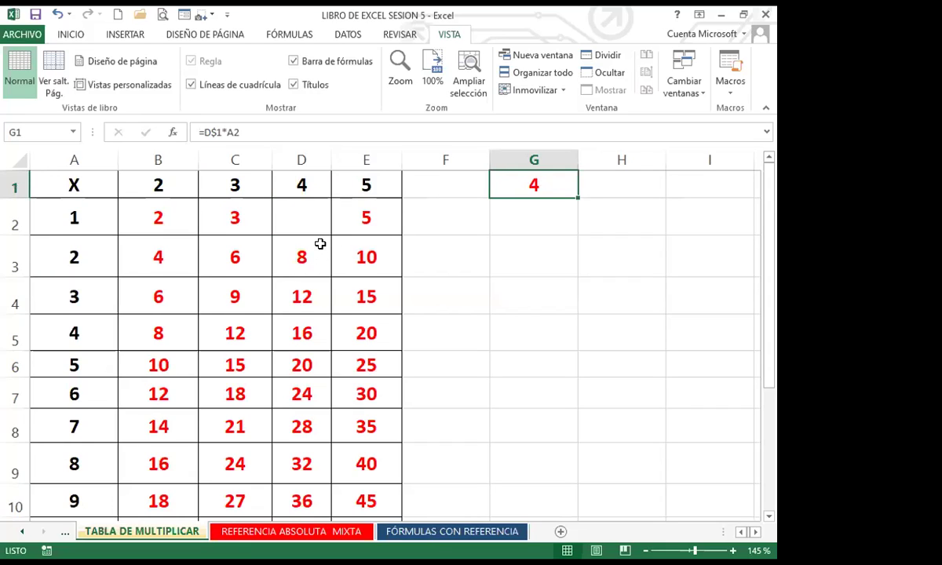
{"action": "left_click_drag", "start_coordinate": [534, 196], "coordinate": [294, 219]}
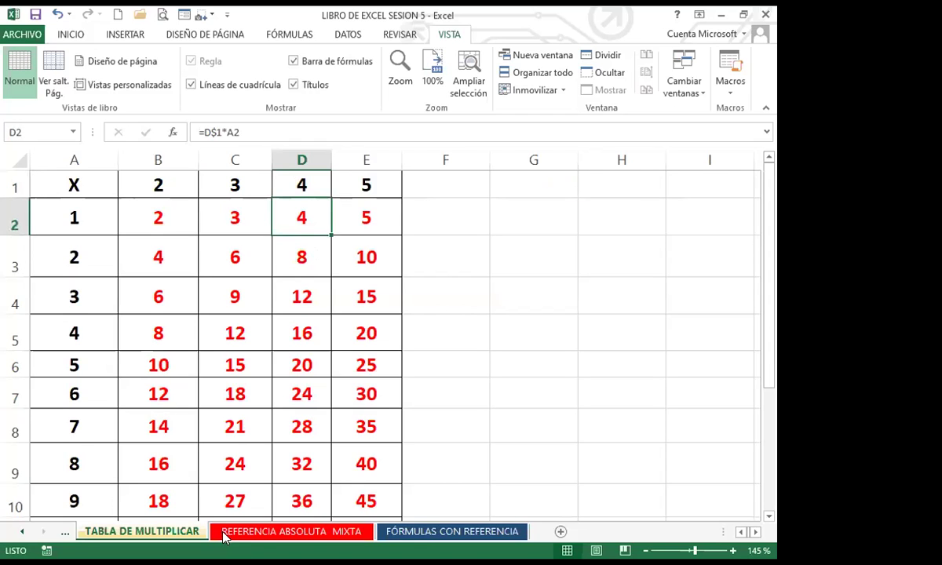
Open the FÓRMULAS CON REFERENCIA sheet and compare the Al peso formula in I6 with the Peso Bruto total in C9.
{"action": "left_click", "coordinate": [451, 533]}
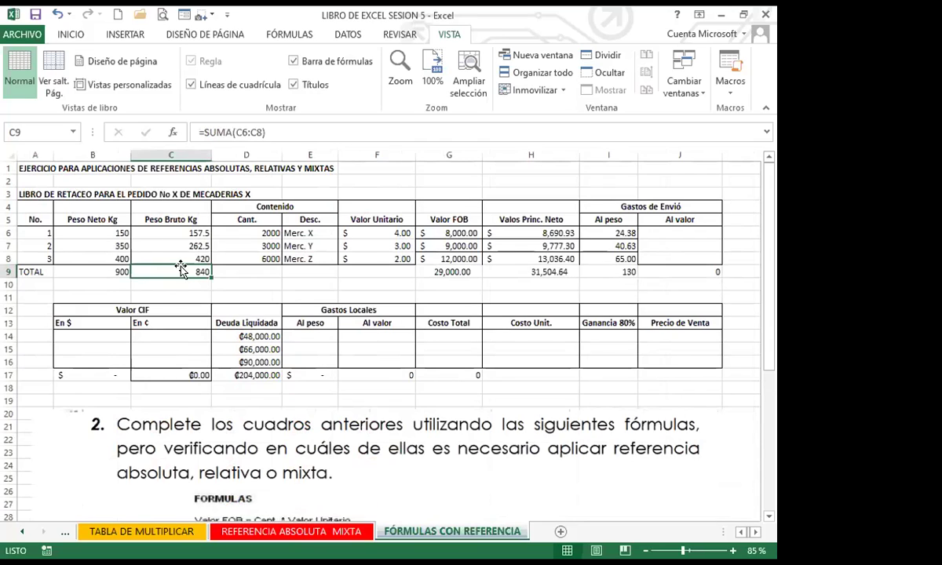
{"action": "left_click", "coordinate": [602, 229]}
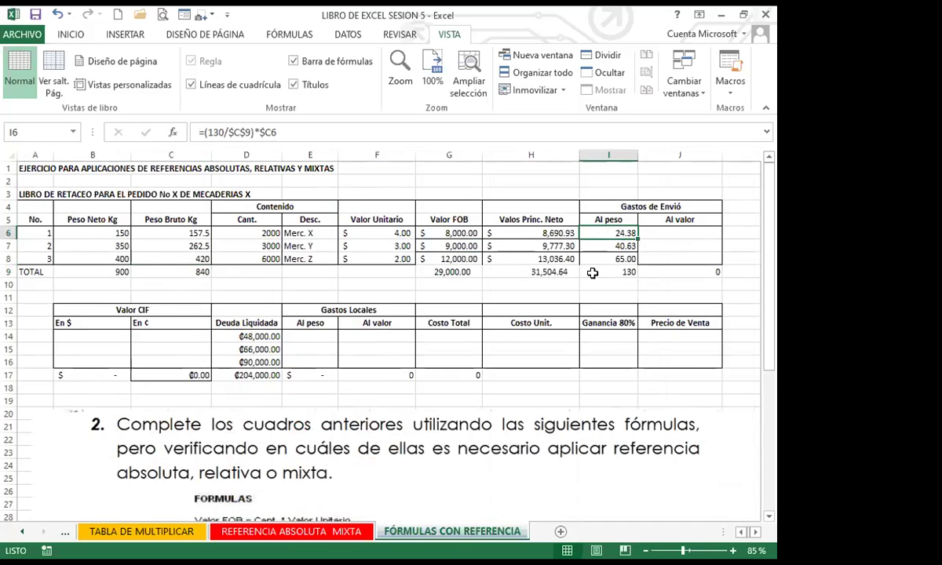
{"action": "left_click", "coordinate": [174, 268]}
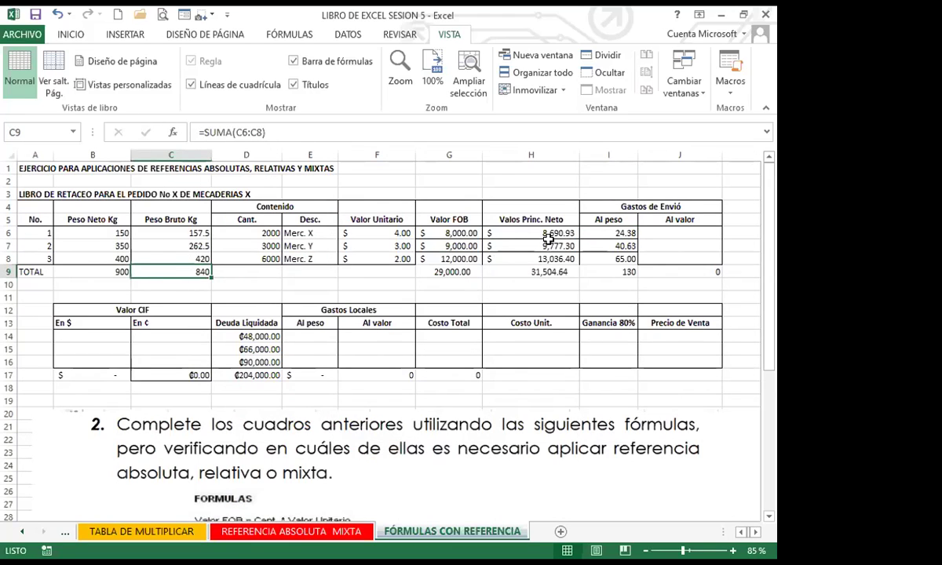
Change the Al peso formula in I6 to =(130/C$9)*$C6 and fill it down to I8.
{"action": "left_click", "coordinate": [599, 232]}
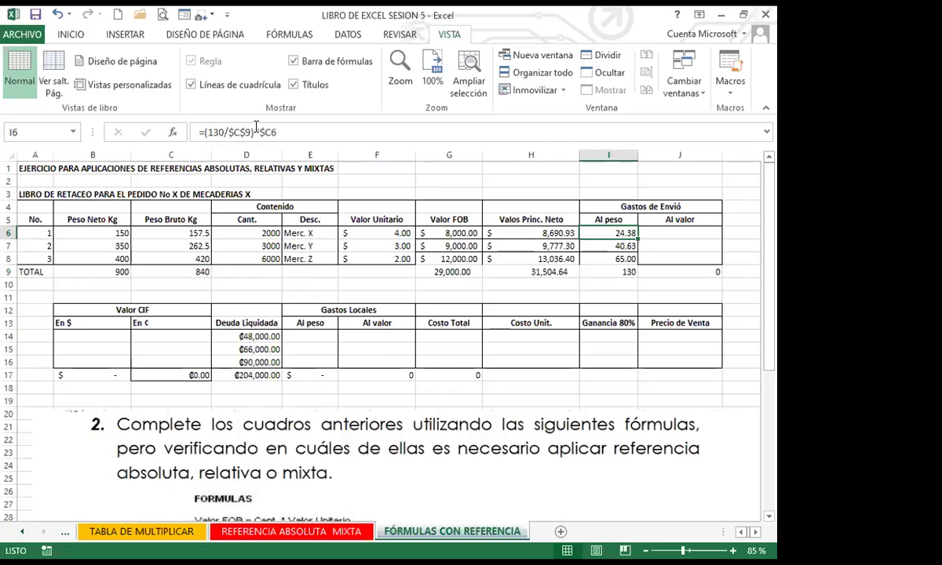
{"action": "left_click", "coordinate": [230, 132]}
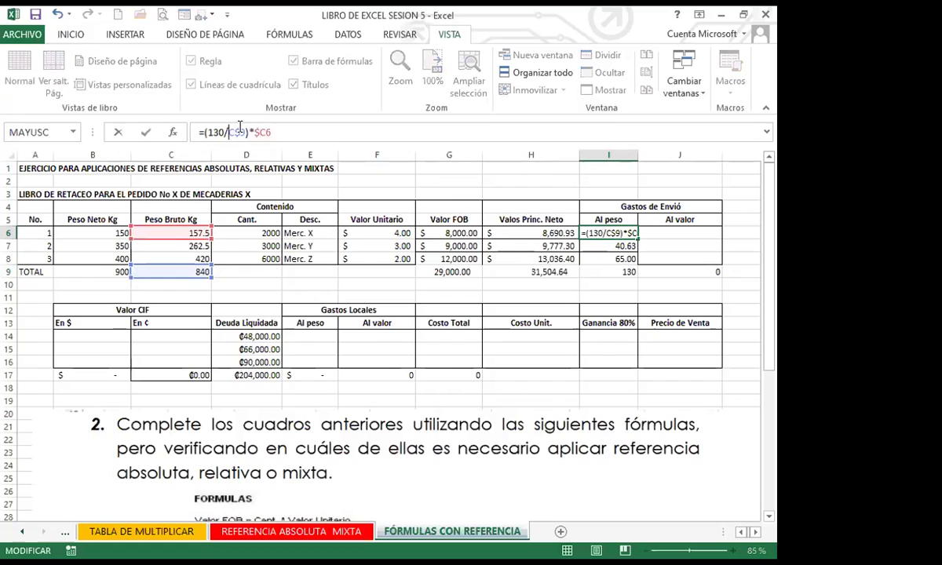
{"action": "key", "text": "Return"}
{"action": "left_click", "coordinate": [605, 228]}
{"action": "left_click_drag", "start_coordinate": [639, 239], "coordinate": [640, 261]}
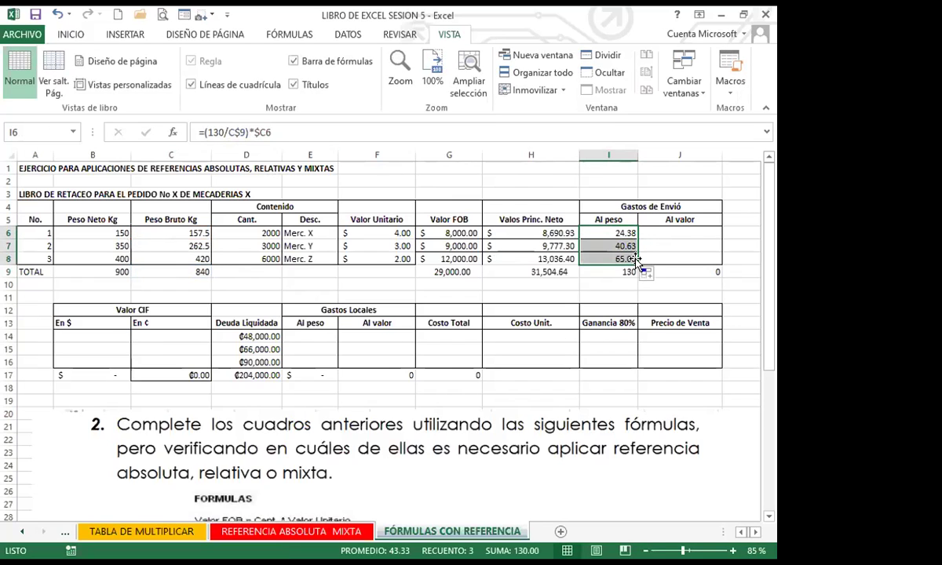
Restore the fully absolute total reference in I6 so the formula reads =(130/$C$9)*$C6, and review the Peso Bruto total in C9.
{"action": "left_click", "coordinate": [607, 231]}
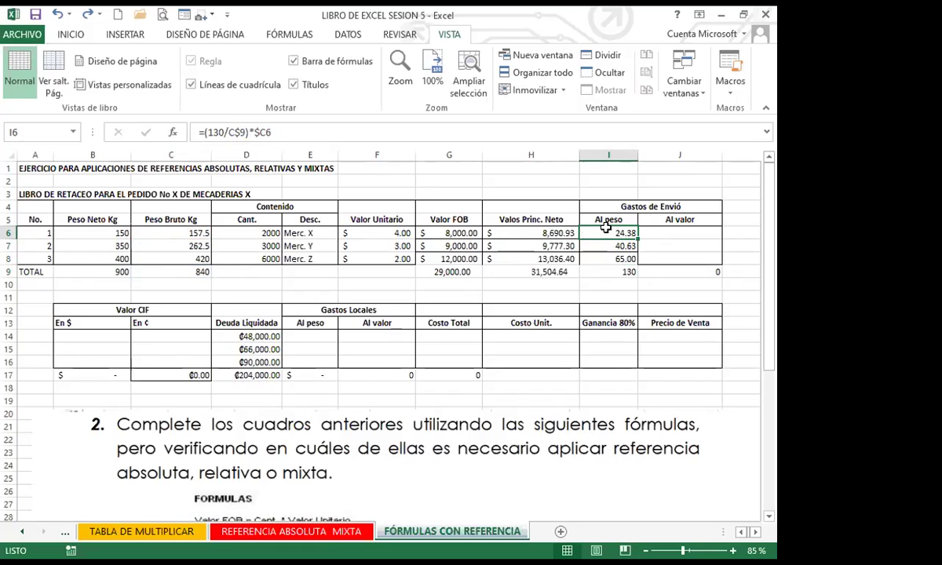
{"action": "type", "text": "$"}
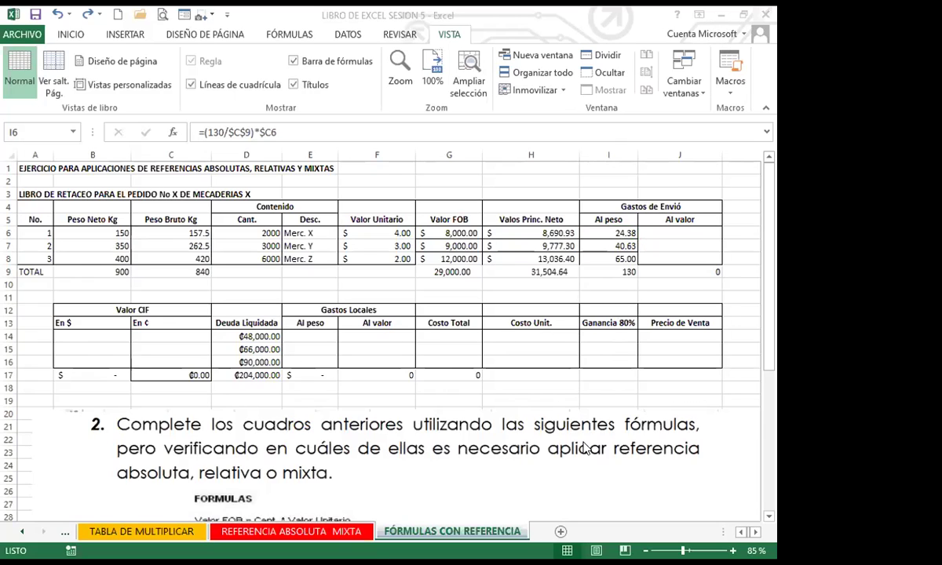
{"action": "left_click", "coordinate": [179, 272]}
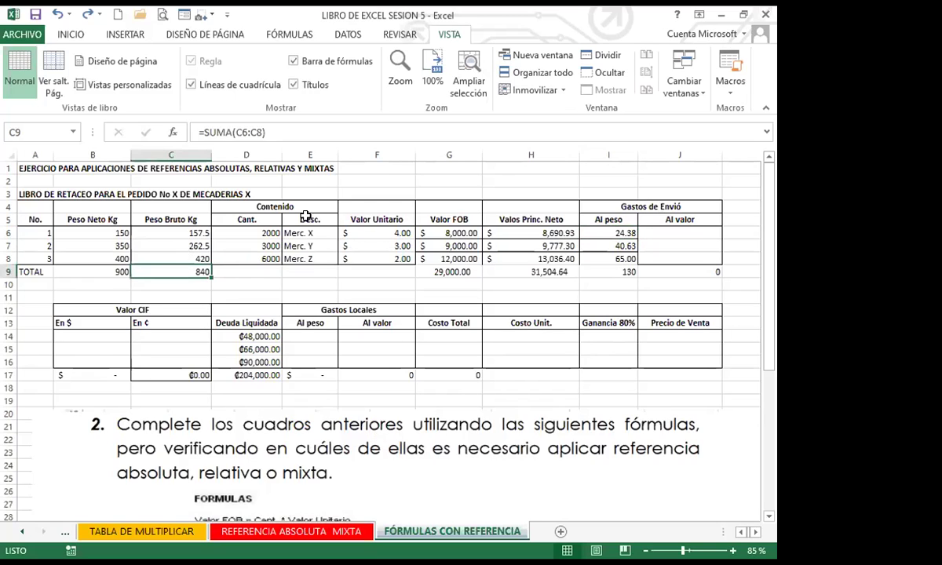